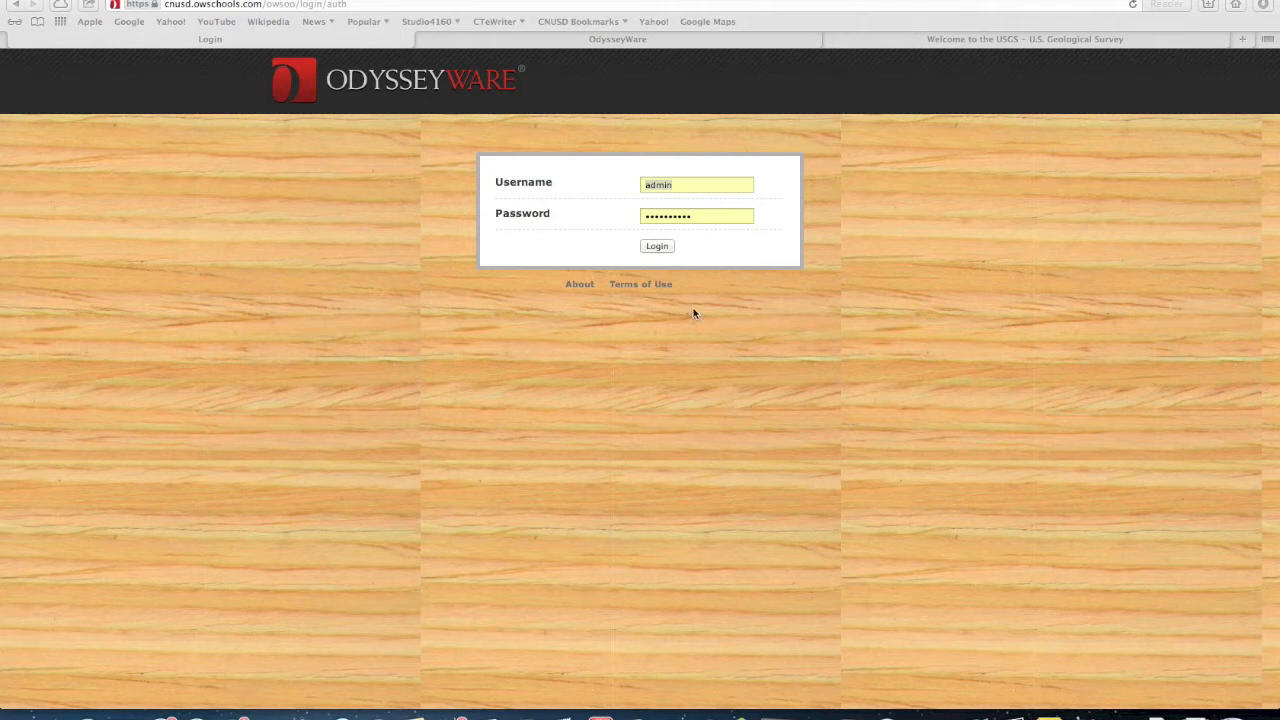
Step: Log in with the prefilled administrator credentials and open the course list
{"action": "left_click", "coordinate": [663, 247]}
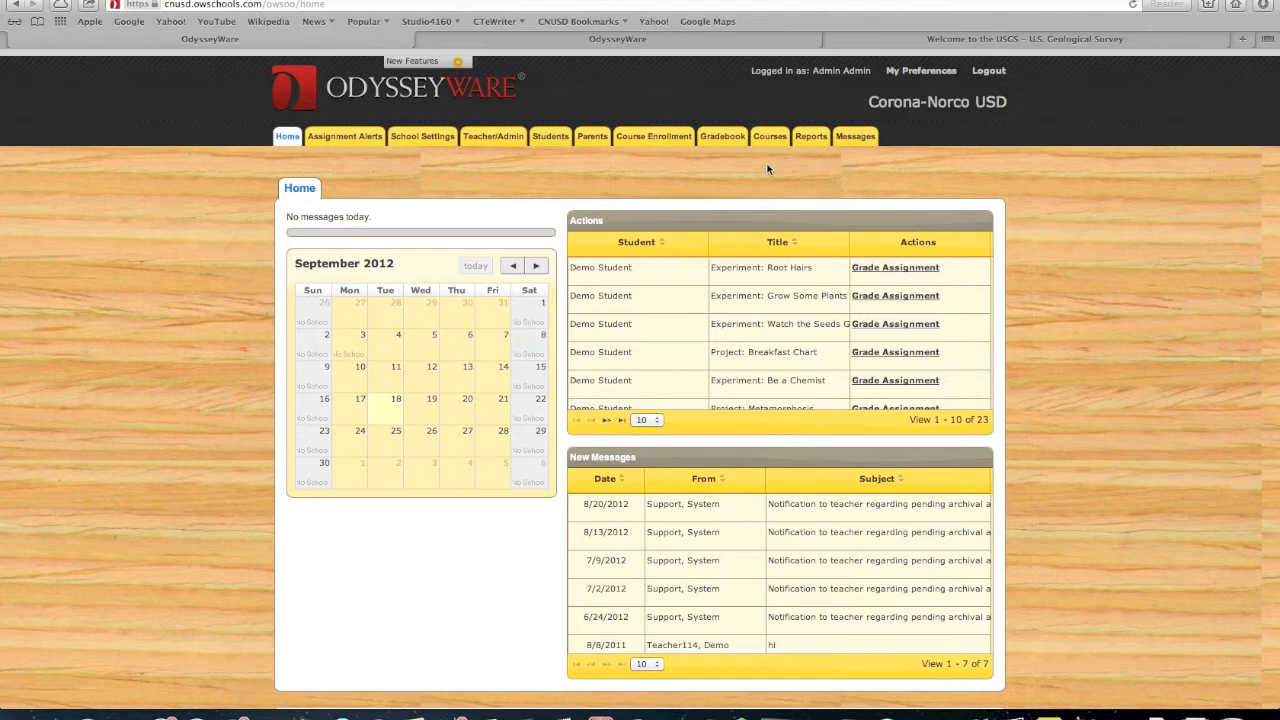
{"action": "left_click", "coordinate": [771, 137]}
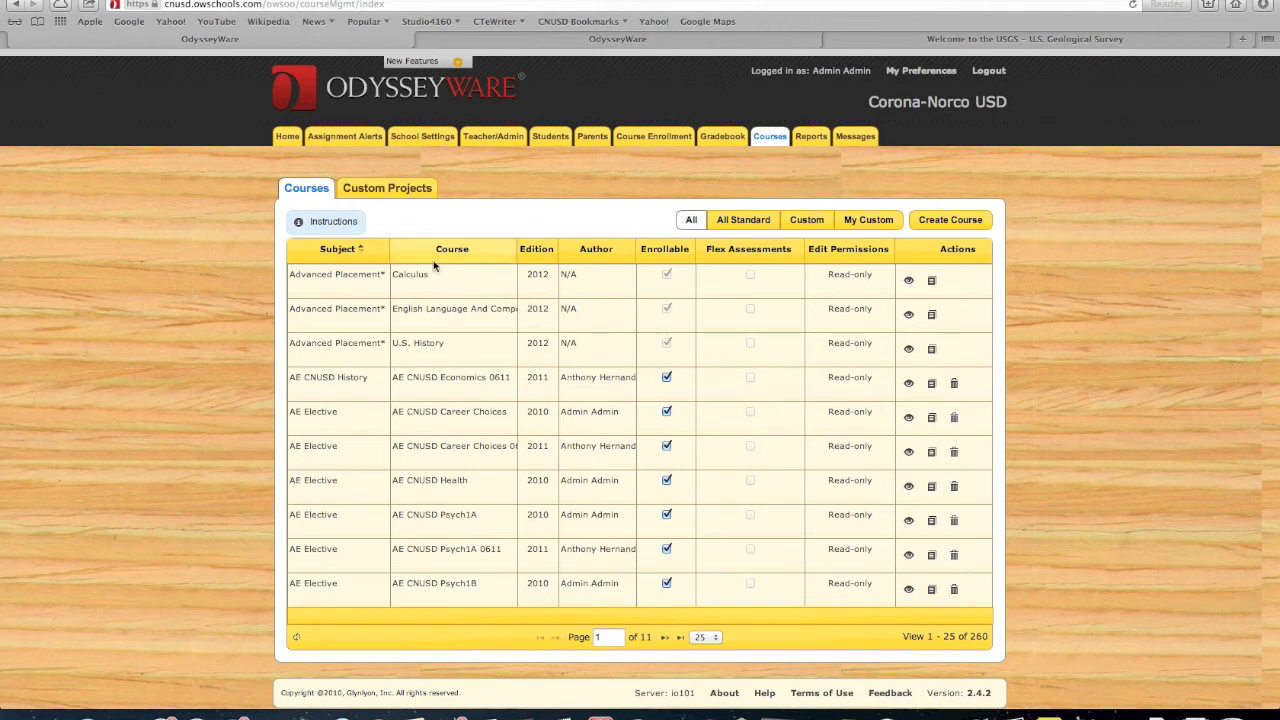
{"action": "scroll", "coordinate": [390, 462], "scroll_direction": "down", "scroll_amount": 5}
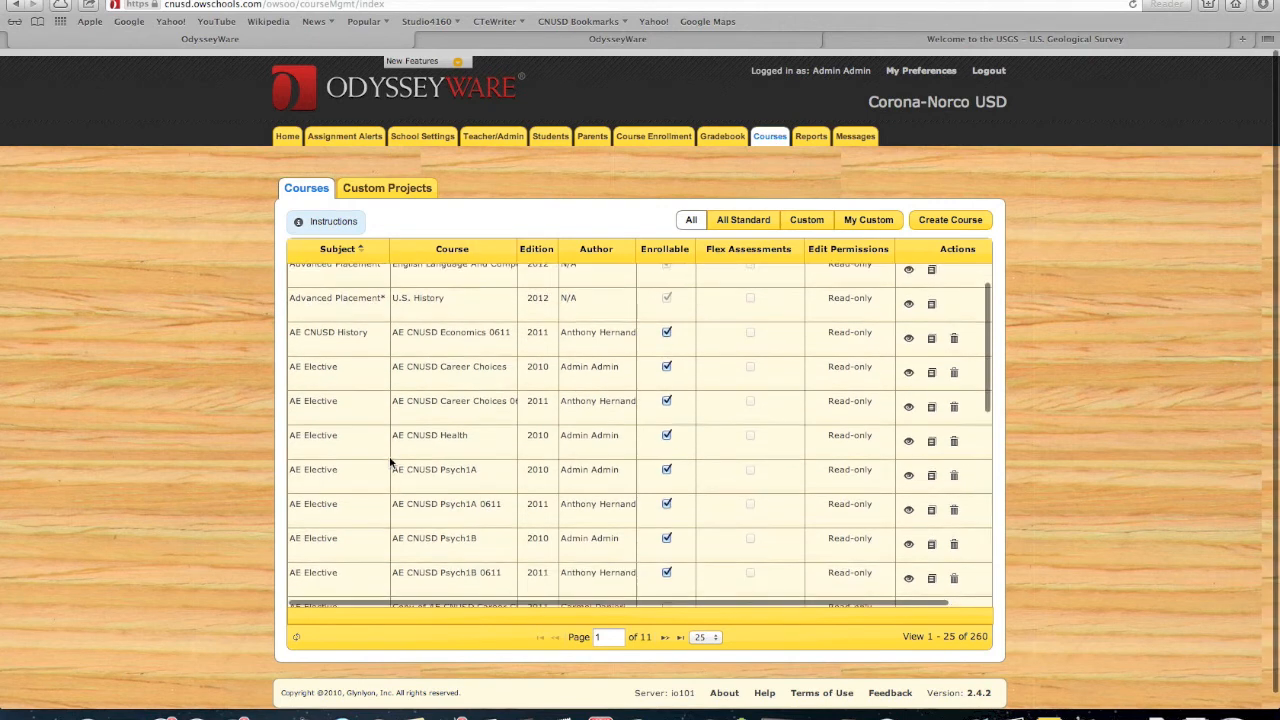
{"action": "scroll", "coordinate": [390, 462], "scroll_direction": "down", "scroll_amount": 4}
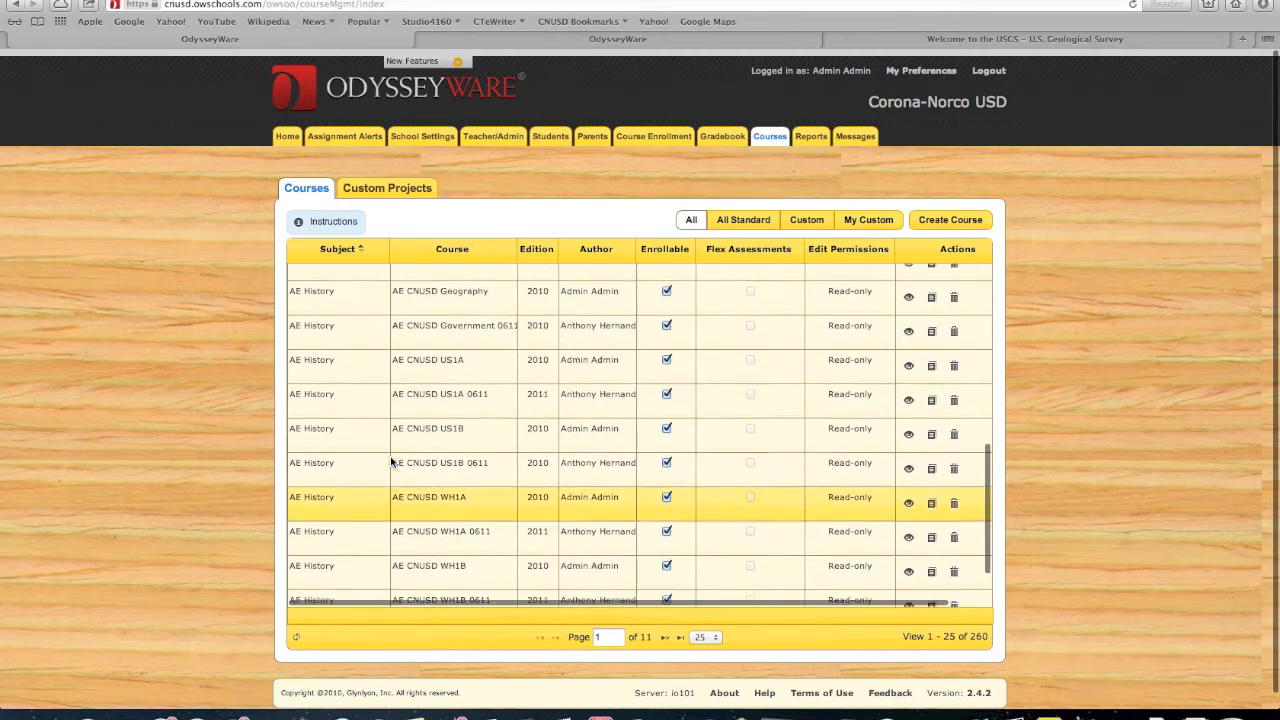
{"action": "scroll", "coordinate": [390, 460], "scroll_direction": "up", "scroll_amount": 4}
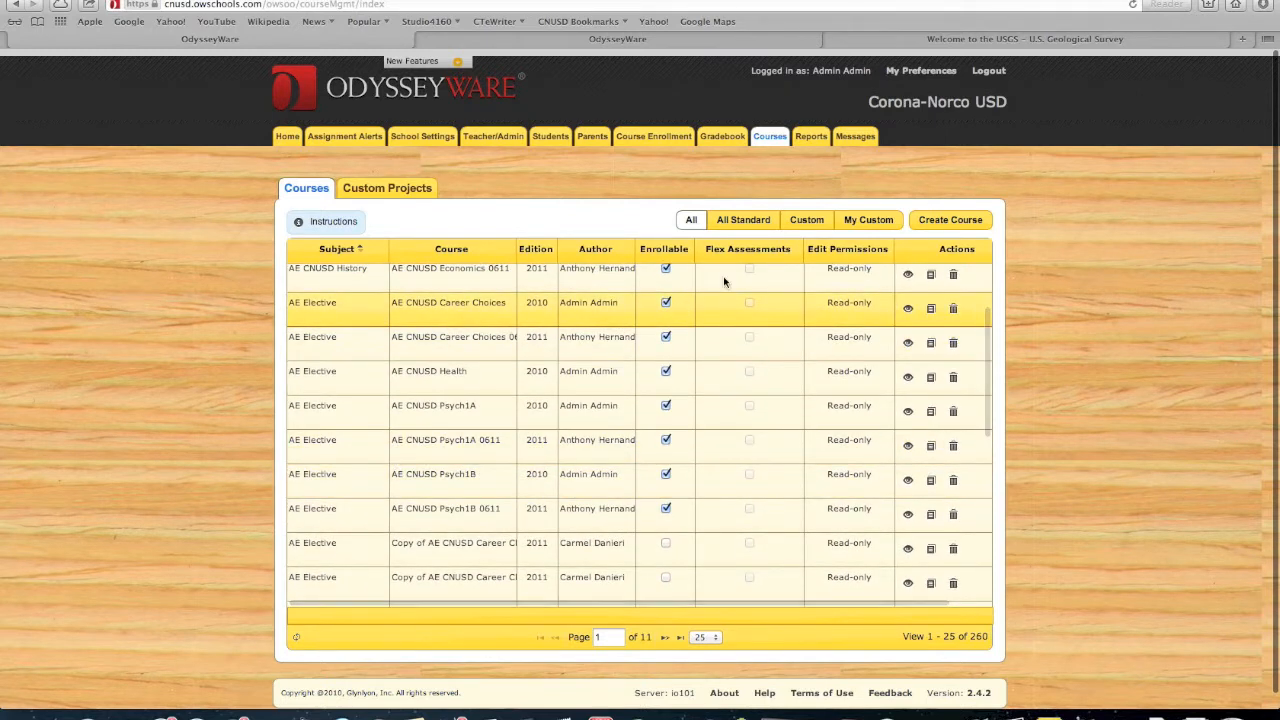
Step: Limit the course list to my custom courses and open CNUSD NS1A TEMP on the second page for editing
{"action": "left_click", "coordinate": [868, 220]}
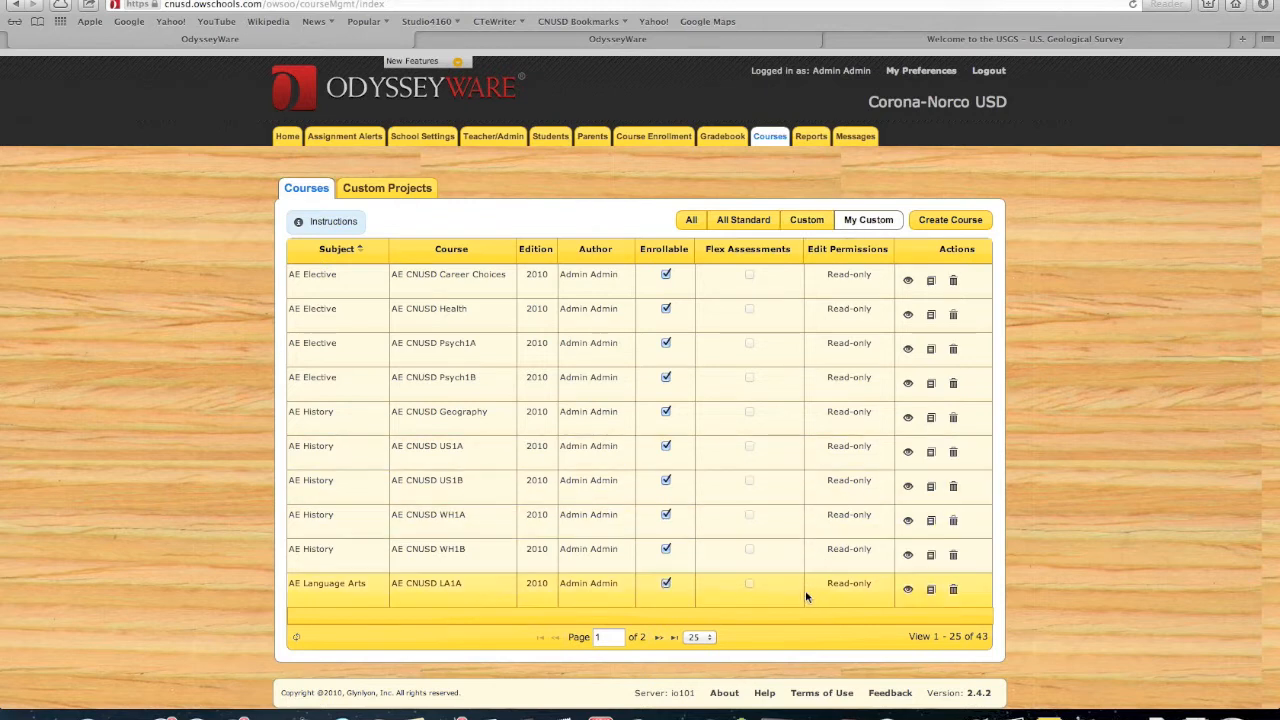
{"action": "scroll", "coordinate": [766, 593], "scroll_direction": "down", "scroll_amount": 2}
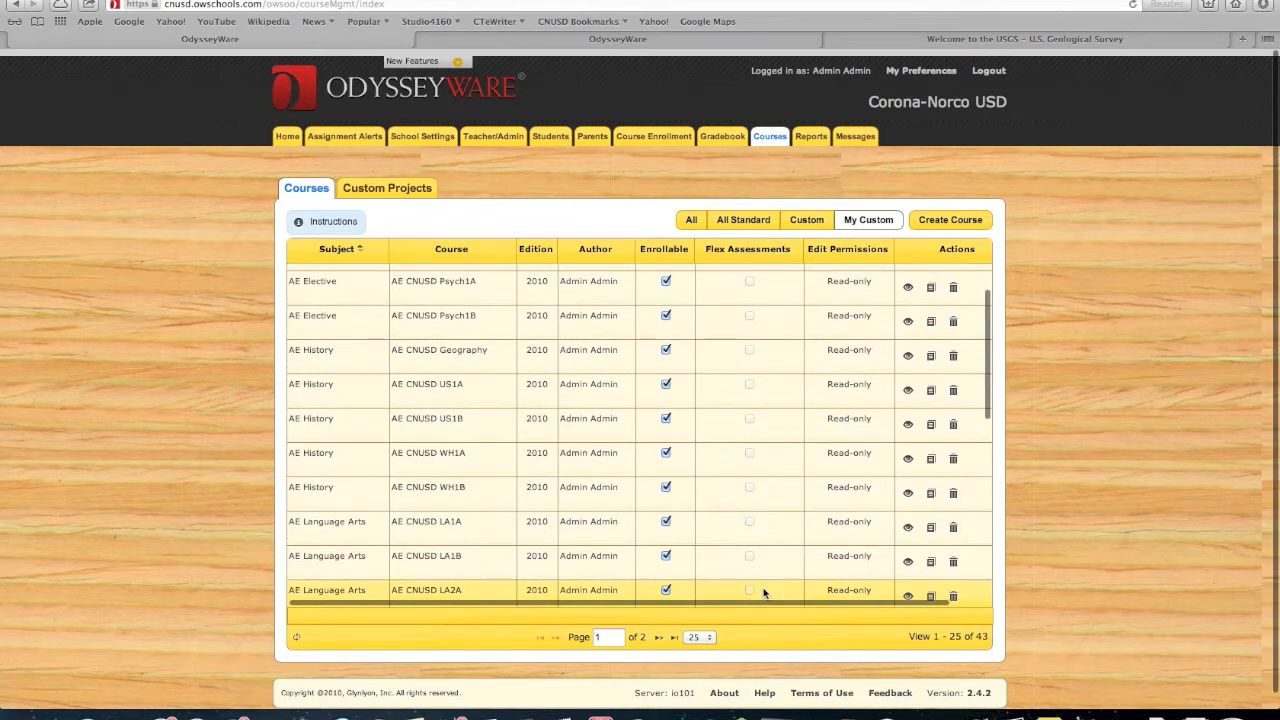
{"action": "left_click", "coordinate": [659, 639]}
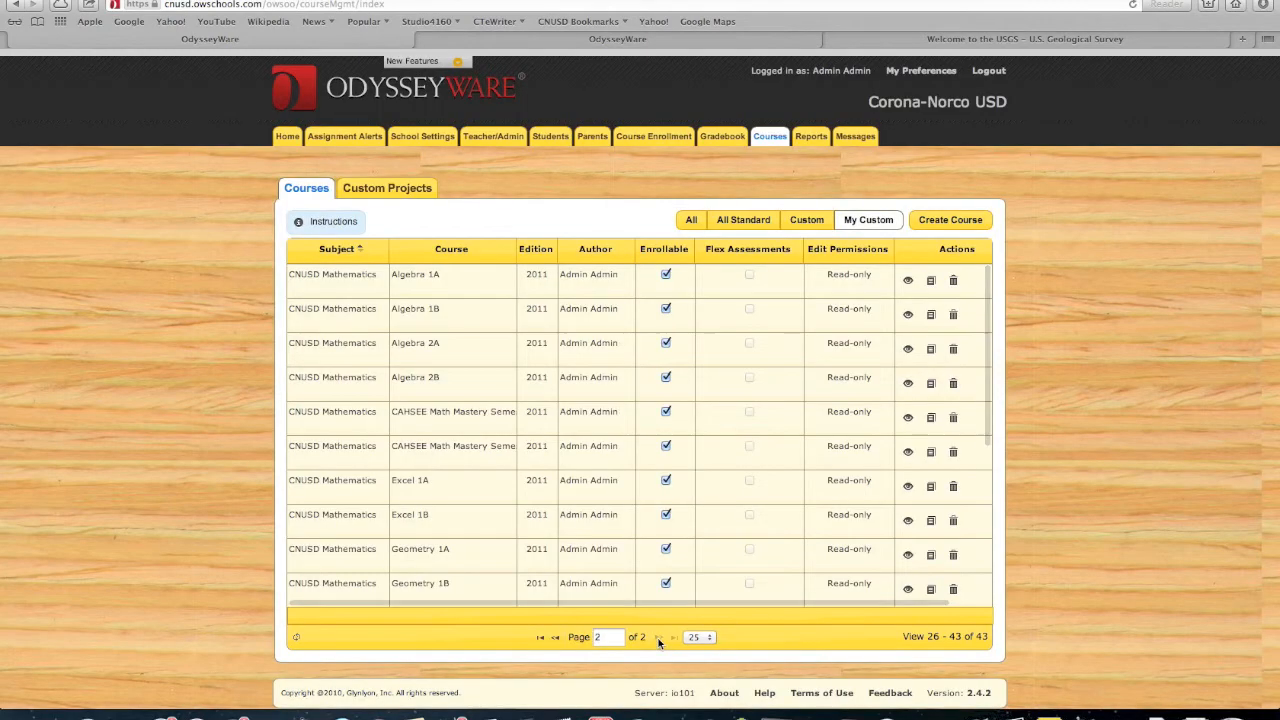
{"action": "scroll", "coordinate": [668, 560], "scroll_direction": "down", "scroll_amount": 5}
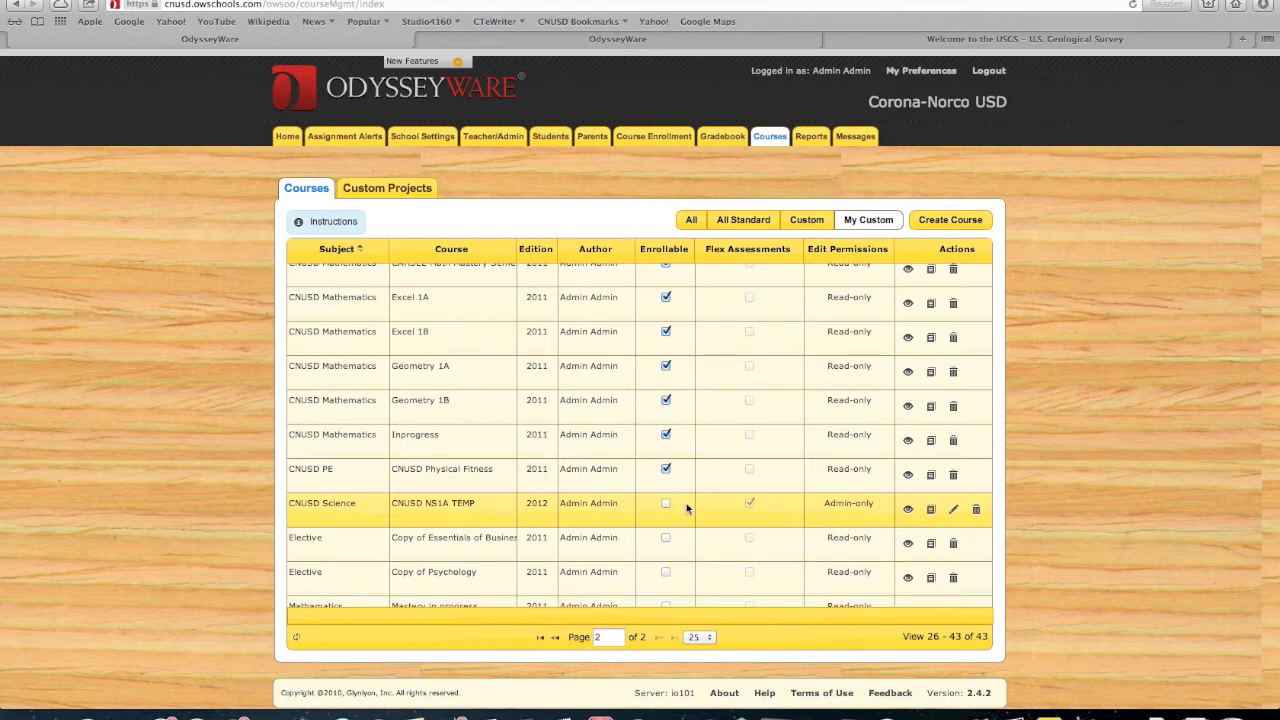
{"action": "left_click", "coordinate": [955, 512]}
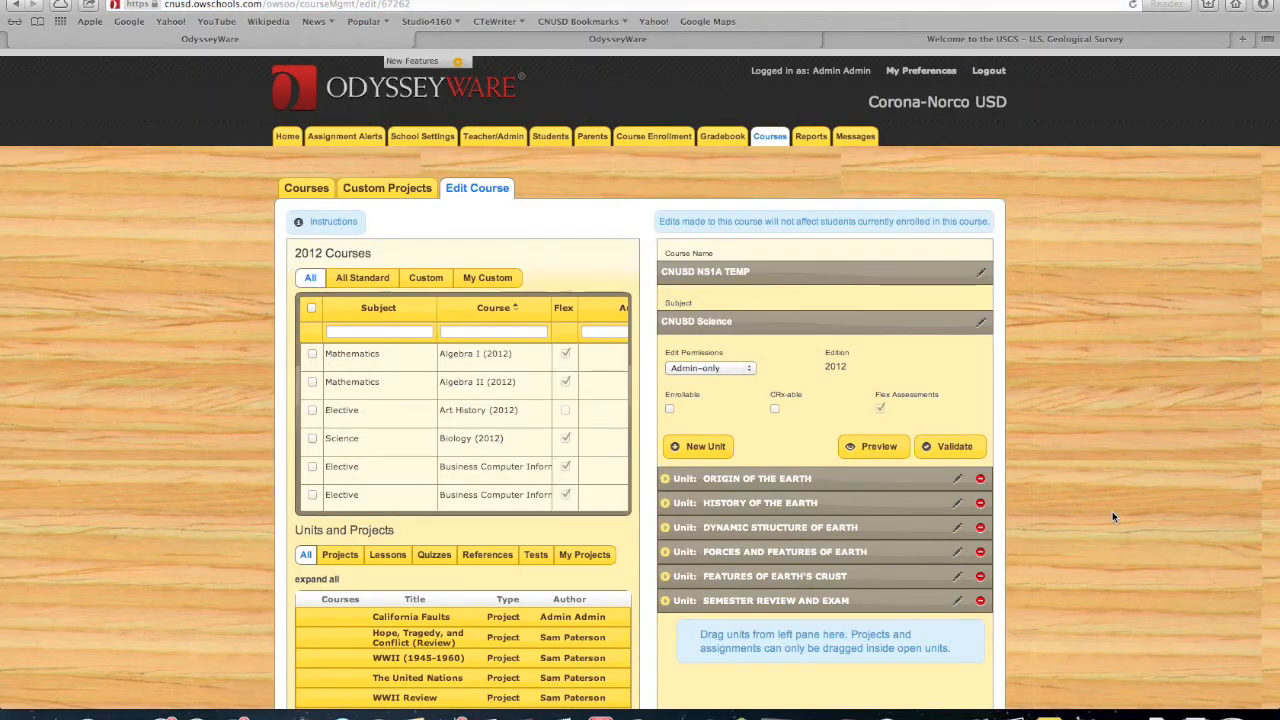
Step: Expand the ORIGIN OF THE EARTH unit and review its lessons, projects, quizzes and test
{"action": "scroll", "coordinate": [1112, 517], "scroll_direction": "down", "scroll_amount": 2}
{"action": "scroll", "coordinate": [1112, 517], "scroll_direction": "down", "scroll_amount": 1}
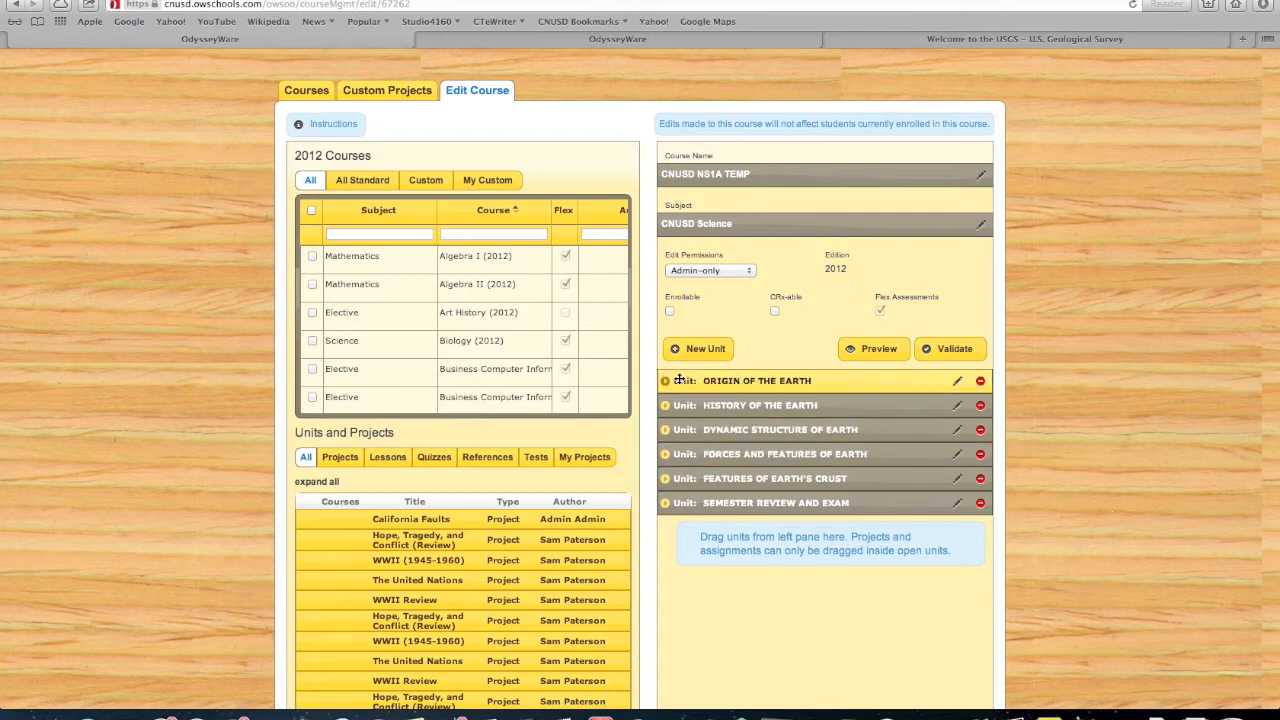
{"action": "left_click", "coordinate": [666, 384]}
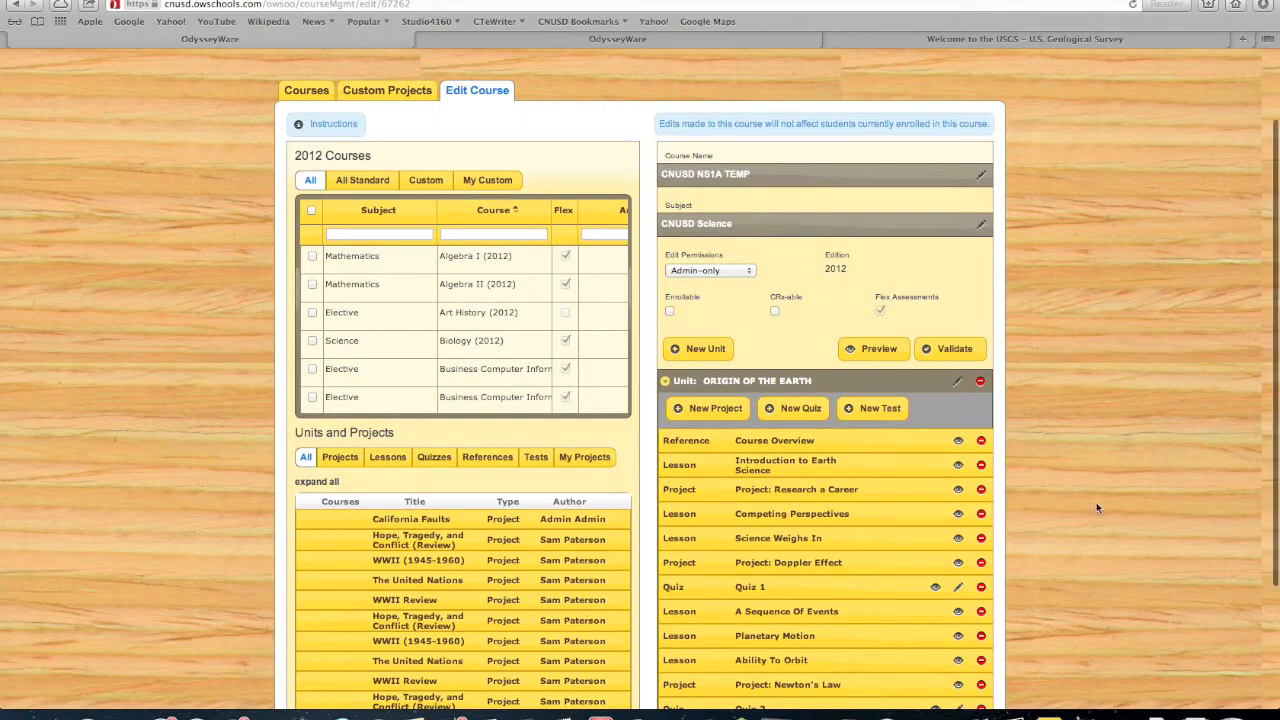
{"action": "scroll", "coordinate": [857, 556], "scroll_direction": "down", "scroll_amount": 3}
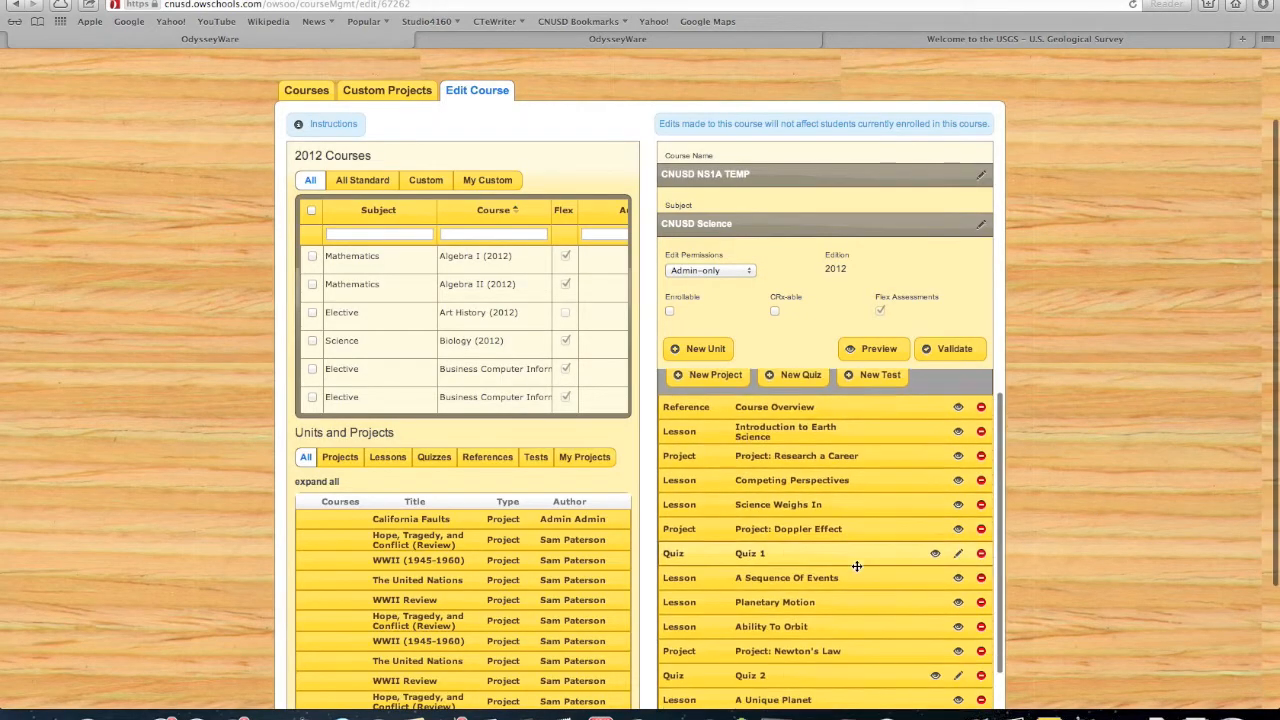
{"action": "scroll", "coordinate": [857, 566], "scroll_direction": "down", "scroll_amount": 2}
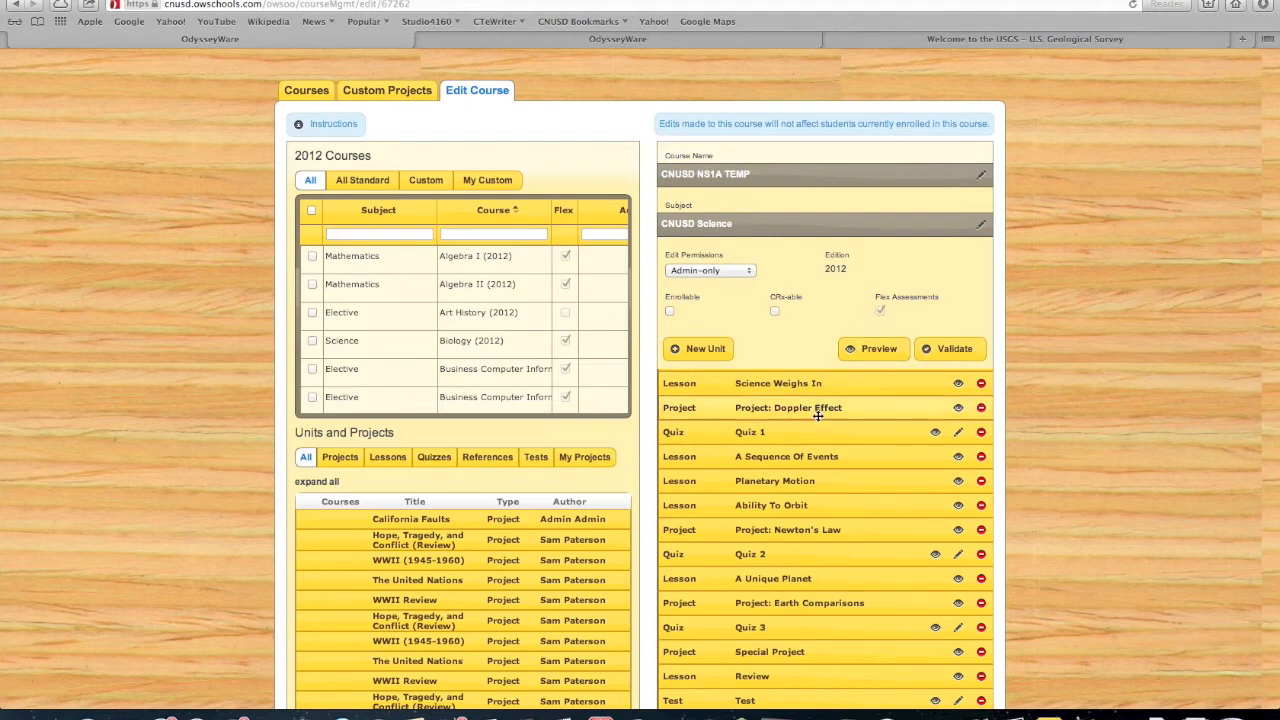
{"action": "scroll", "coordinate": [832, 503], "scroll_direction": "up", "scroll_amount": 5}
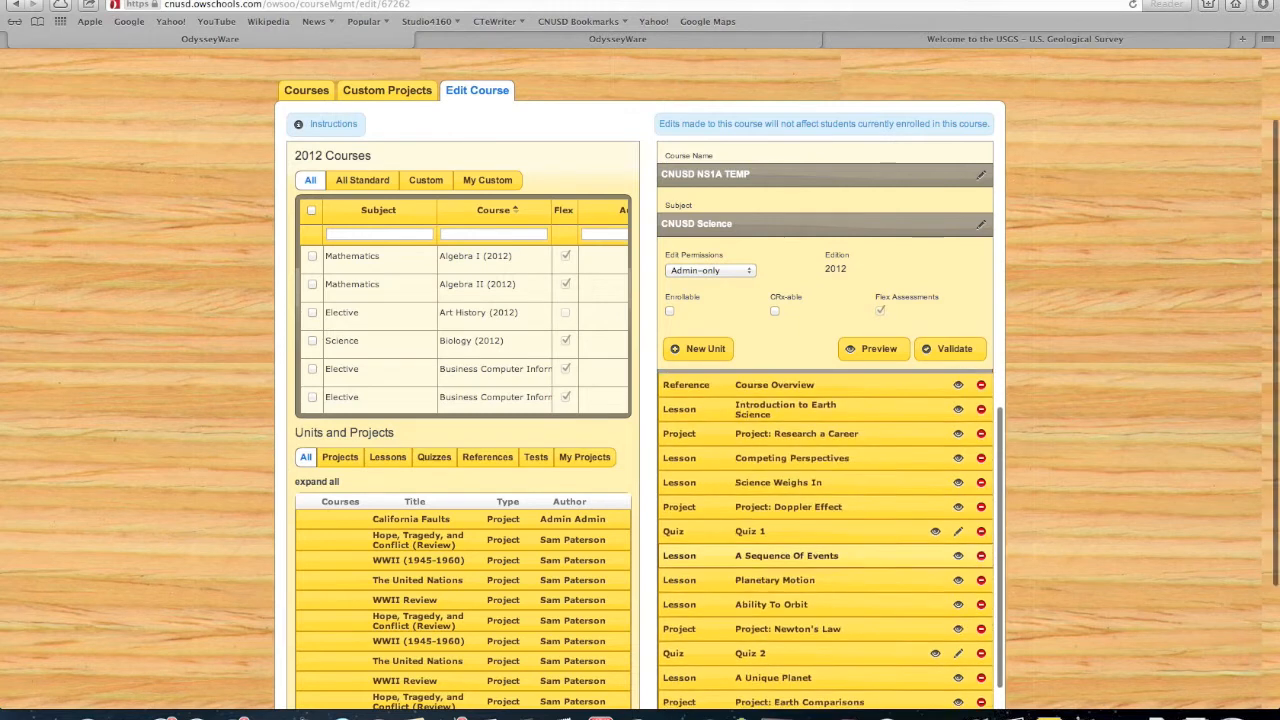
{"action": "scroll", "coordinate": [832, 502], "scroll_direction": "down", "scroll_amount": 1}
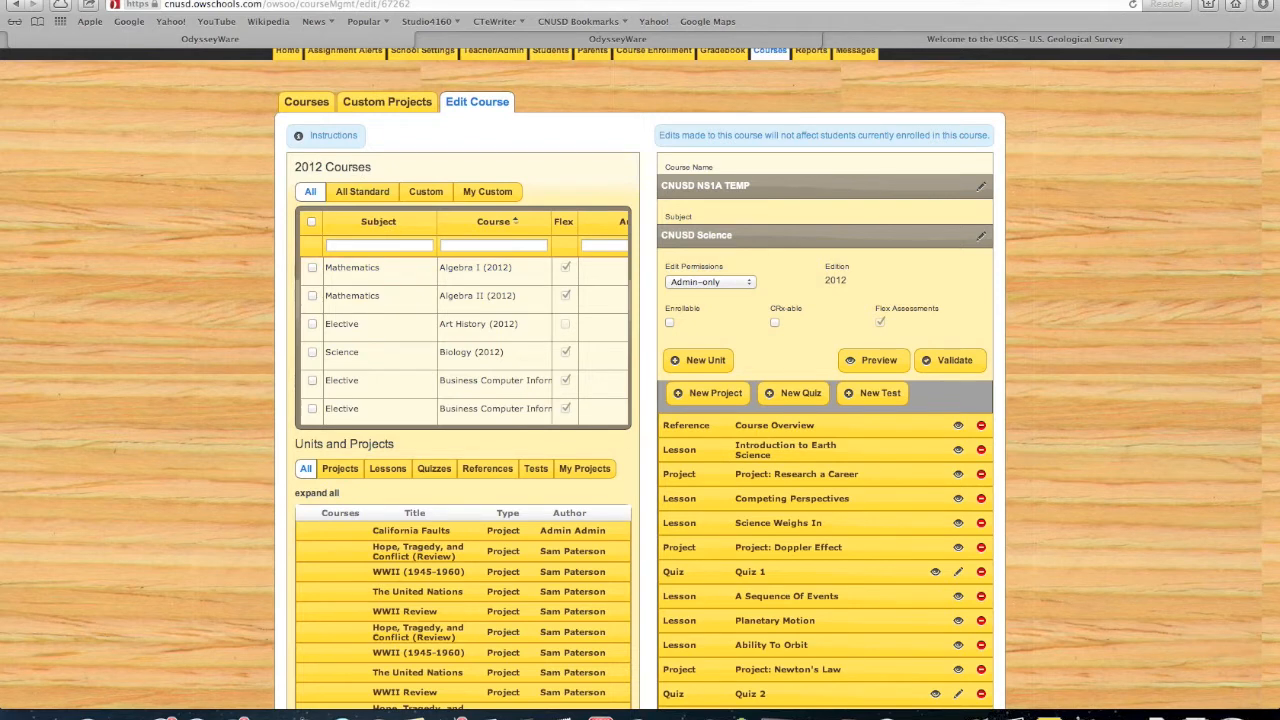
Step: Limit the 2012 source courses to all standard courses and filter their subject by "Science"
{"action": "left_click", "coordinate": [355, 193]}
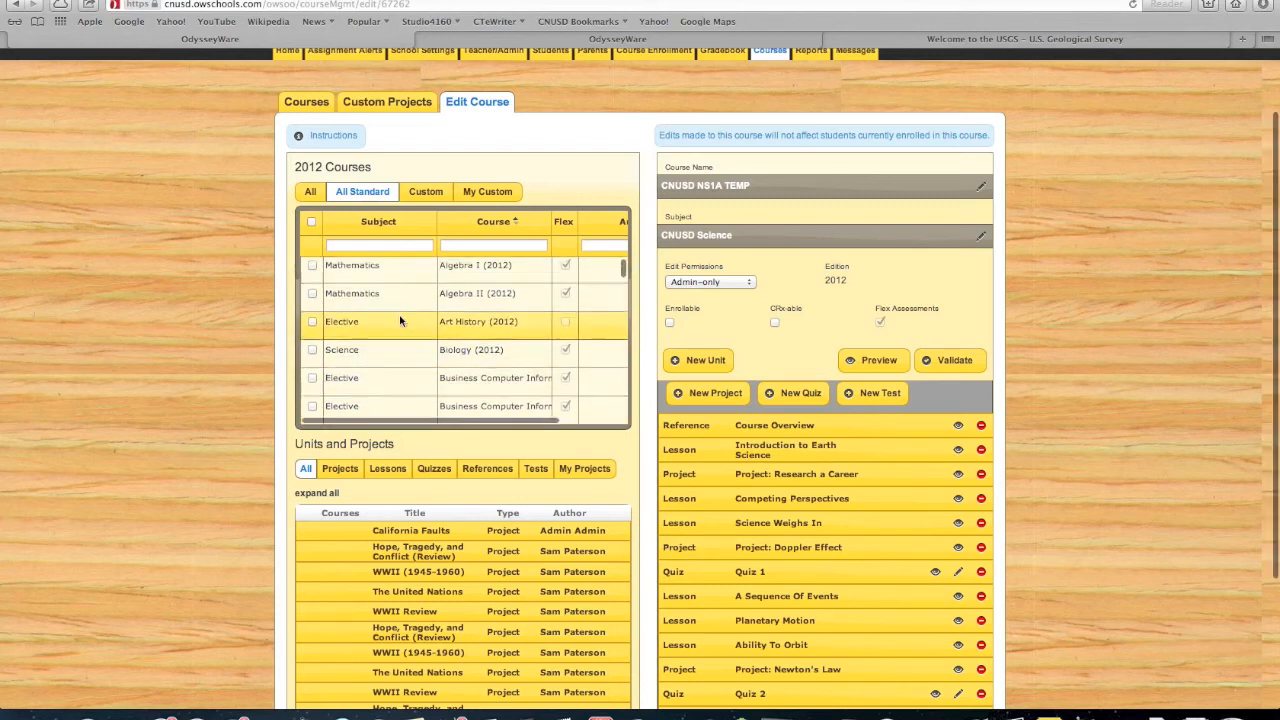
{"action": "scroll", "coordinate": [399, 320], "scroll_direction": "down", "scroll_amount": 5}
{"action": "scroll", "coordinate": [399, 320], "scroll_direction": "down", "scroll_amount": 5}
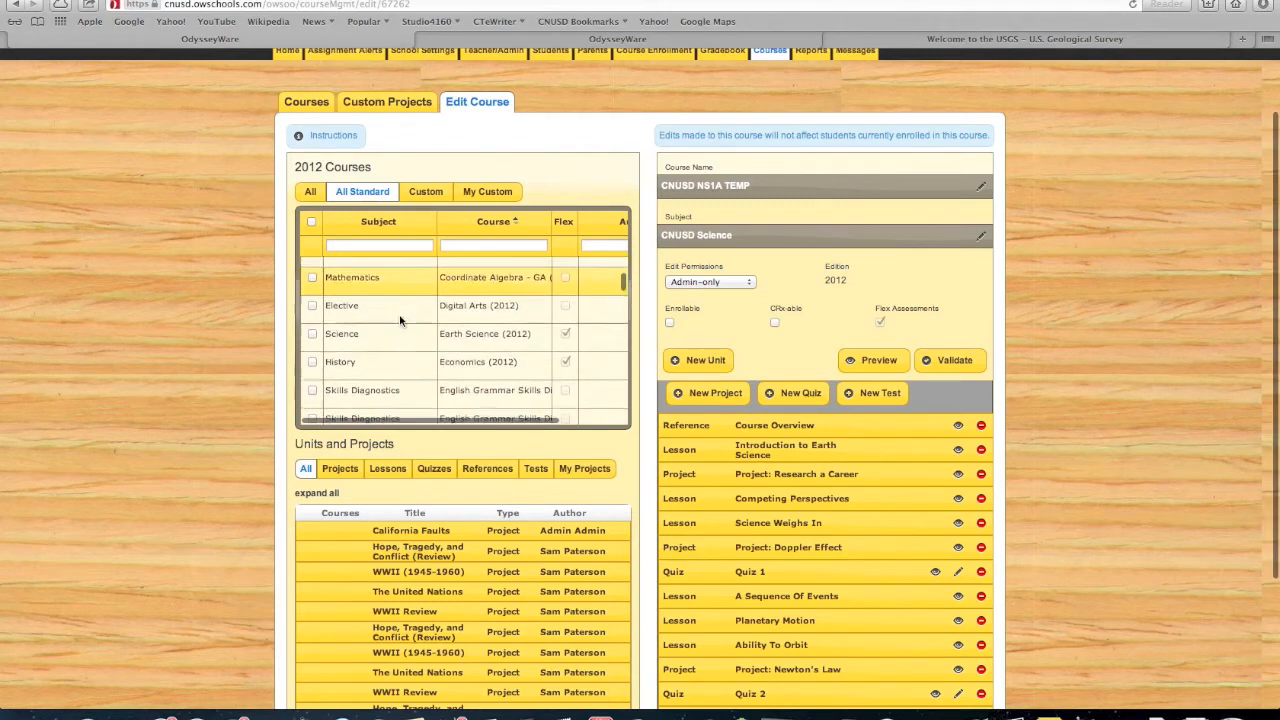
{"action": "scroll", "coordinate": [399, 320], "scroll_direction": "down", "scroll_amount": 3}
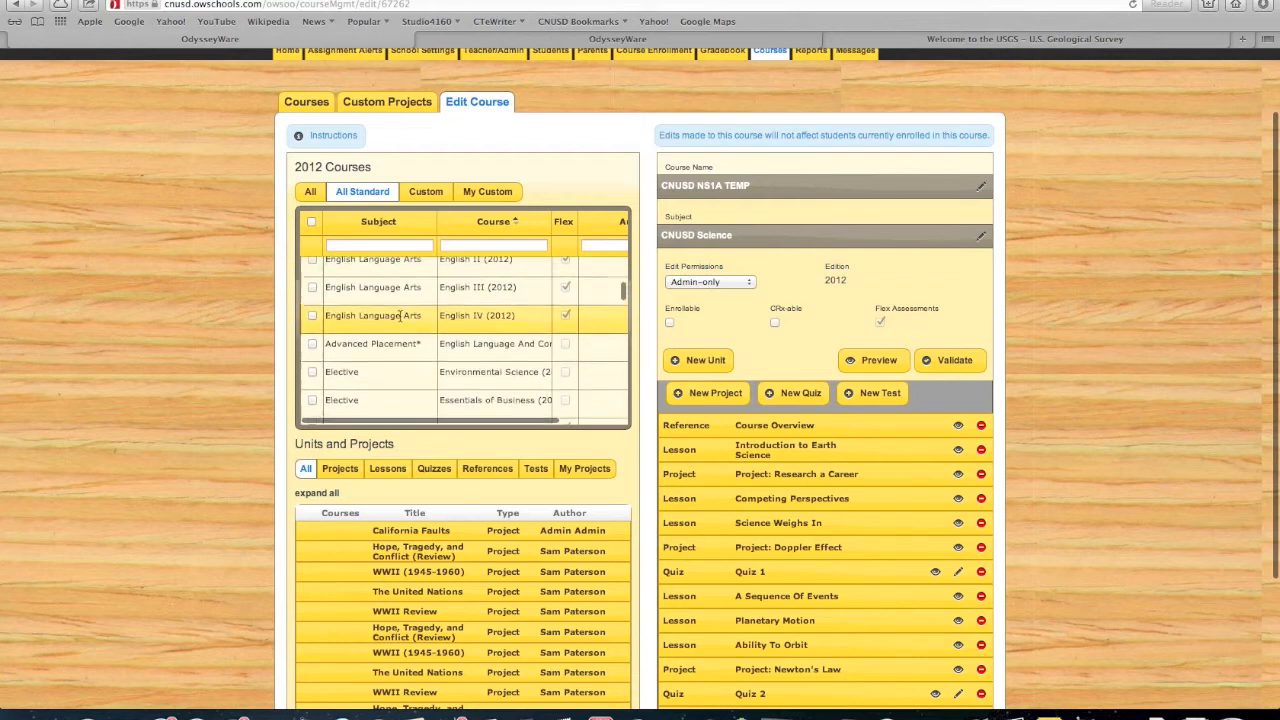
{"action": "scroll", "coordinate": [399, 320], "scroll_direction": "up", "scroll_amount": 15}
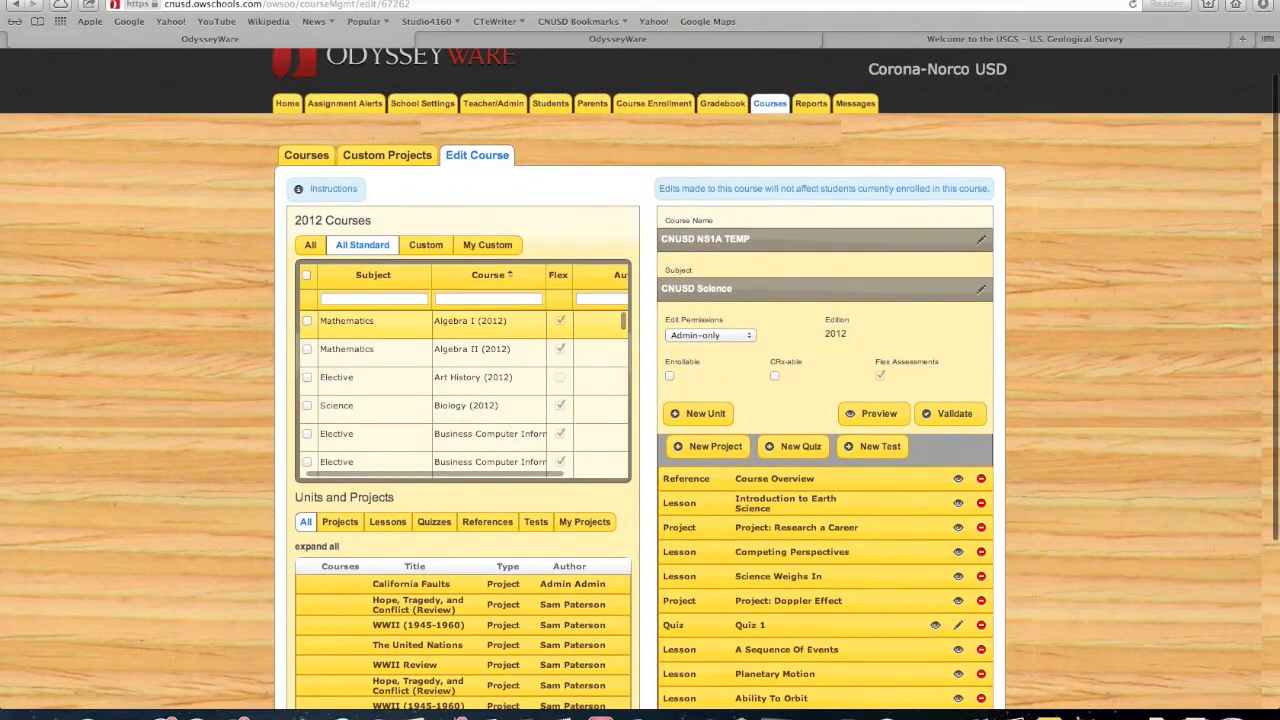
{"action": "left_click", "coordinate": [372, 297]}
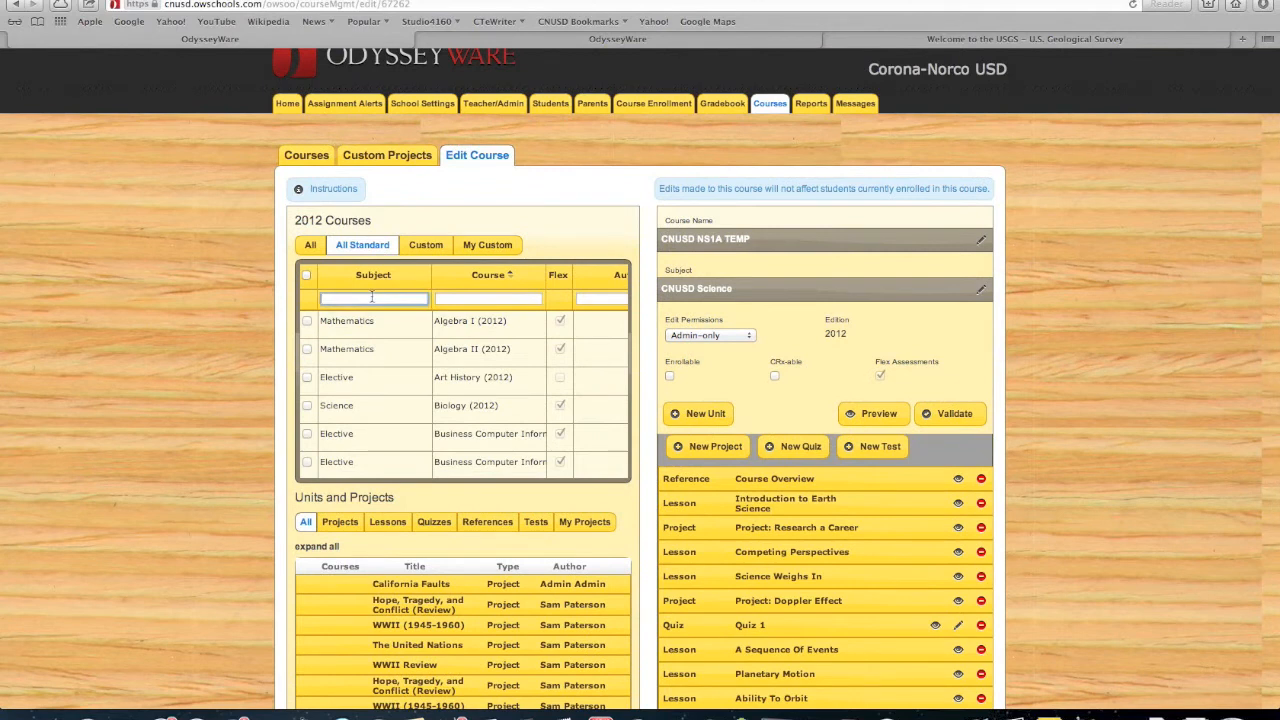
{"action": "type", "text": "Science"}
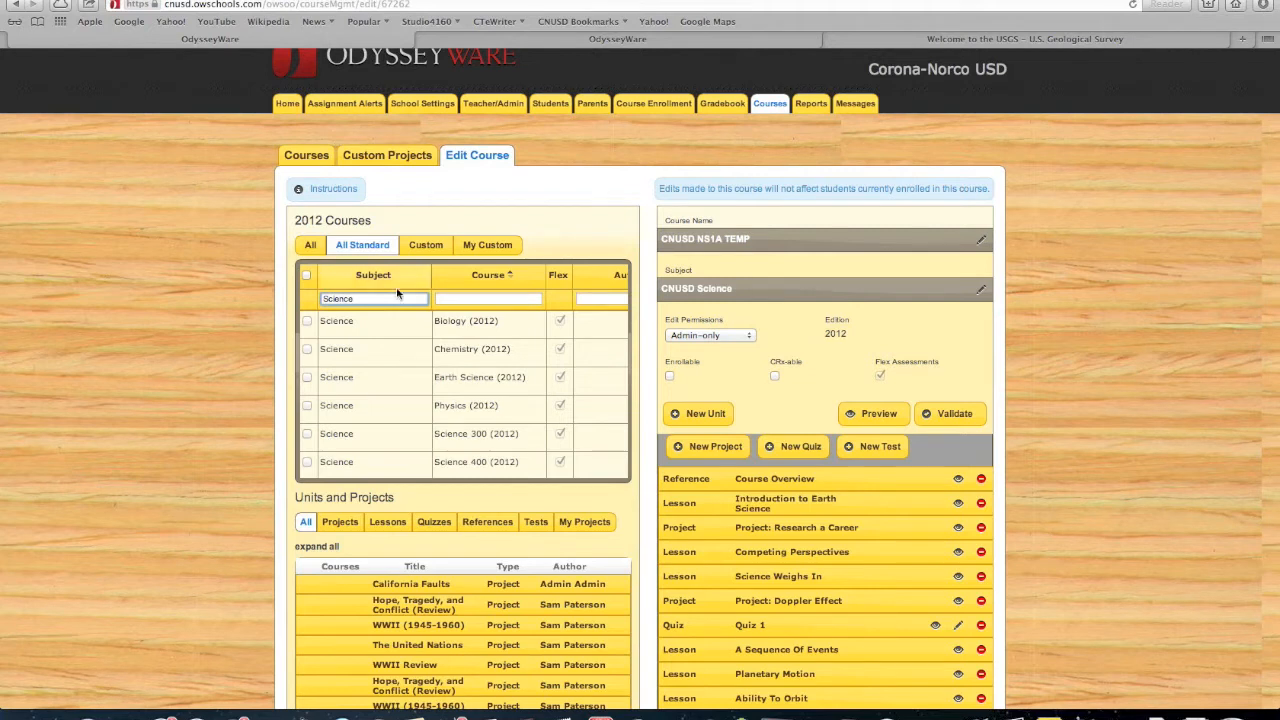
Step: Try the subject filter with lowercase "science", and restore it to "Science"
{"action": "left_click", "coordinate": [329, 300]}
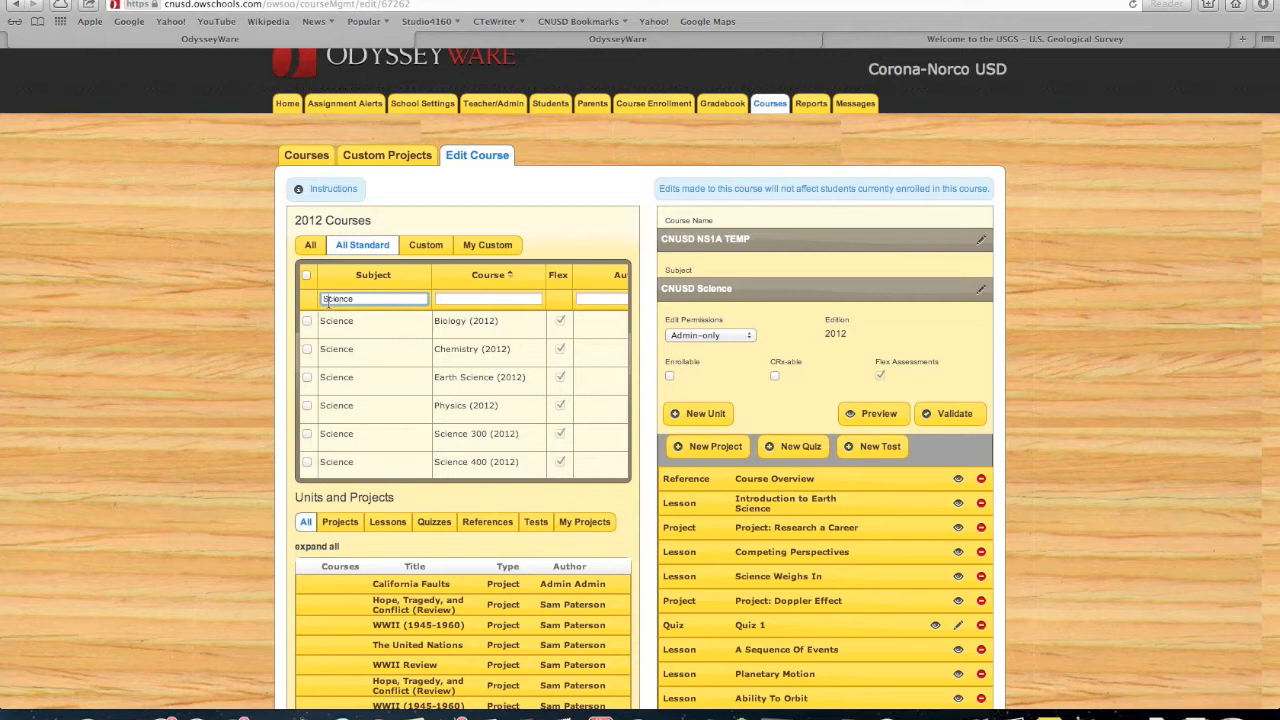
{"action": "key", "text": "BackSpace"}
{"action": "type", "text": "s"}
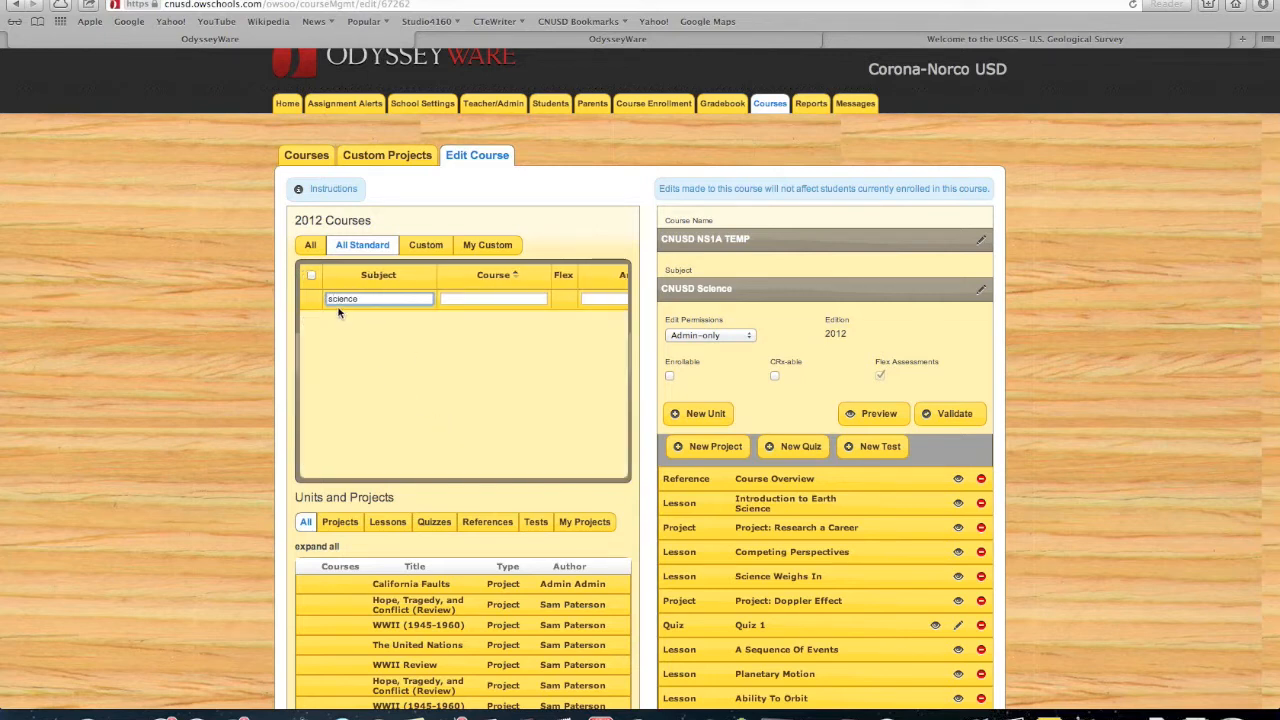
{"action": "key", "text": "BackSpace"}
{"action": "type", "text": "S"}
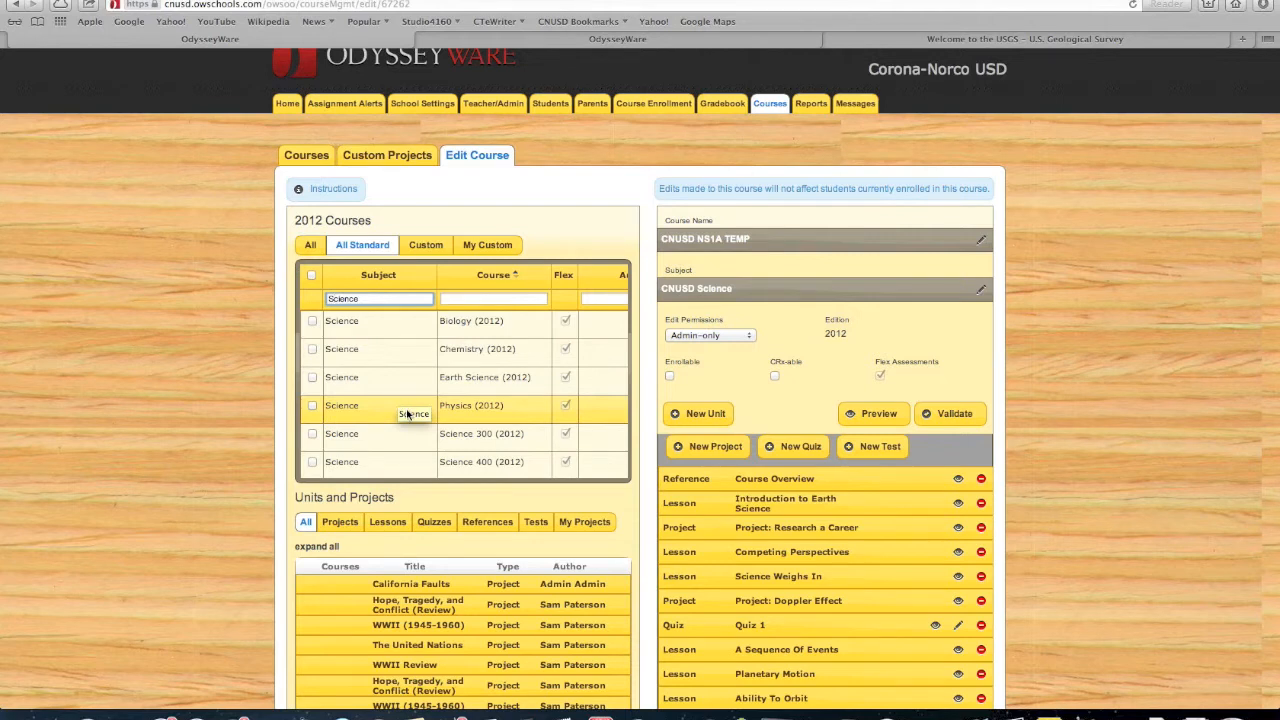
Step: Select Science 800 - CA (2012) as the source course and browse its units
{"action": "scroll", "coordinate": [405, 414], "scroll_direction": "down", "scroll_amount": 2}
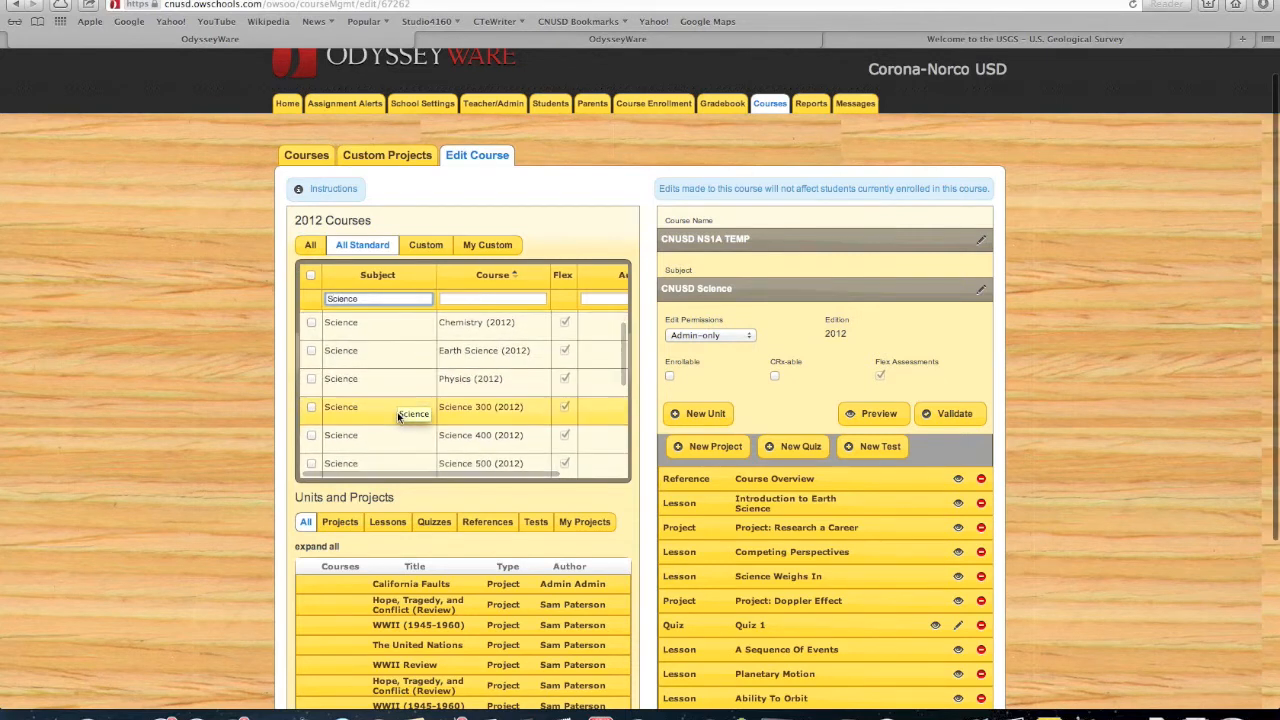
{"action": "scroll", "coordinate": [398, 416], "scroll_direction": "down", "scroll_amount": 1}
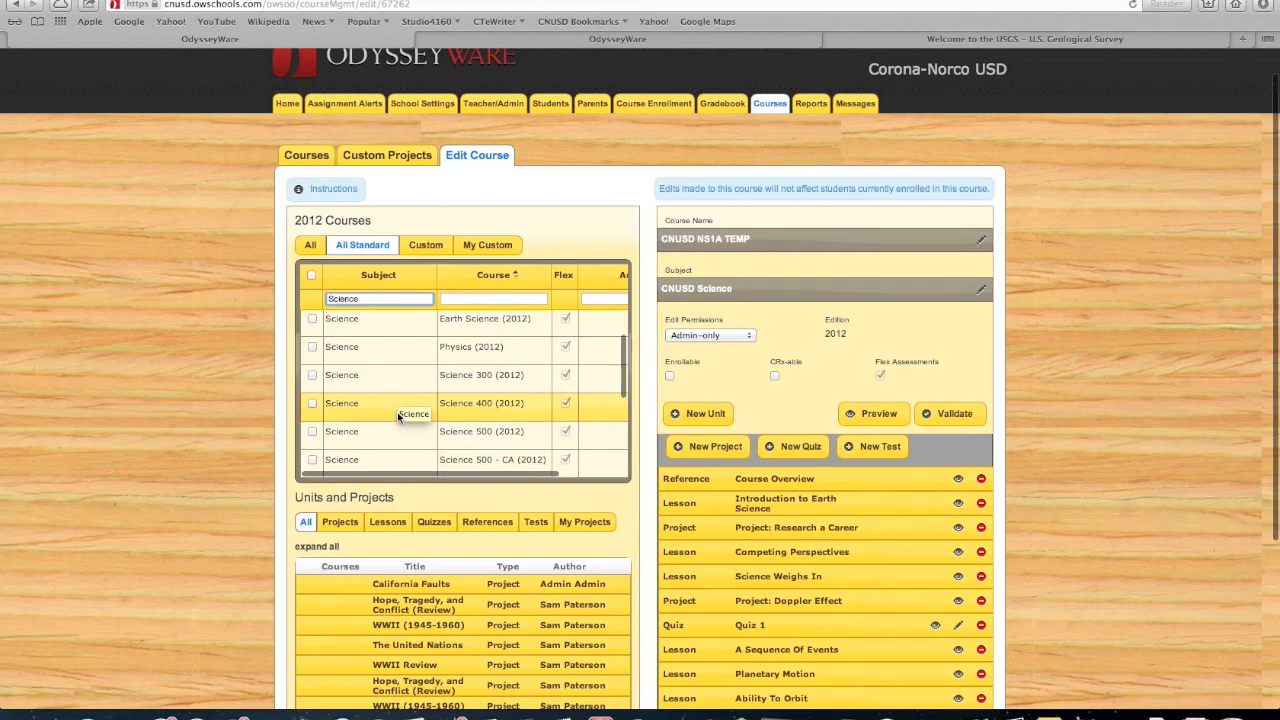
{"action": "scroll", "coordinate": [398, 416], "scroll_direction": "up", "scroll_amount": 4}
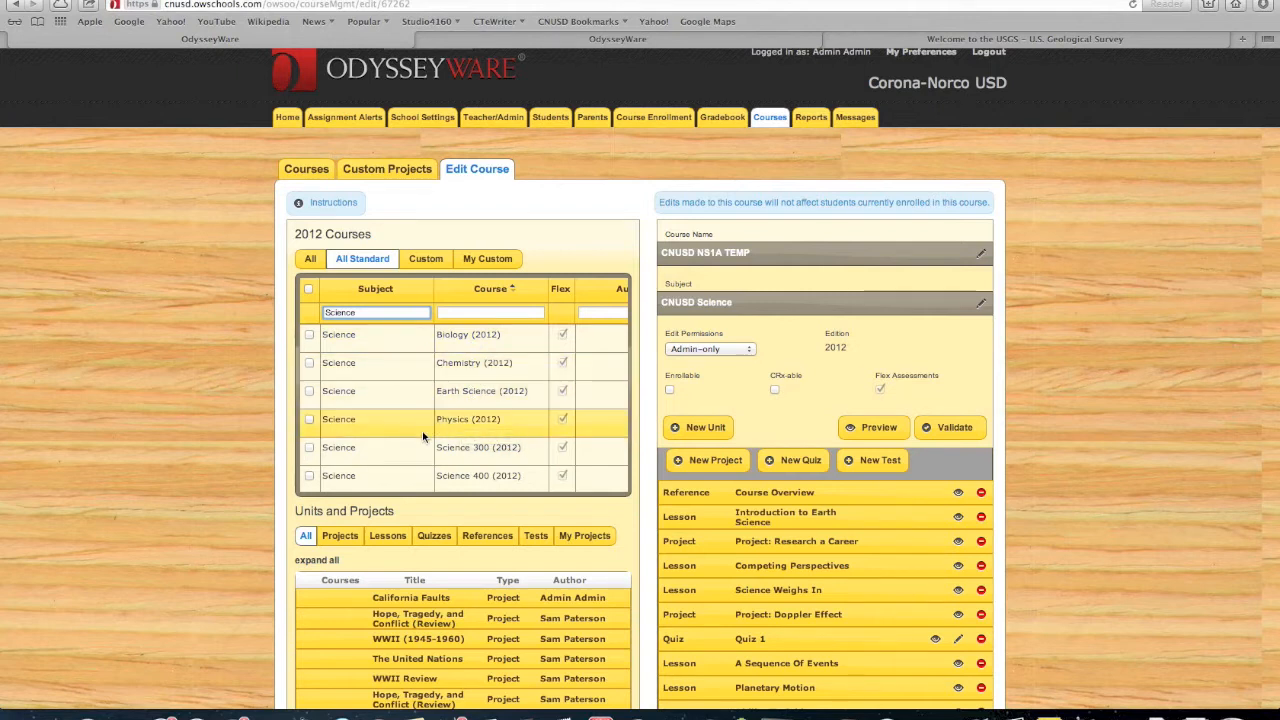
{"action": "scroll", "coordinate": [421, 419], "scroll_direction": "down", "scroll_amount": 2}
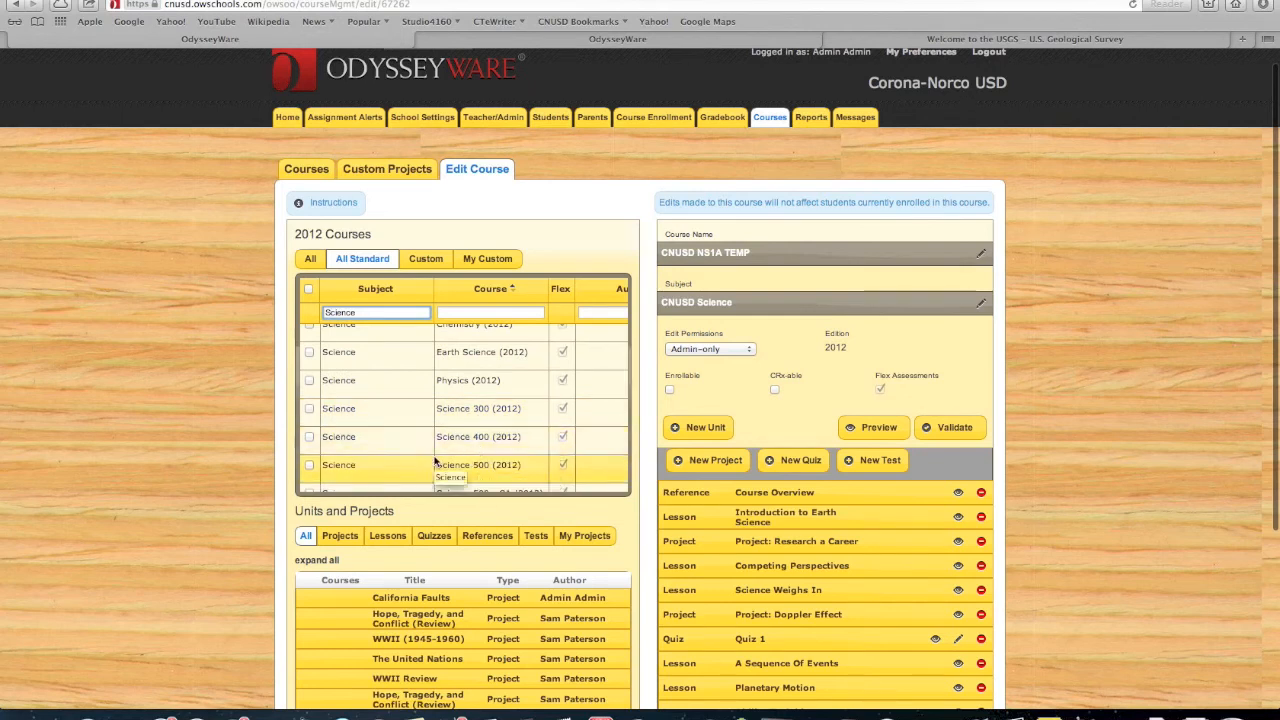
{"action": "scroll", "coordinate": [470, 460], "scroll_direction": "down", "scroll_amount": 2}
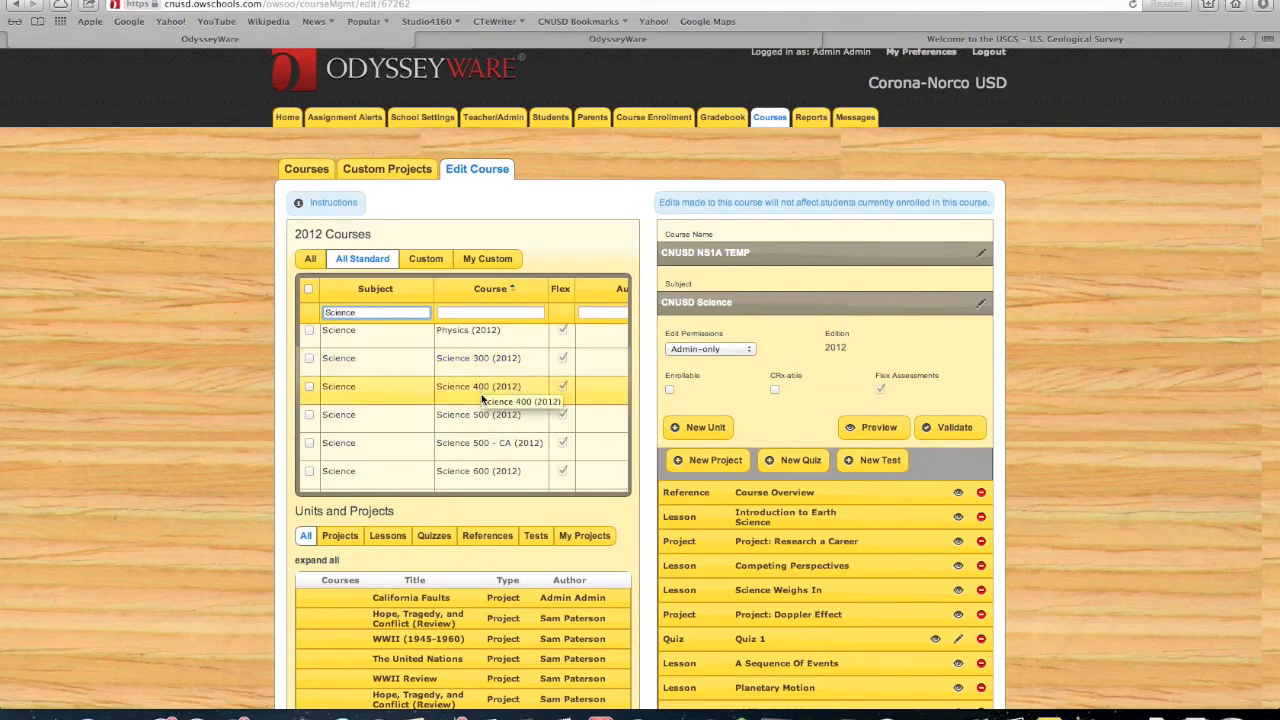
{"action": "scroll", "coordinate": [482, 386], "scroll_direction": "down", "scroll_amount": 2}
{"action": "scroll", "coordinate": [418, 415], "scroll_direction": "down", "scroll_amount": 1}
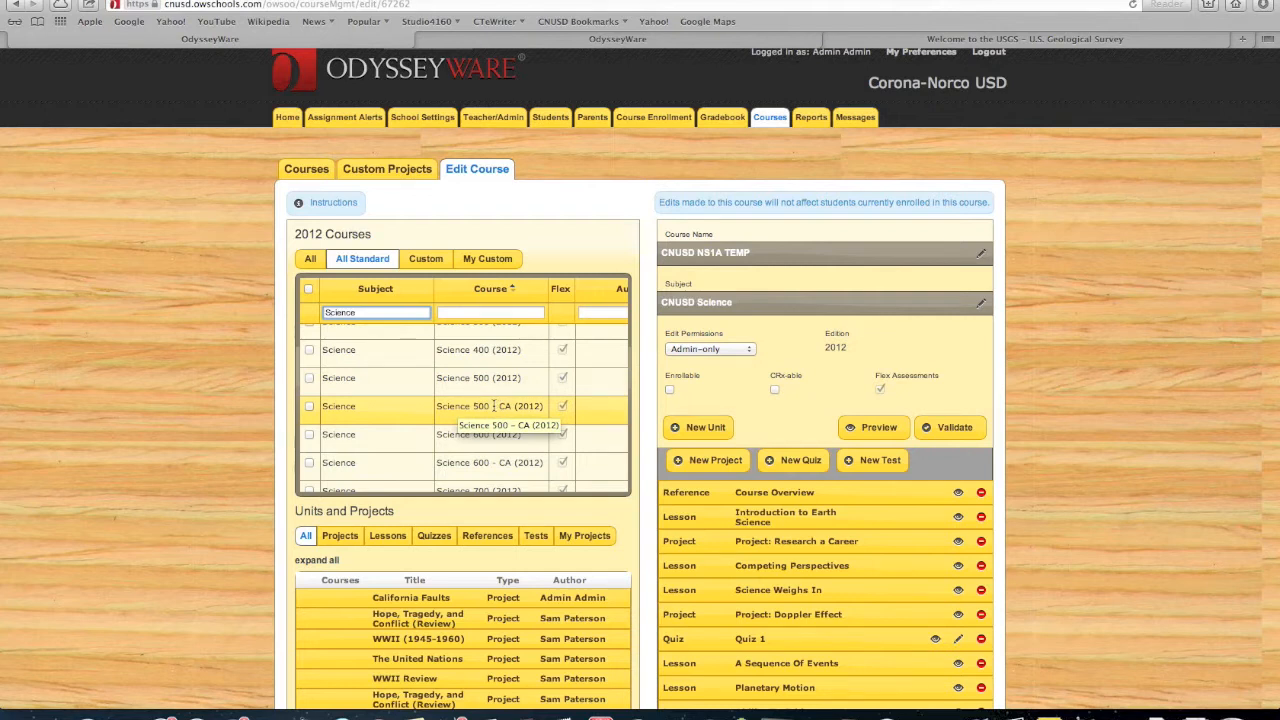
{"action": "scroll", "coordinate": [386, 426], "scroll_direction": "down", "scroll_amount": 3}
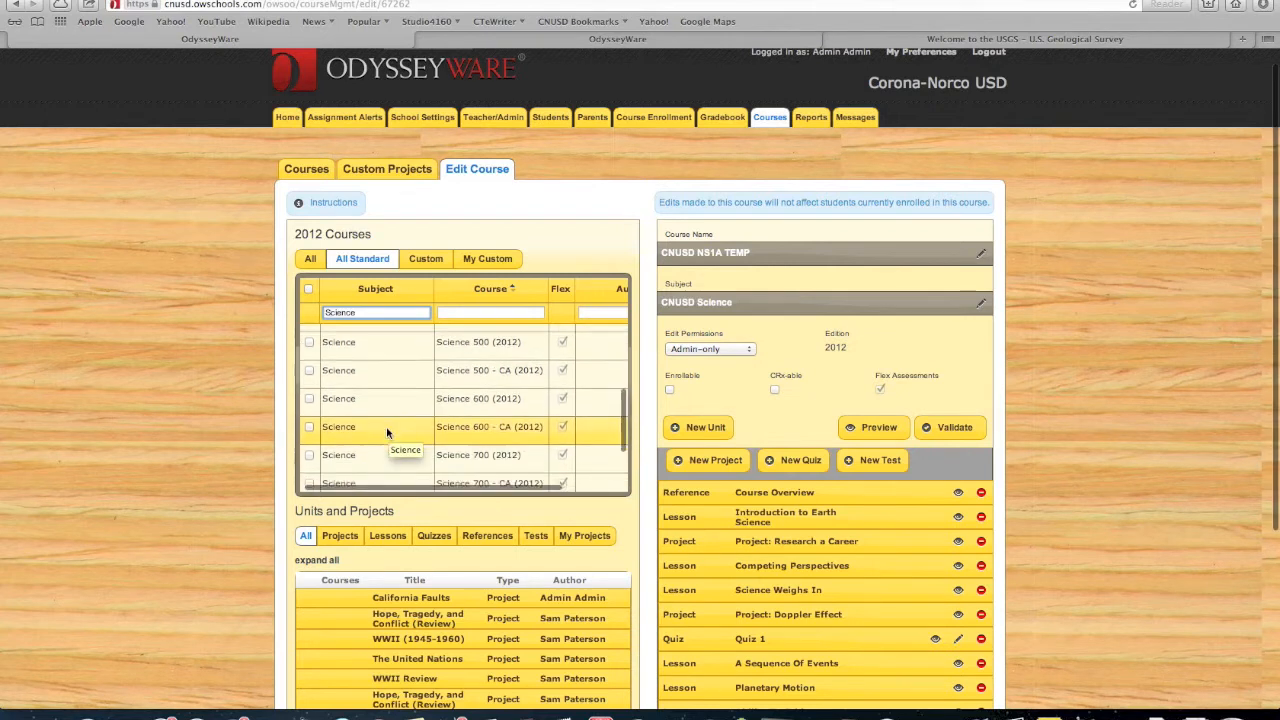
{"action": "scroll", "coordinate": [386, 426], "scroll_direction": "down", "scroll_amount": 3}
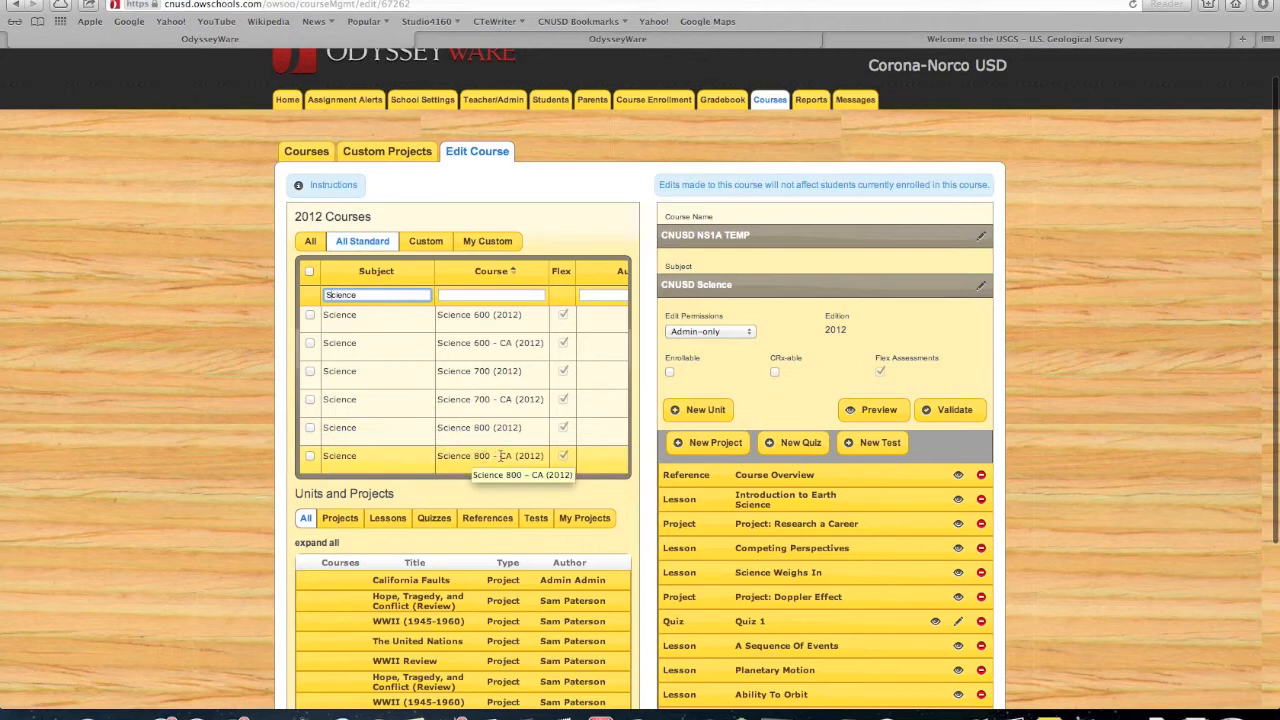
{"action": "left_click", "coordinate": [310, 458]}
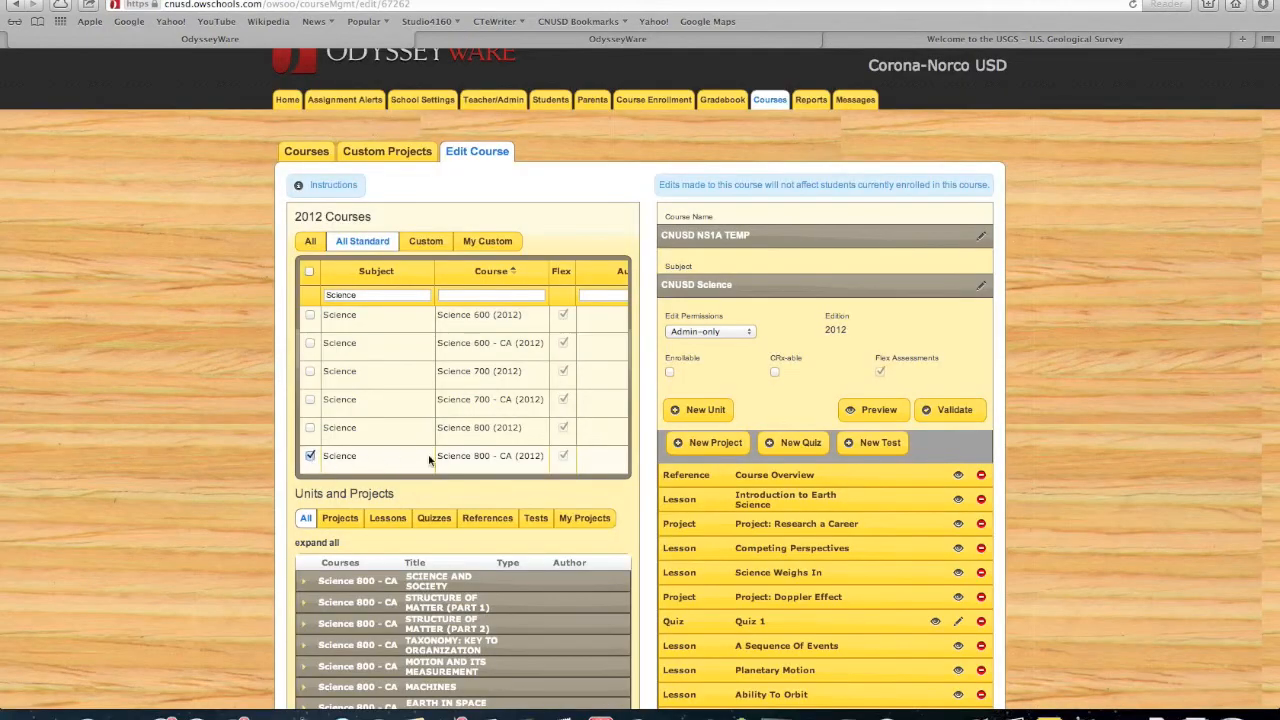
{"action": "scroll", "coordinate": [430, 460], "scroll_direction": "down", "scroll_amount": 5}
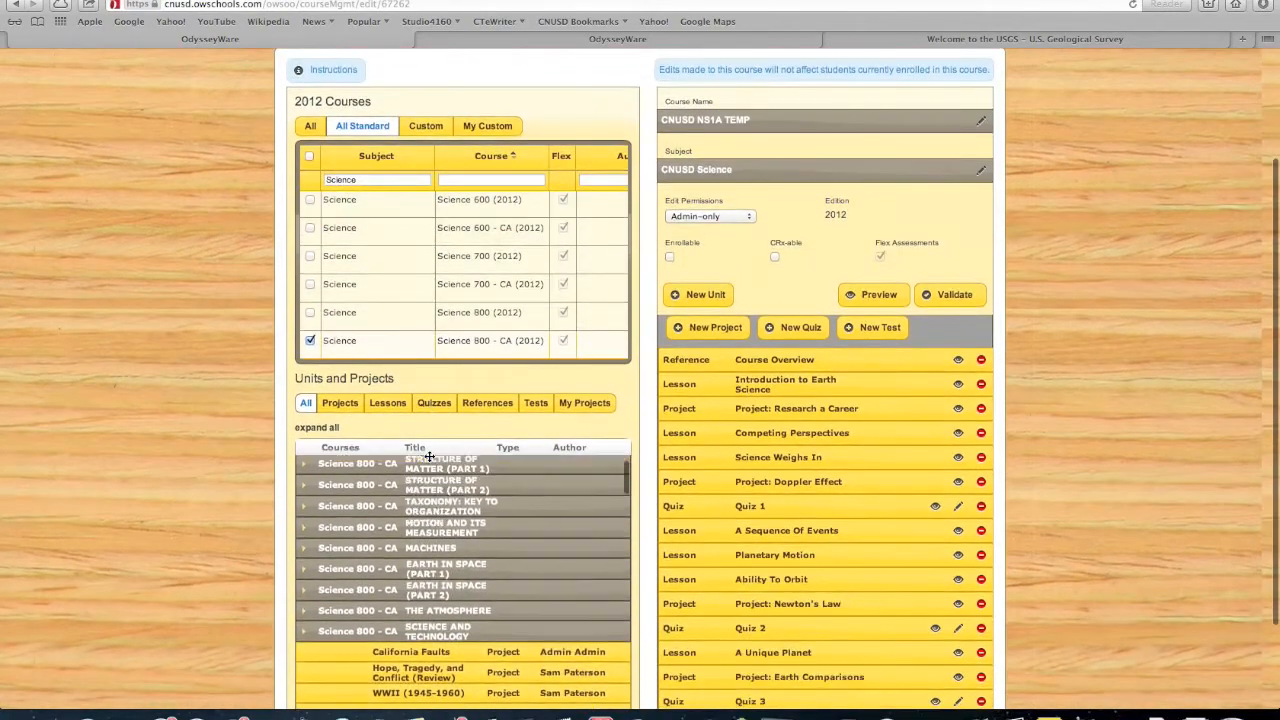
Step: Expand the STRUCTURE OF MATTER (PART 1) unit of Science 800 - CA to list its assignments
{"action": "scroll", "coordinate": [430, 457], "scroll_direction": "up", "scroll_amount": 2}
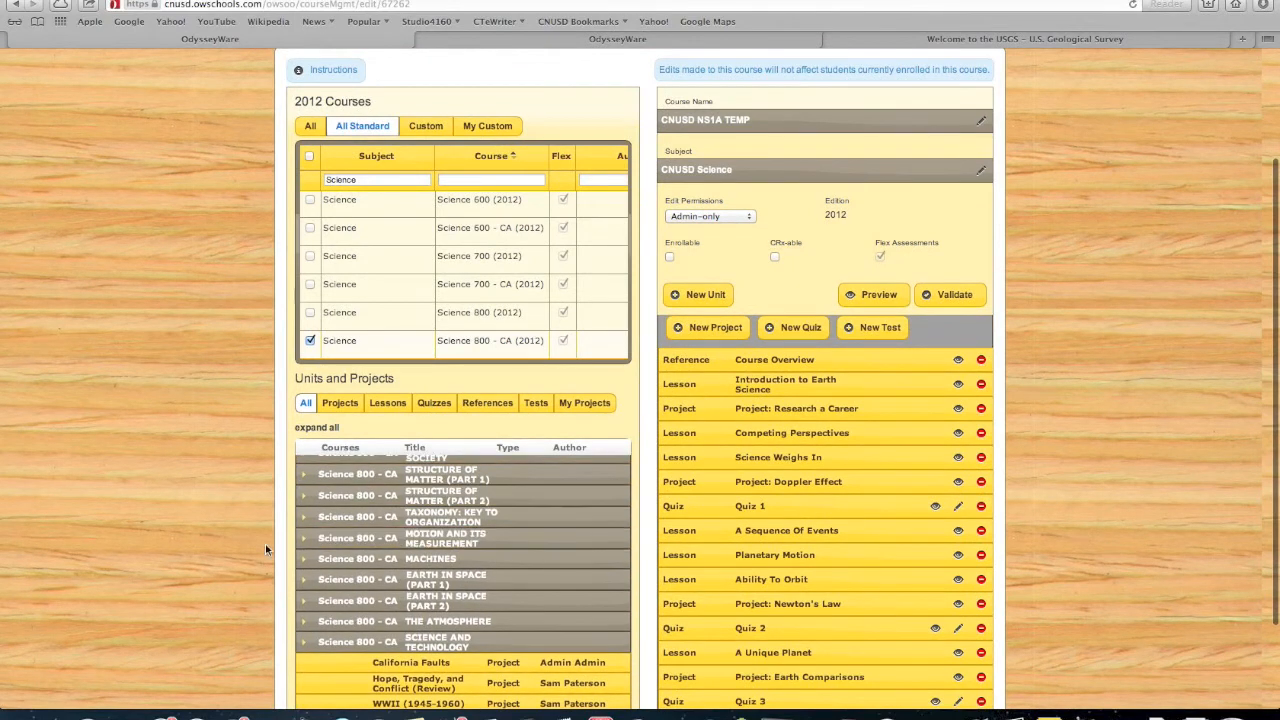
{"action": "scroll", "coordinate": [1204, 505], "scroll_direction": "down", "scroll_amount": 3}
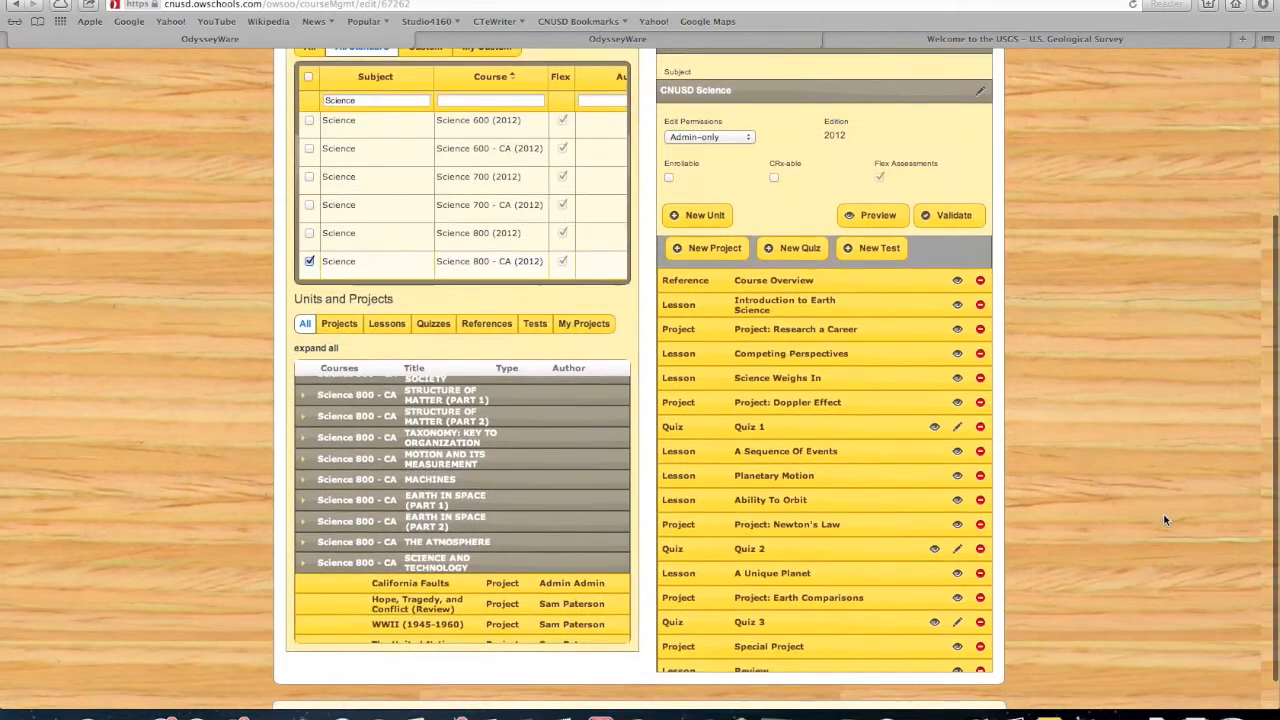
{"action": "scroll", "coordinate": [560, 430], "scroll_direction": "up", "scroll_amount": 3}
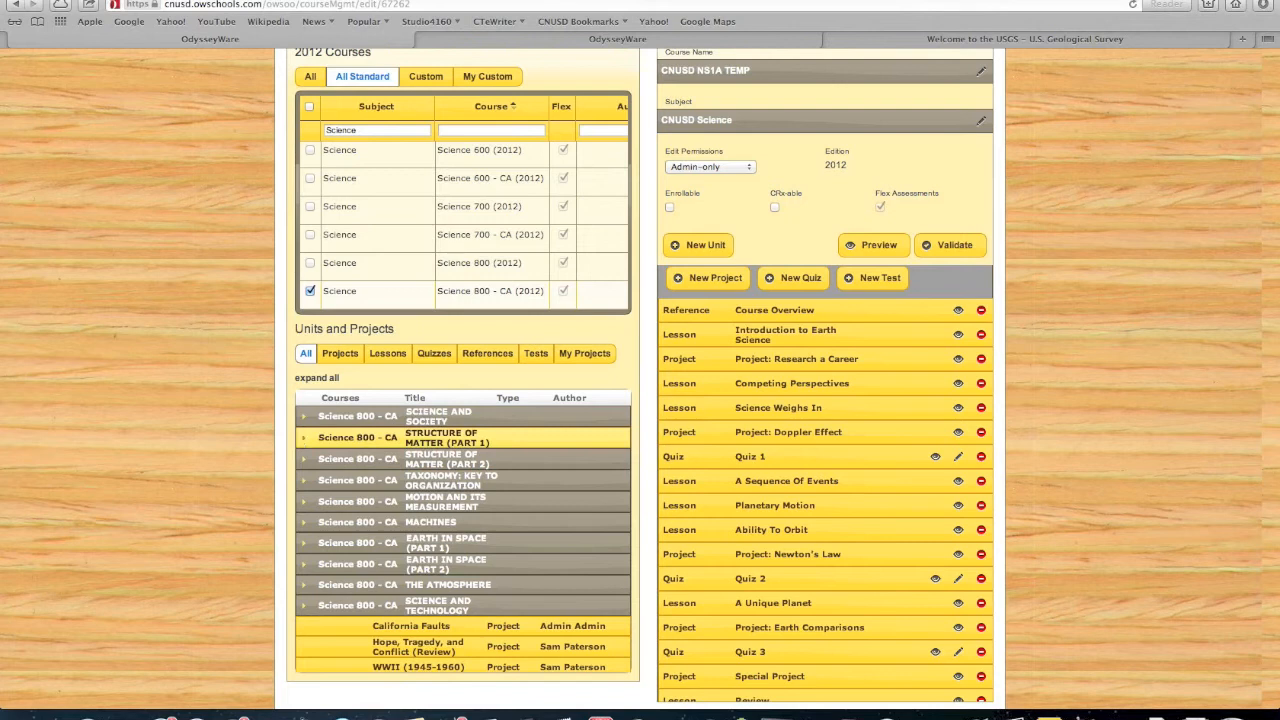
{"action": "left_click", "coordinate": [305, 440]}
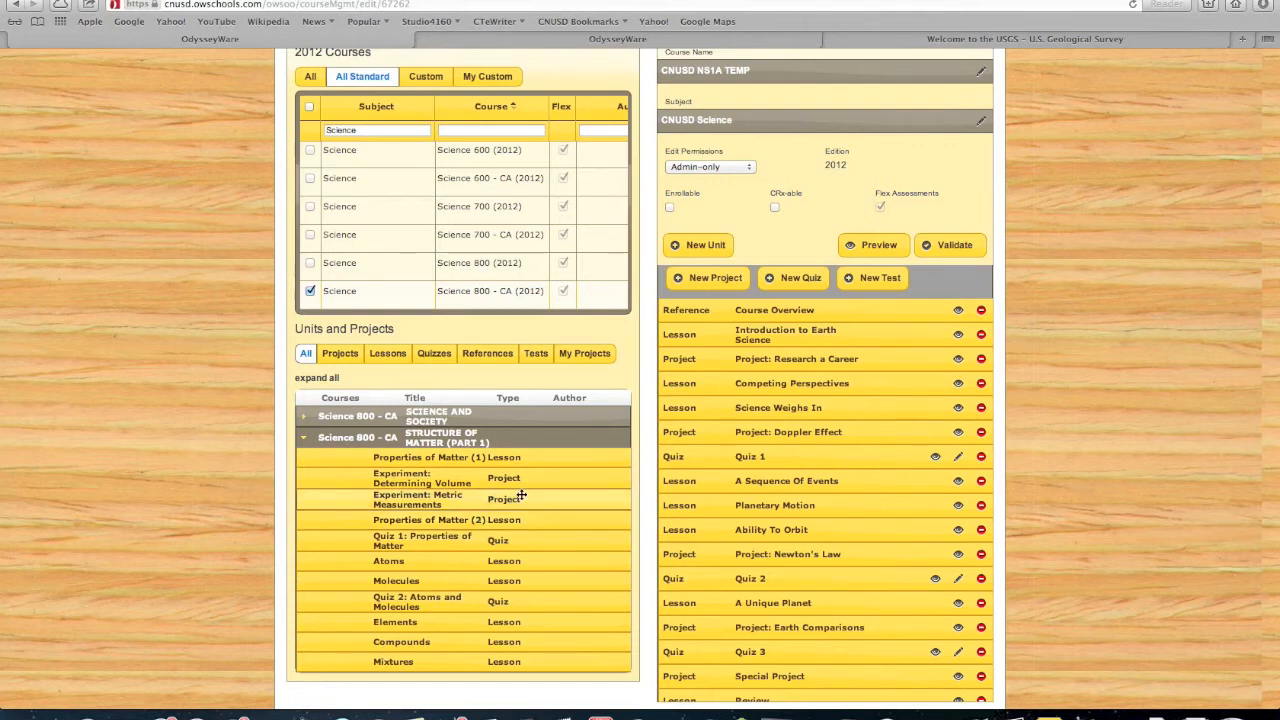
Step: Add the lessons Properties of Matter (1) and (2) to the ORIGIN OF THE EARTH unit, directly after Introduction to Earth Science
{"action": "scroll", "coordinate": [858, 410], "scroll_direction": "down", "scroll_amount": 5}
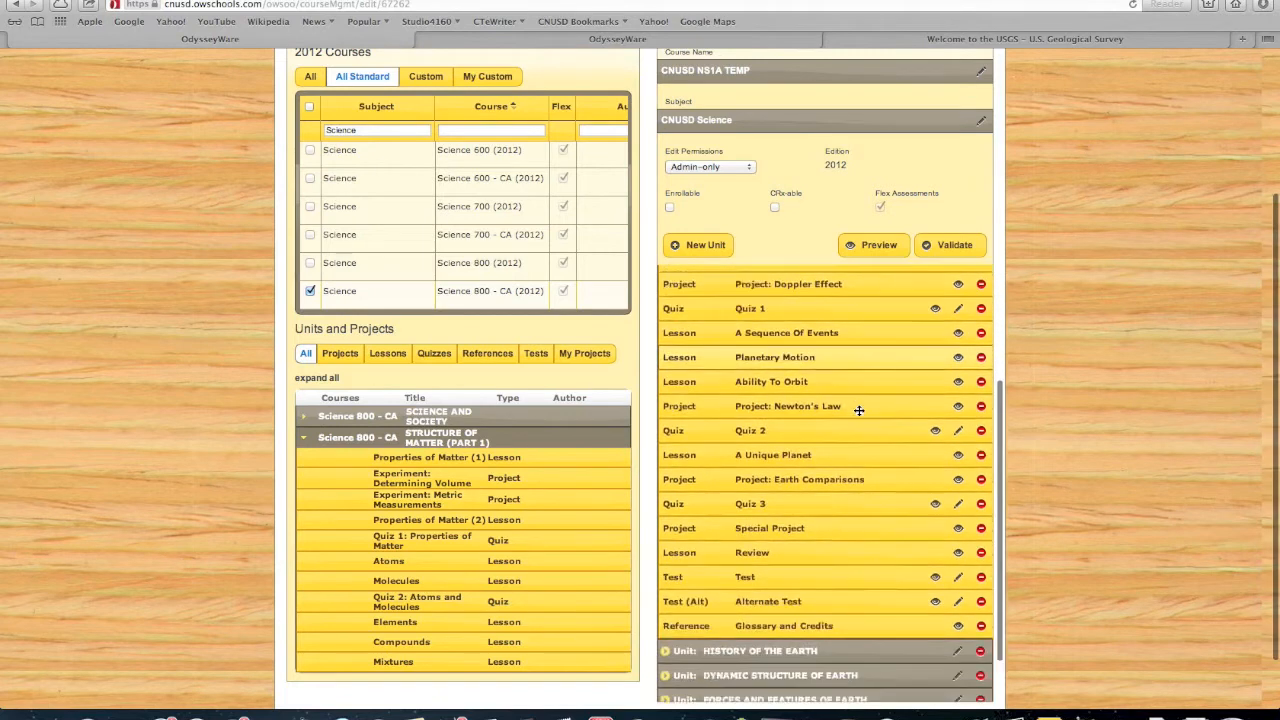
{"action": "scroll", "coordinate": [858, 410], "scroll_direction": "up", "scroll_amount": 5}
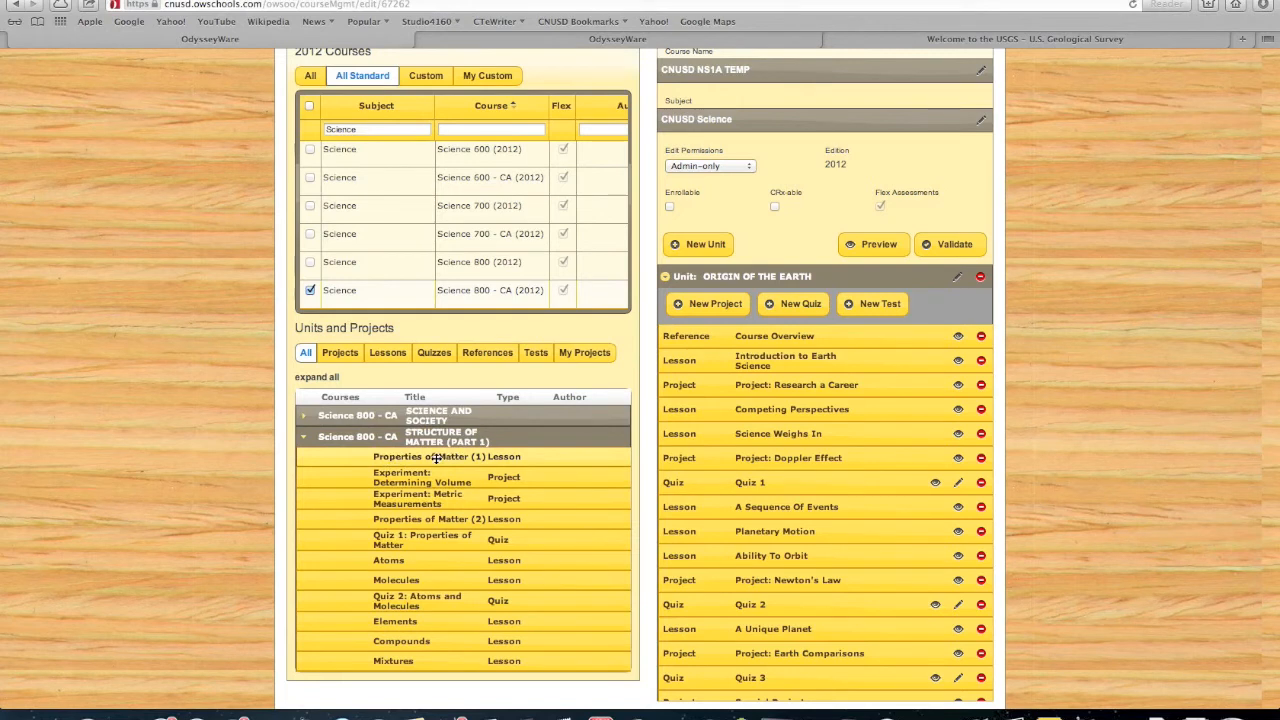
{"action": "mouse_move", "coordinate": [400, 457]}
{"action": "left_mouse_down"}
{"action": "mouse_move", "coordinate": [745, 421]}
{"action": "mouse_move", "coordinate": [772, 374]}
{"action": "mouse_move", "coordinate": [761, 384]}
{"action": "left_mouse_up"}
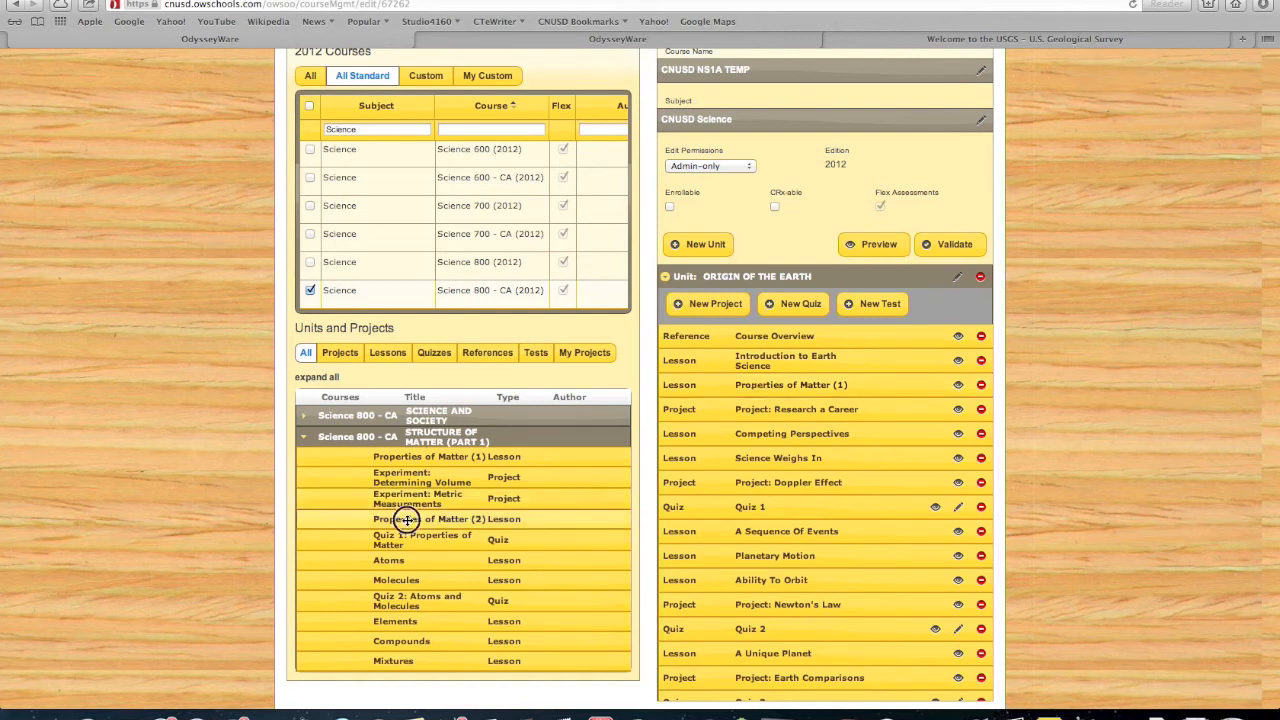
{"action": "left_click_drag", "start_coordinate": [407, 519], "coordinate": [767, 407]}
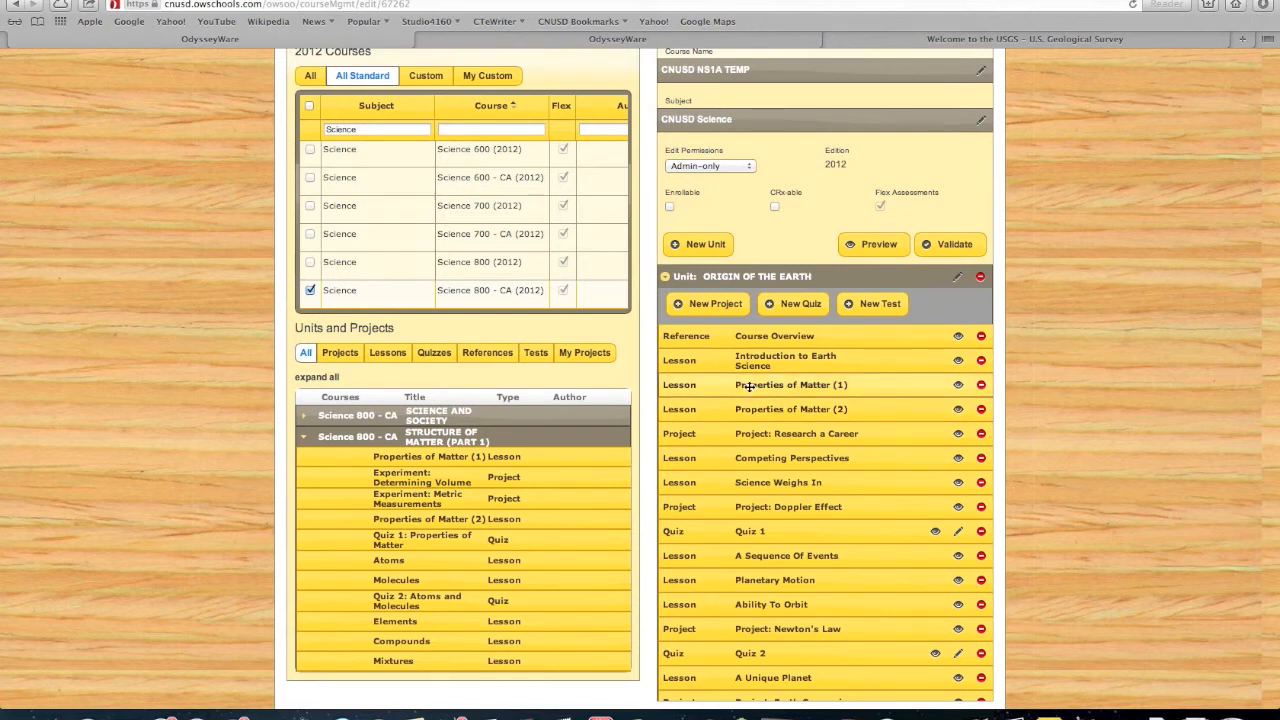
{"action": "mouse_move", "coordinate": [690, 384]}
{"action": "left_mouse_down"}
{"action": "mouse_move", "coordinate": [686, 543]}
{"action": "mouse_move", "coordinate": [676, 385]}
{"action": "left_mouse_up"}
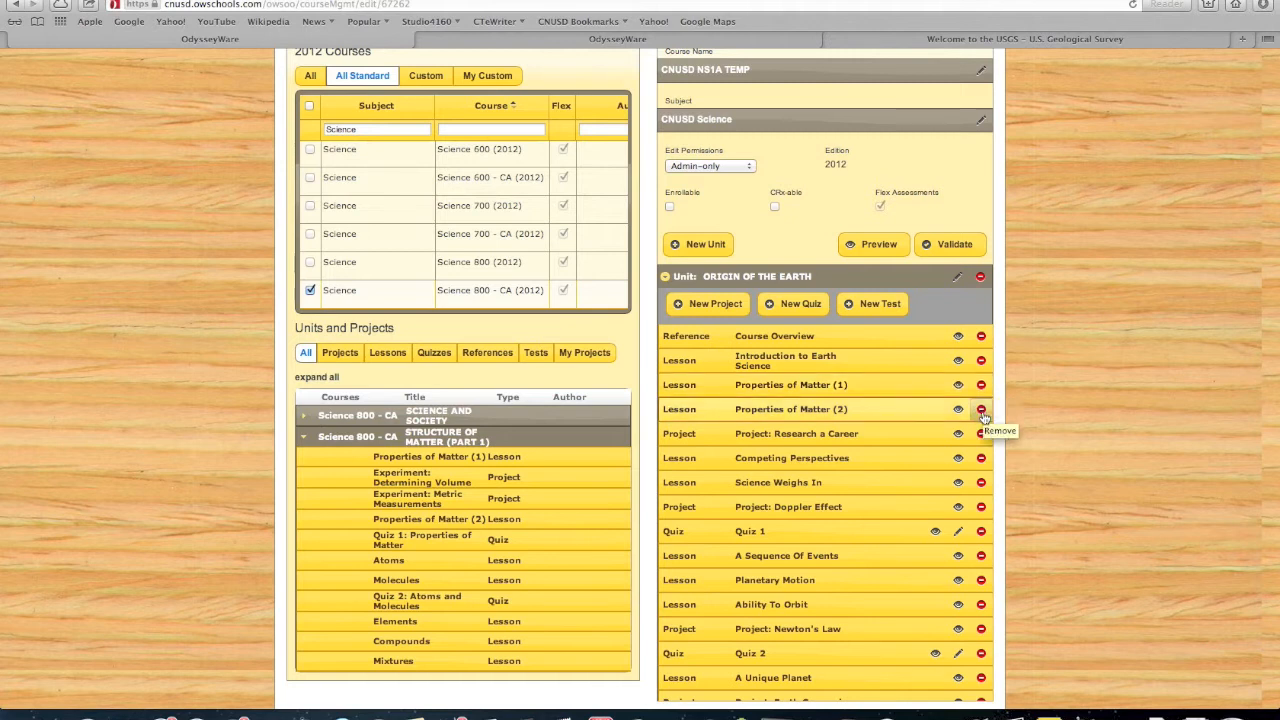
Step: Collapse ORIGIN OF THE EARTH, look through the assignments of HISTORY OF THE EARTH, and reopen ORIGIN OF THE EARTH
{"action": "left_click", "coordinate": [666, 280]}
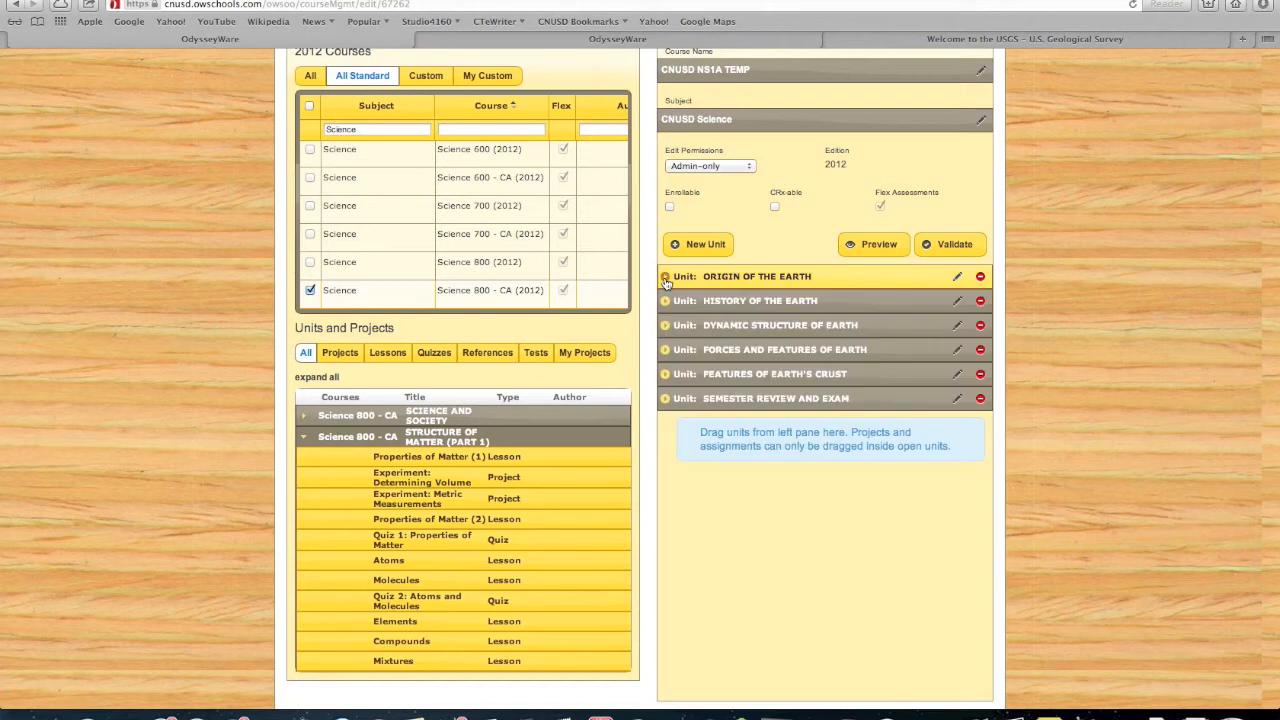
{"action": "left_click", "coordinate": [666, 303]}
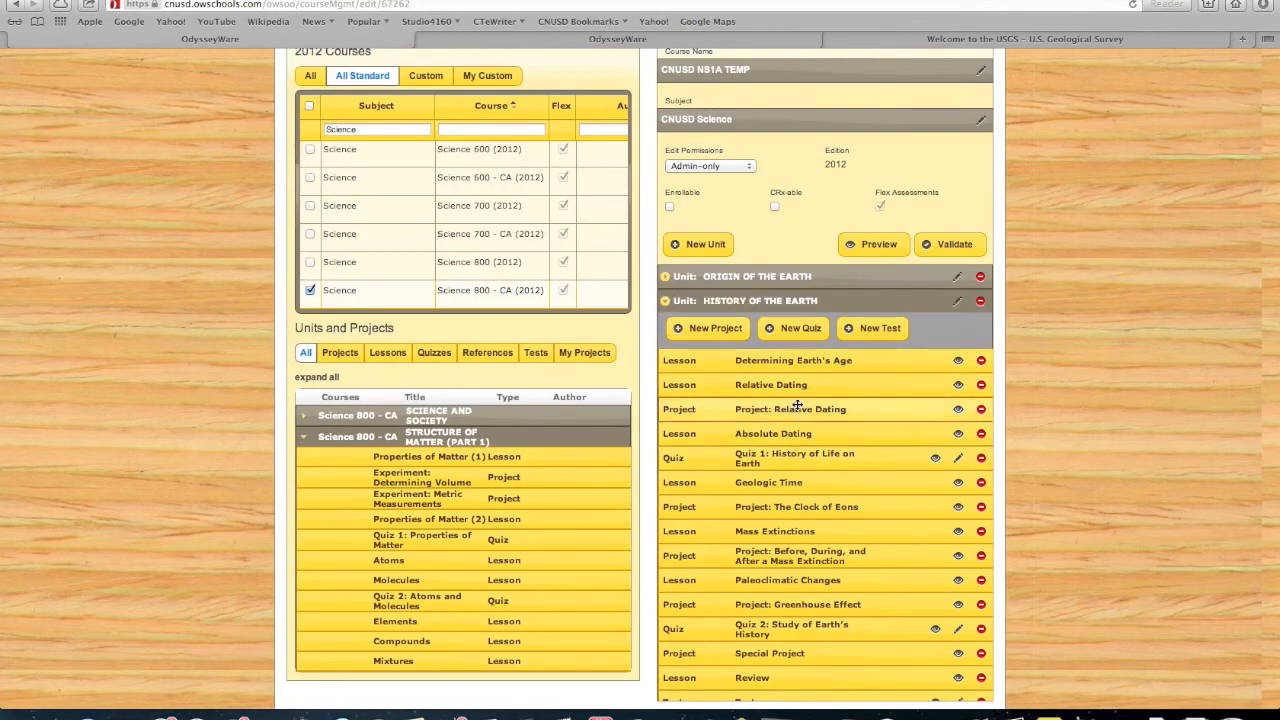
{"action": "left_click", "coordinate": [666, 303]}
{"action": "left_click", "coordinate": [665, 279]}
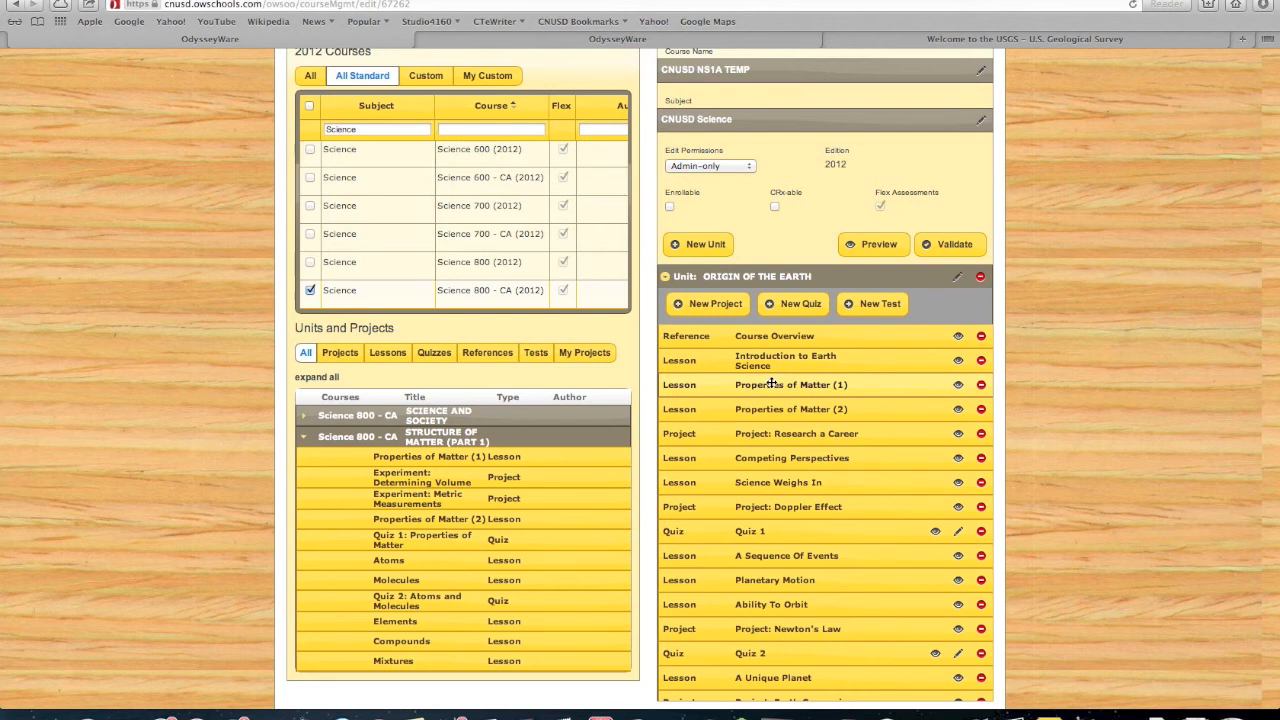
Step: Create a new quiz titled "Properties of Matter and Intro Quiz" in the ORIGIN OF THE EARTH unit
{"action": "scroll", "coordinate": [771, 384], "scroll_direction": "up", "scroll_amount": 2}
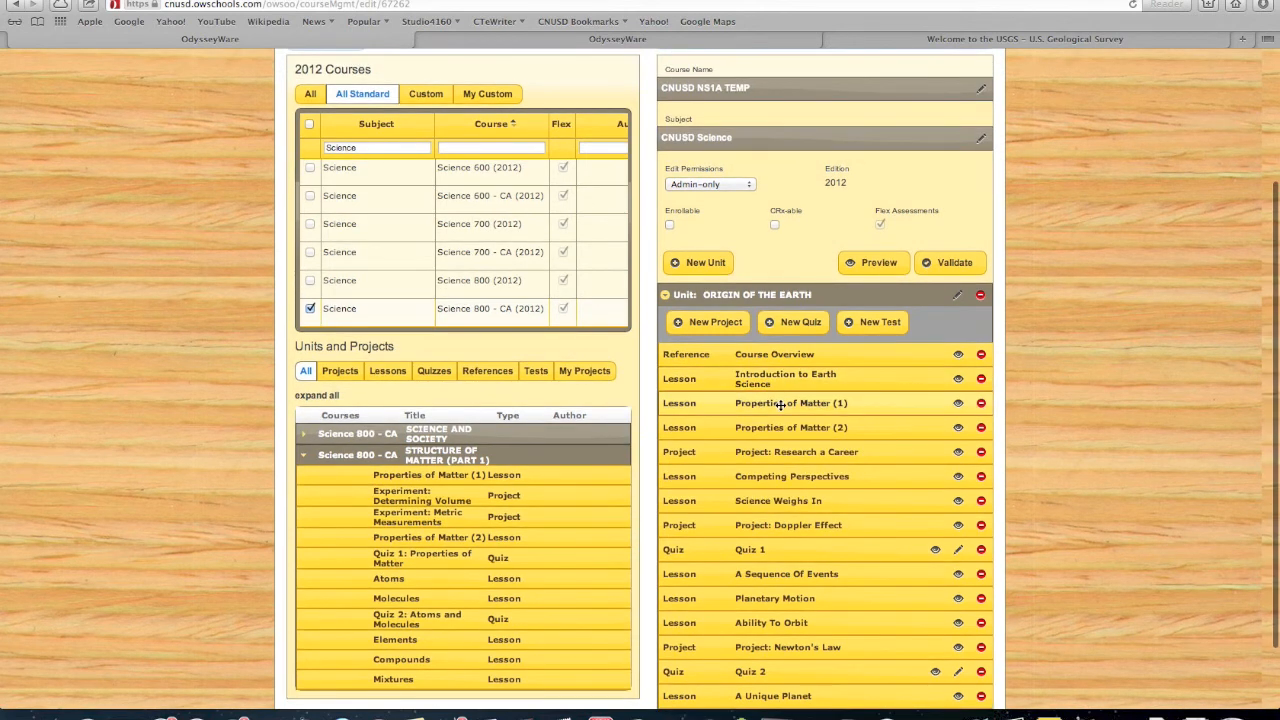
{"action": "scroll", "coordinate": [771, 384], "scroll_direction": "down", "scroll_amount": 1}
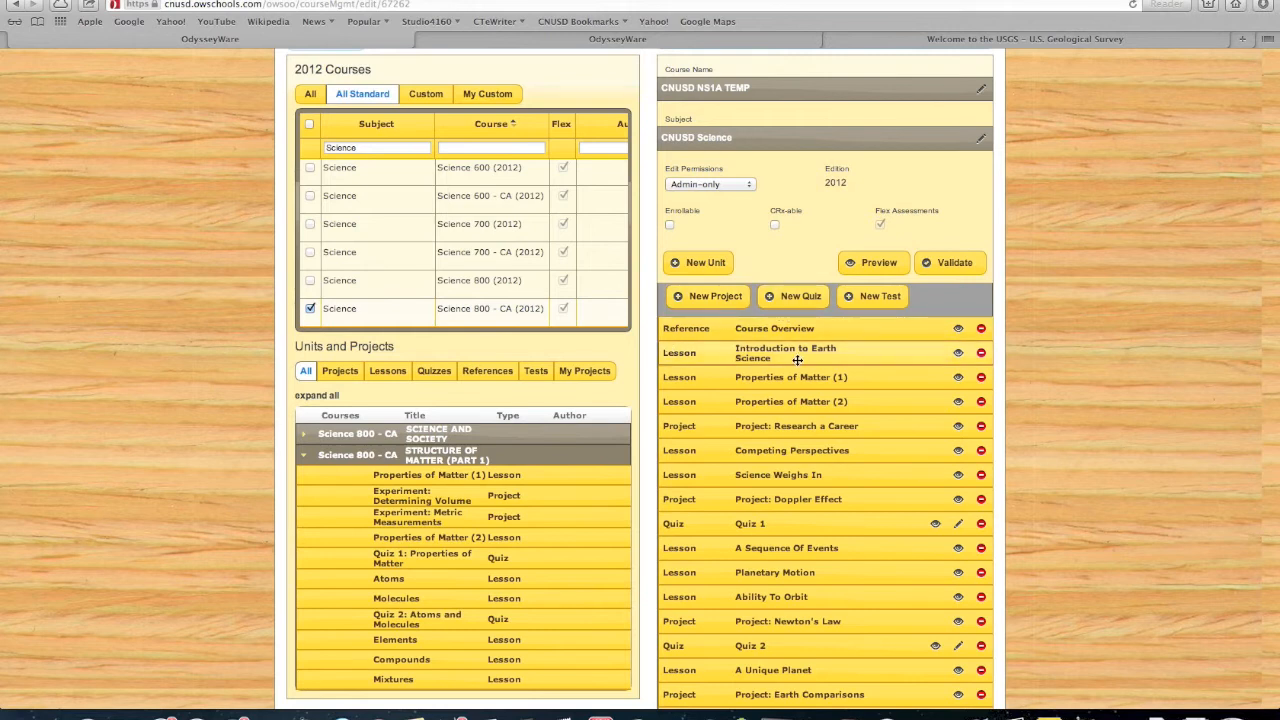
{"action": "scroll", "coordinate": [803, 361], "scroll_direction": "up", "scroll_amount": 2}
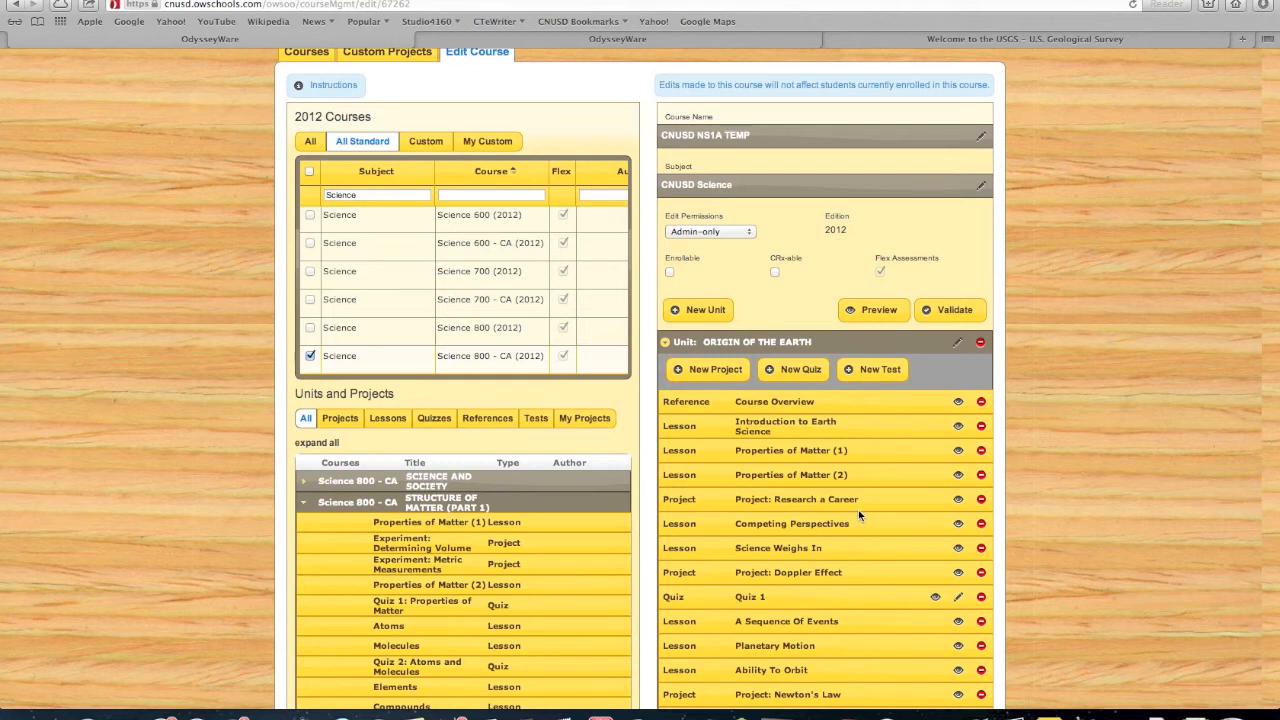
{"action": "scroll", "coordinate": [1054, 478], "scroll_direction": "down", "scroll_amount": 5}
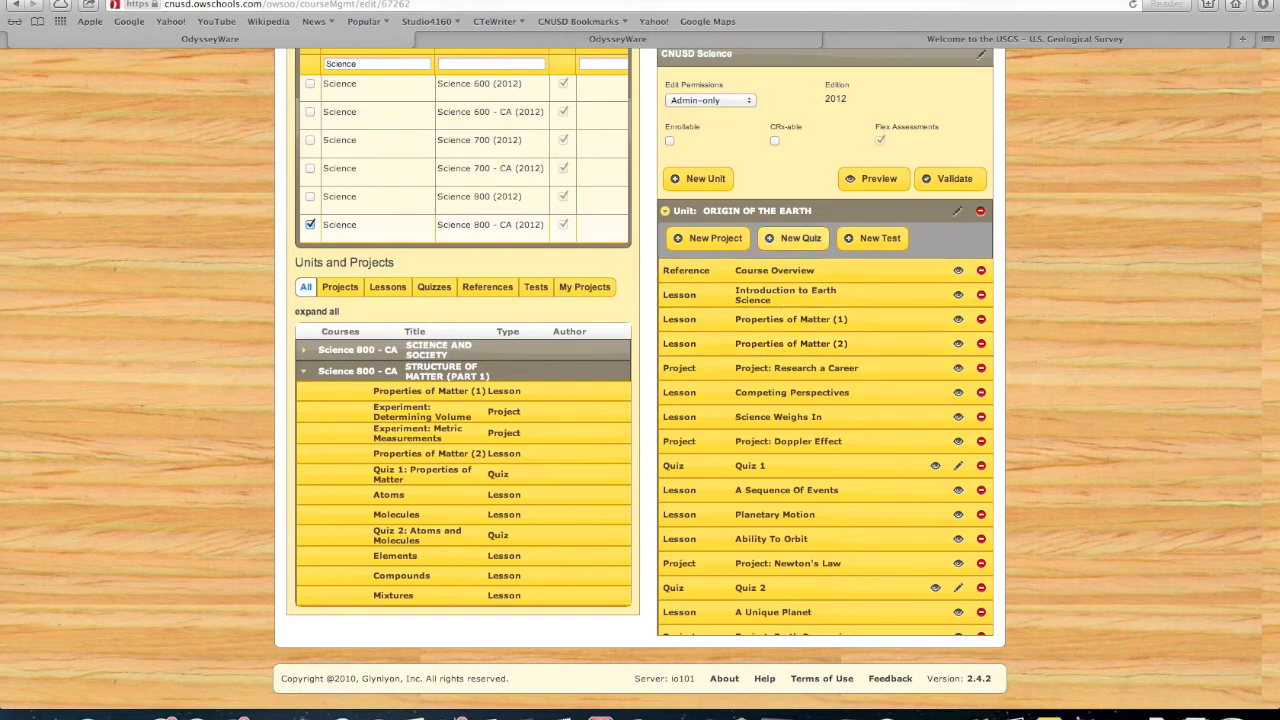
{"action": "left_click", "coordinate": [801, 241]}
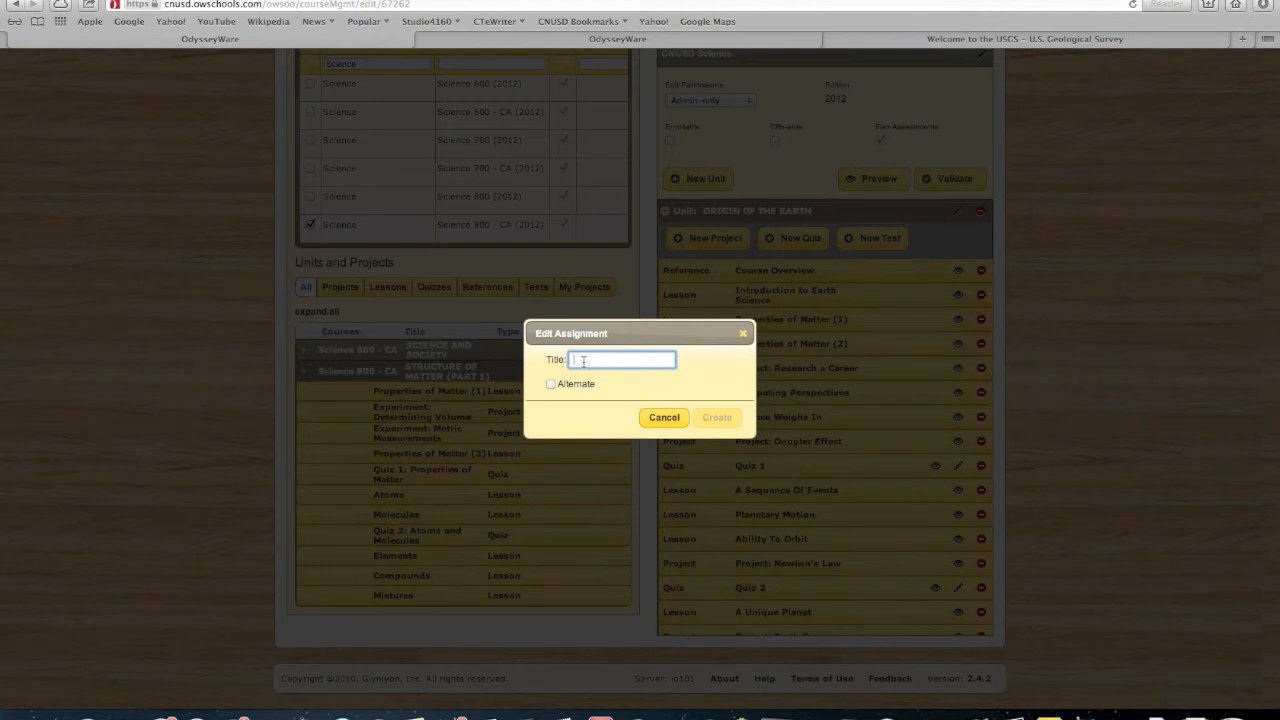
{"action": "type", "text": "Proper"}
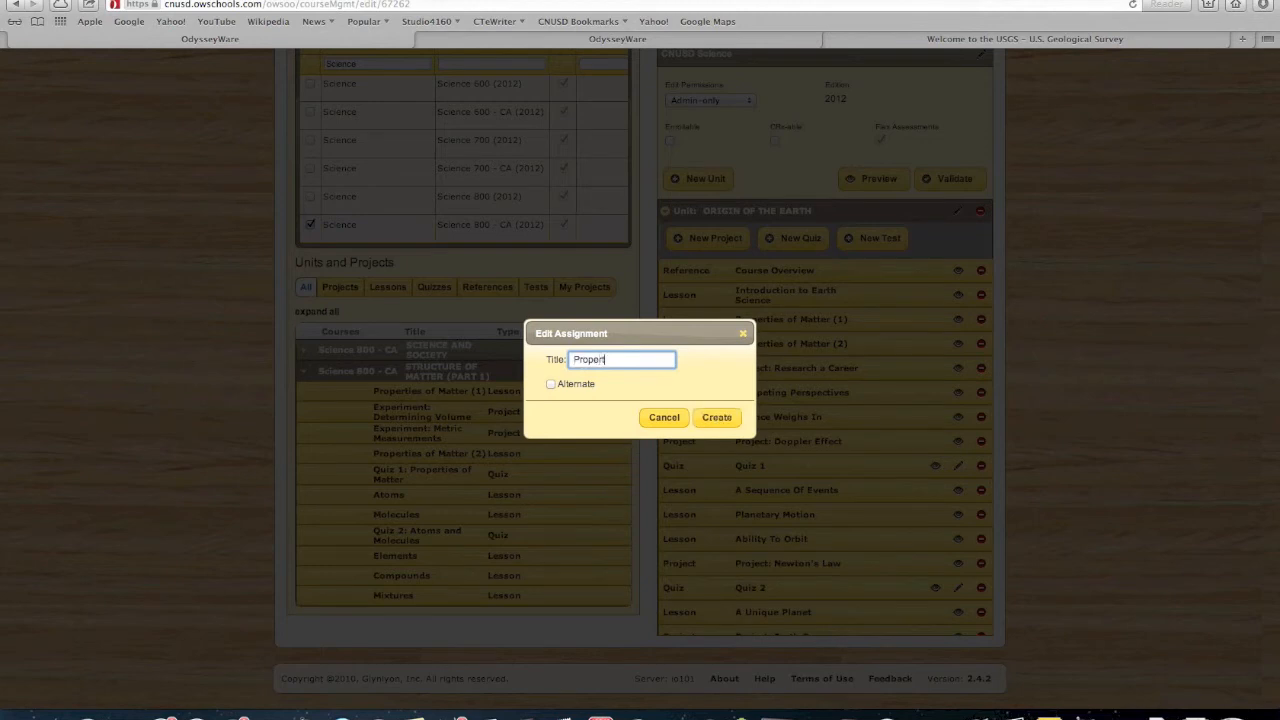
{"action": "type", "text": "ties of Ma"}
{"action": "type", "text": "tter and Intro"}
{"action": "type", "text": " Quiz"}
{"action": "left_click", "coordinate": [717, 419]}
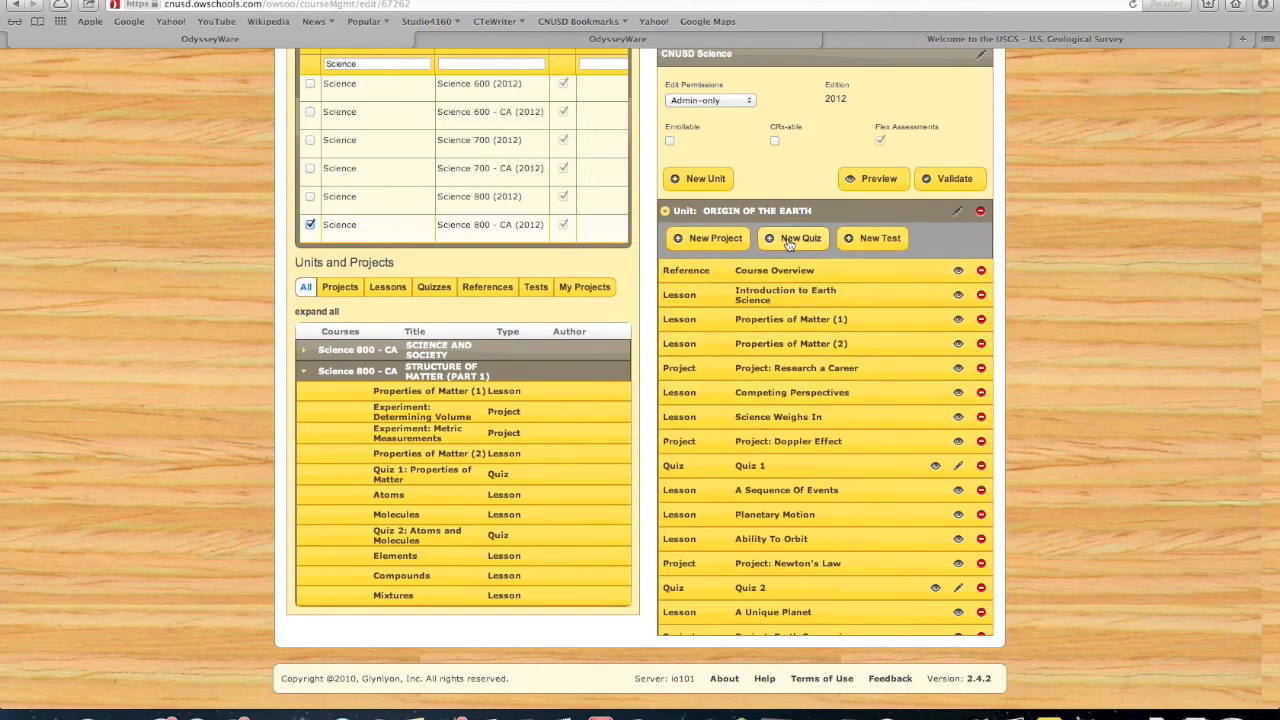
Step: Move the Properties of Matter and Intro Quiz from the end of the unit to directly after the Properties of Matter (2) lesson
{"action": "scroll", "coordinate": [816, 401], "scroll_direction": "down", "scroll_amount": 5}
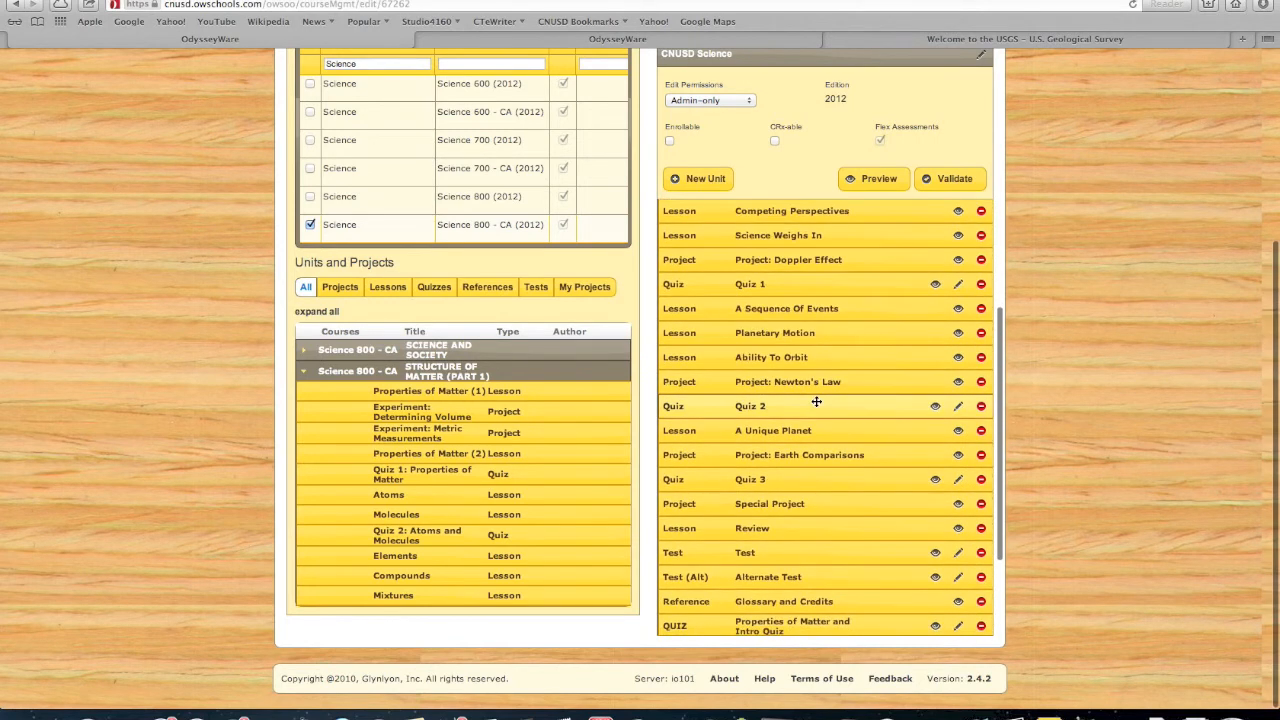
{"action": "scroll", "coordinate": [816, 401], "scroll_direction": "down", "scroll_amount": 2}
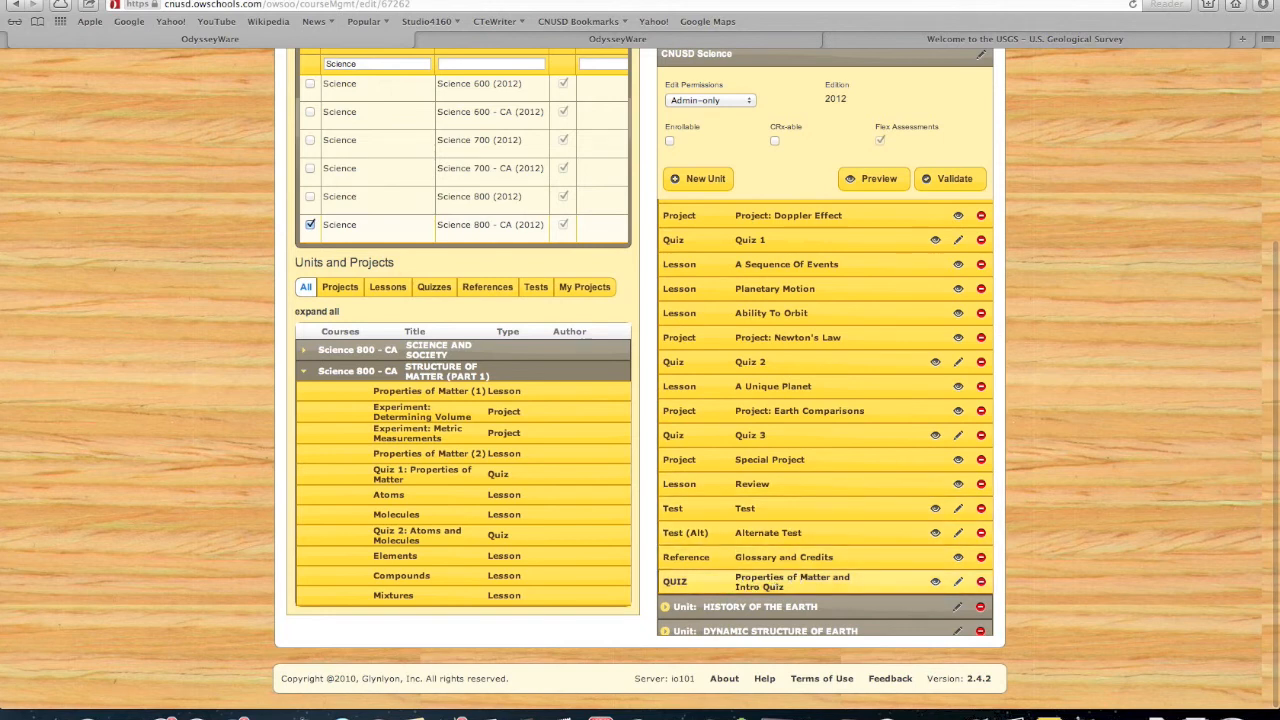
{"action": "left_click_drag", "start_coordinate": [766, 581], "coordinate": [768, 369]}
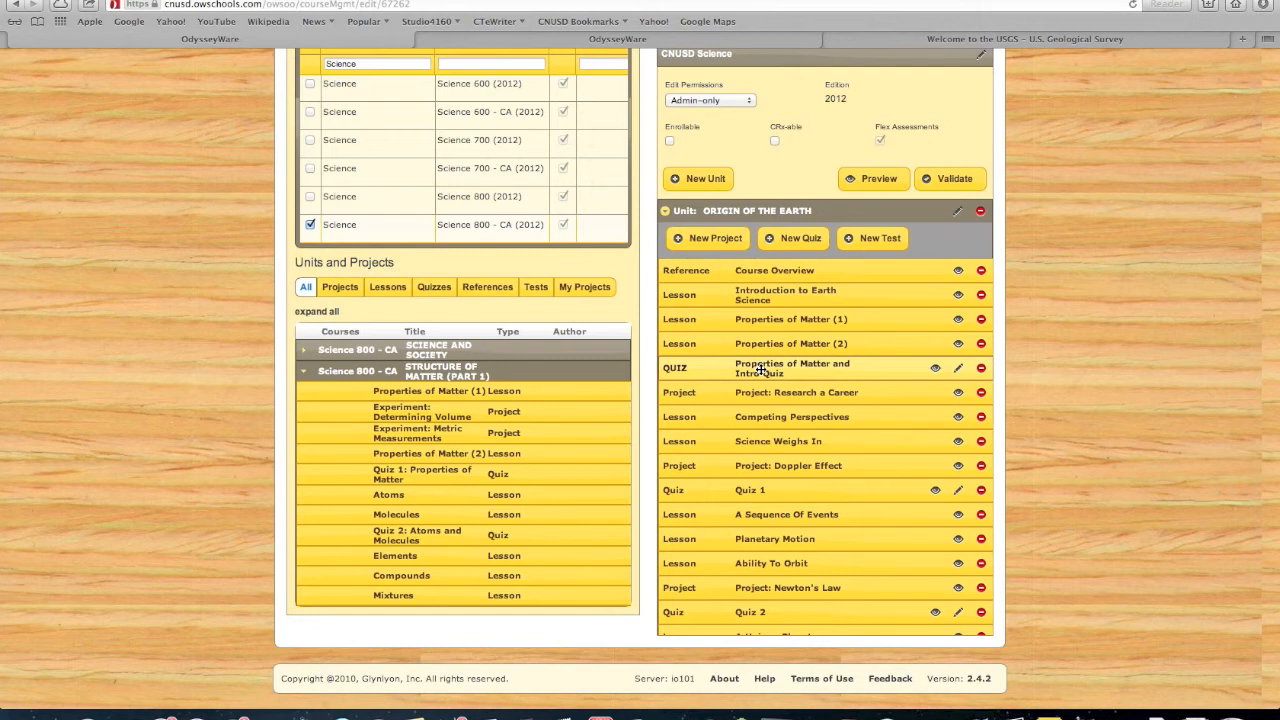
Step: Preview the Properties of Matter and Intro Quiz, review all its questions, and close the preview
{"action": "left_click", "coordinate": [935, 370]}
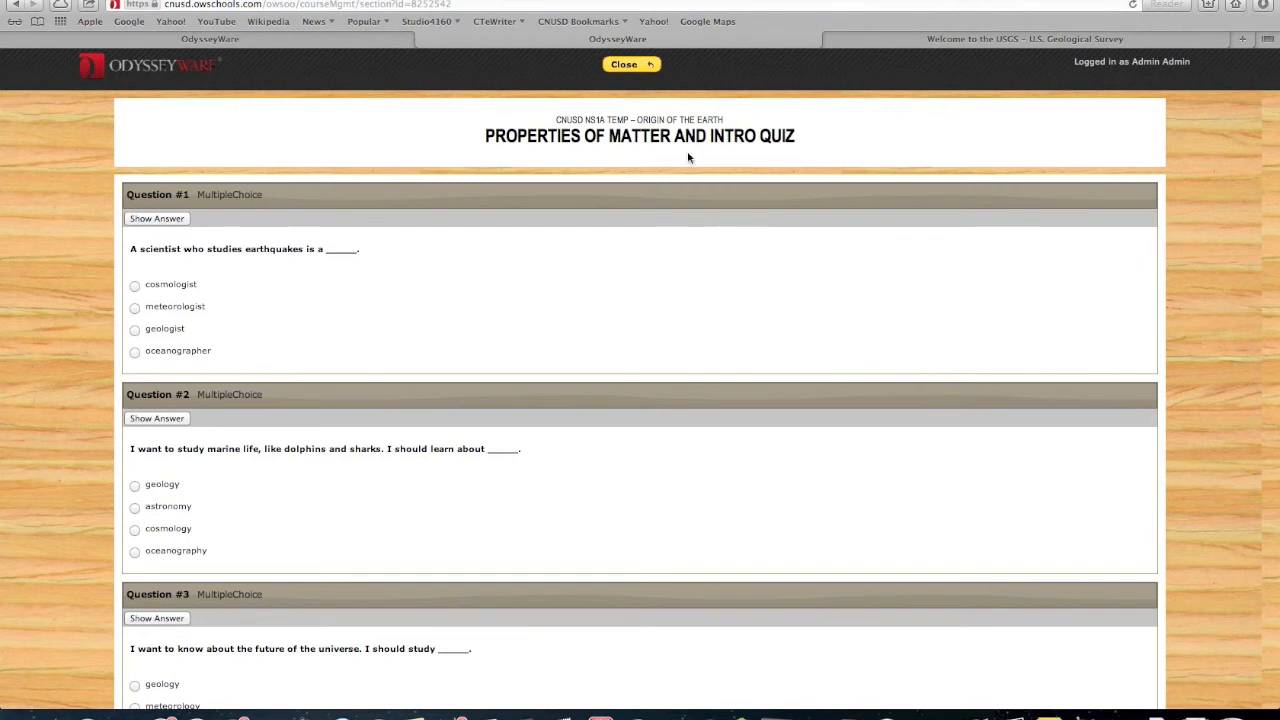
{"action": "scroll", "coordinate": [486, 322], "scroll_direction": "down", "scroll_amount": 10}
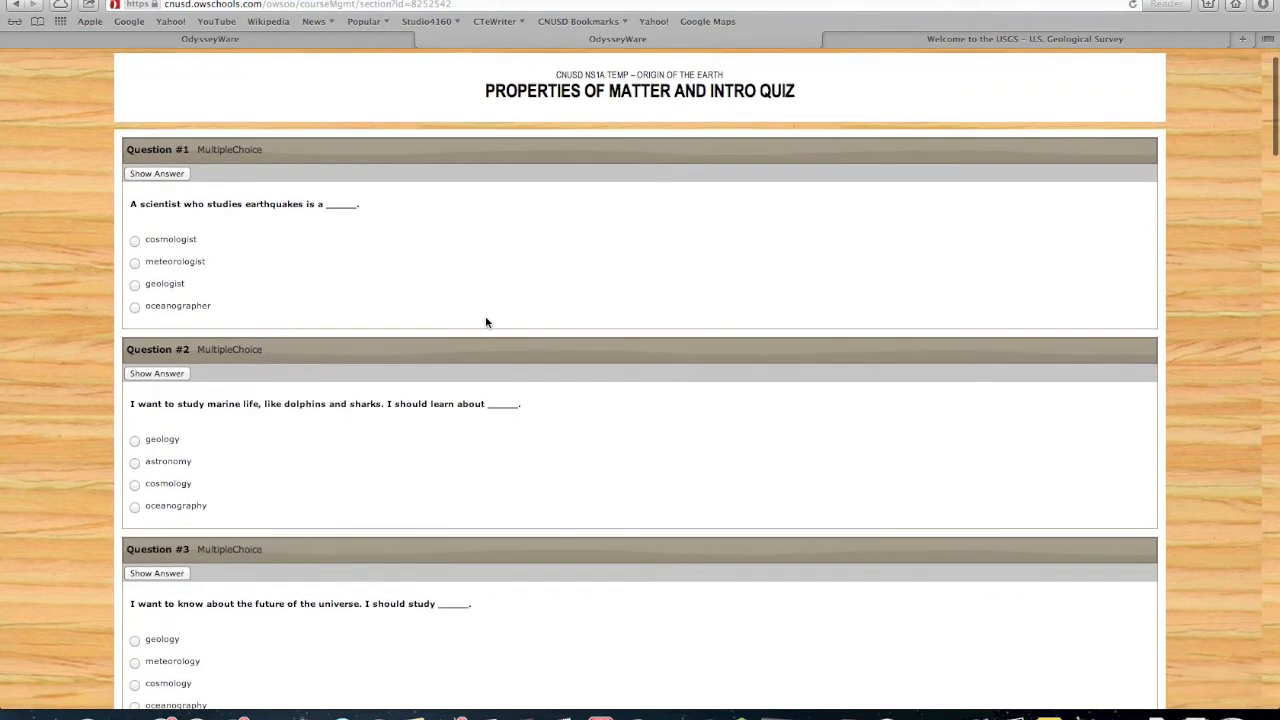
{"action": "scroll", "coordinate": [486, 322], "scroll_direction": "down", "scroll_amount": 9}
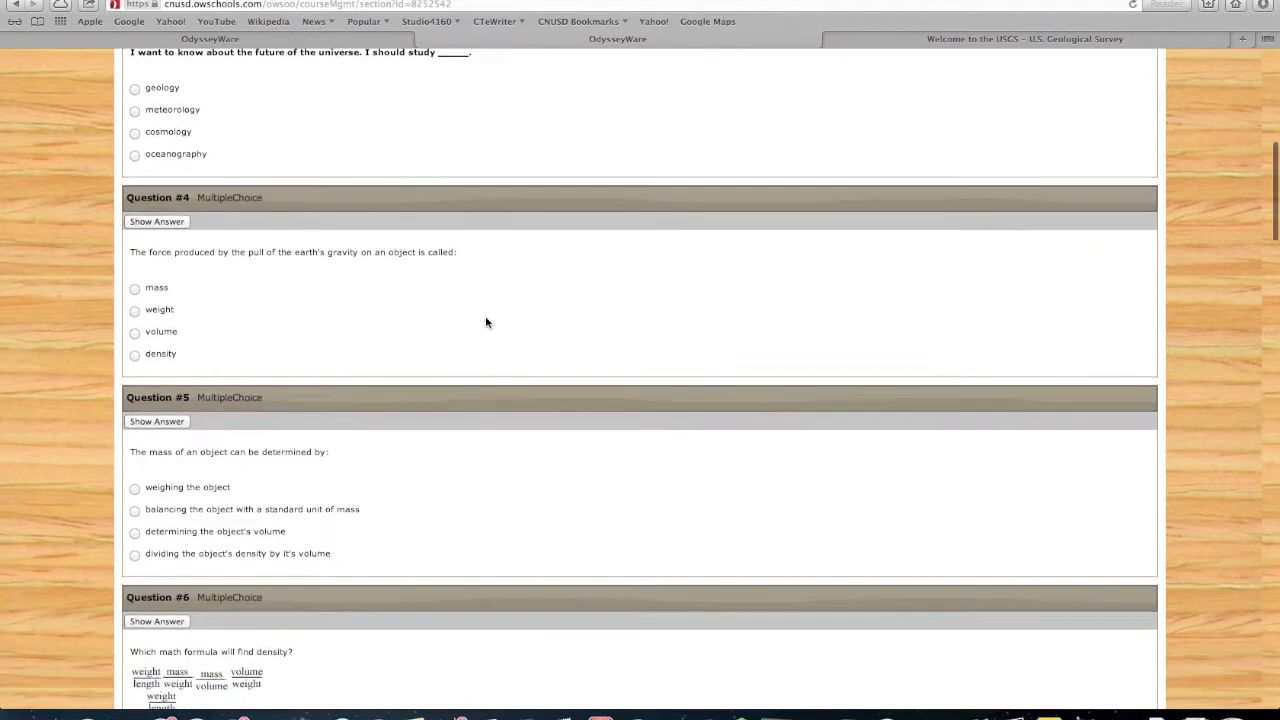
{"action": "scroll", "coordinate": [486, 322], "scroll_direction": "down", "scroll_amount": 9}
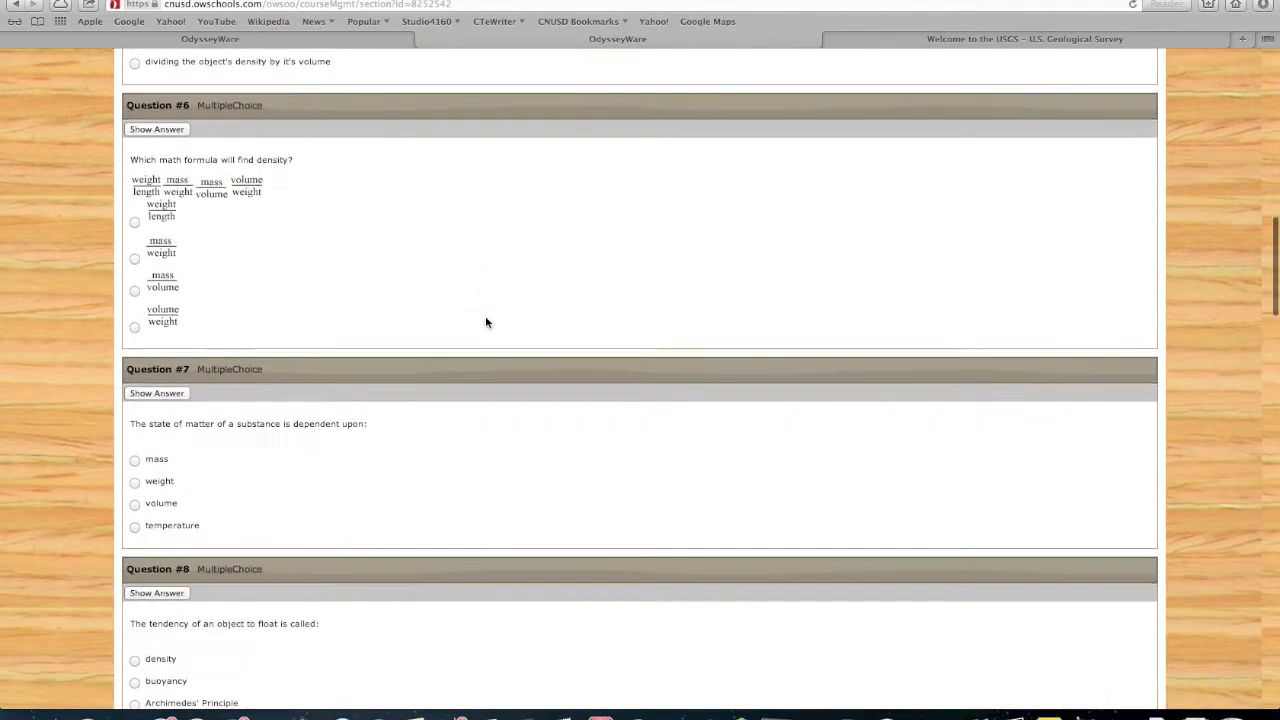
{"action": "scroll", "coordinate": [491, 319], "scroll_direction": "down", "scroll_amount": 11}
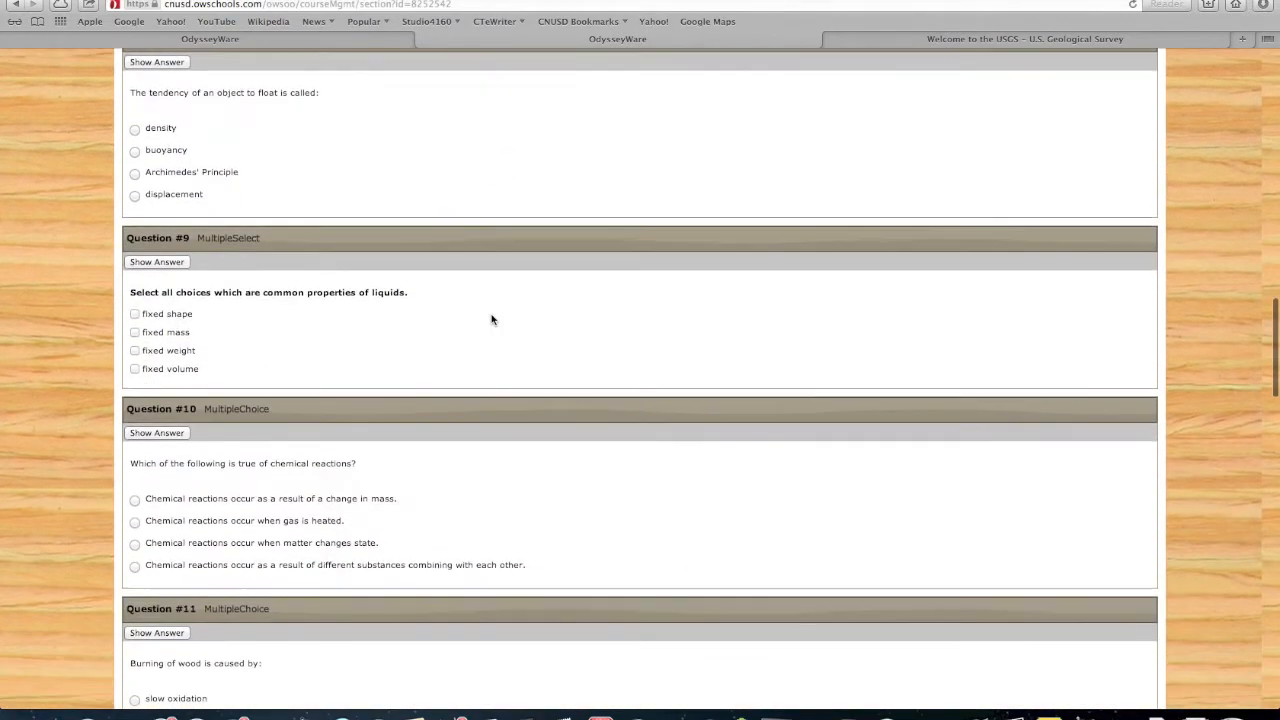
{"action": "scroll", "coordinate": [491, 319], "scroll_direction": "down", "scroll_amount": 10}
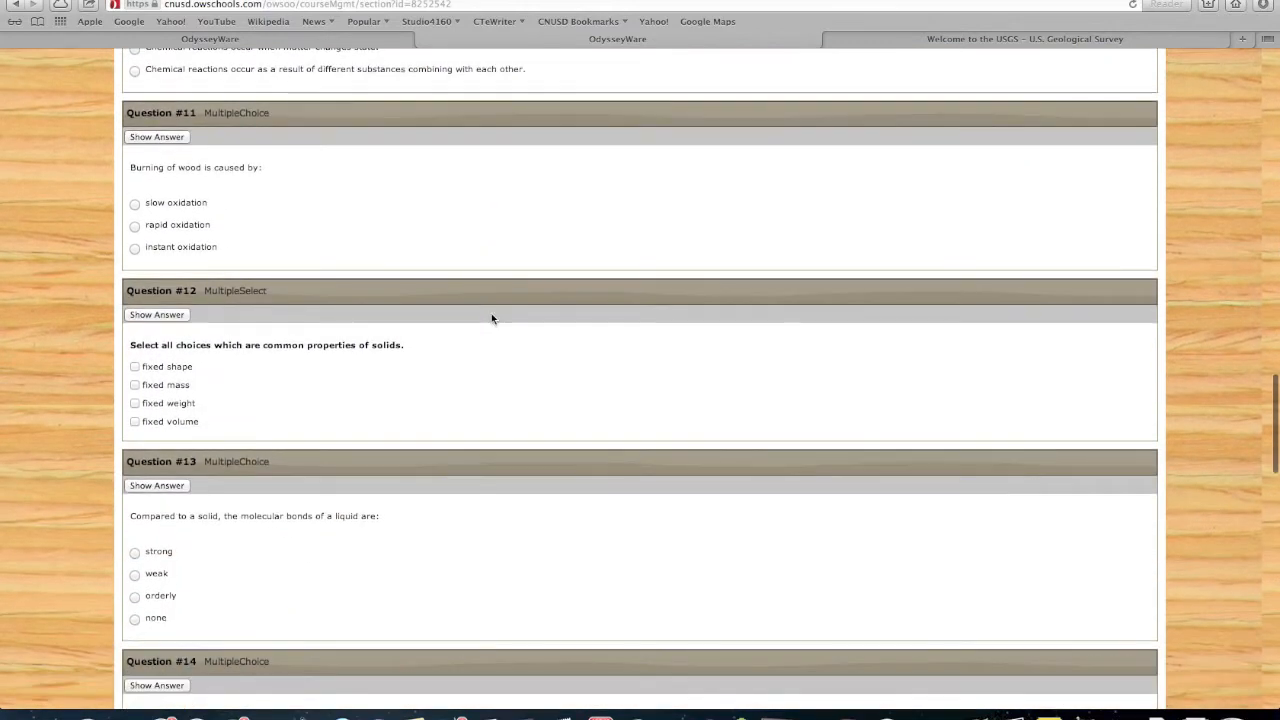
{"action": "scroll", "coordinate": [491, 319], "scroll_direction": "down", "scroll_amount": 9}
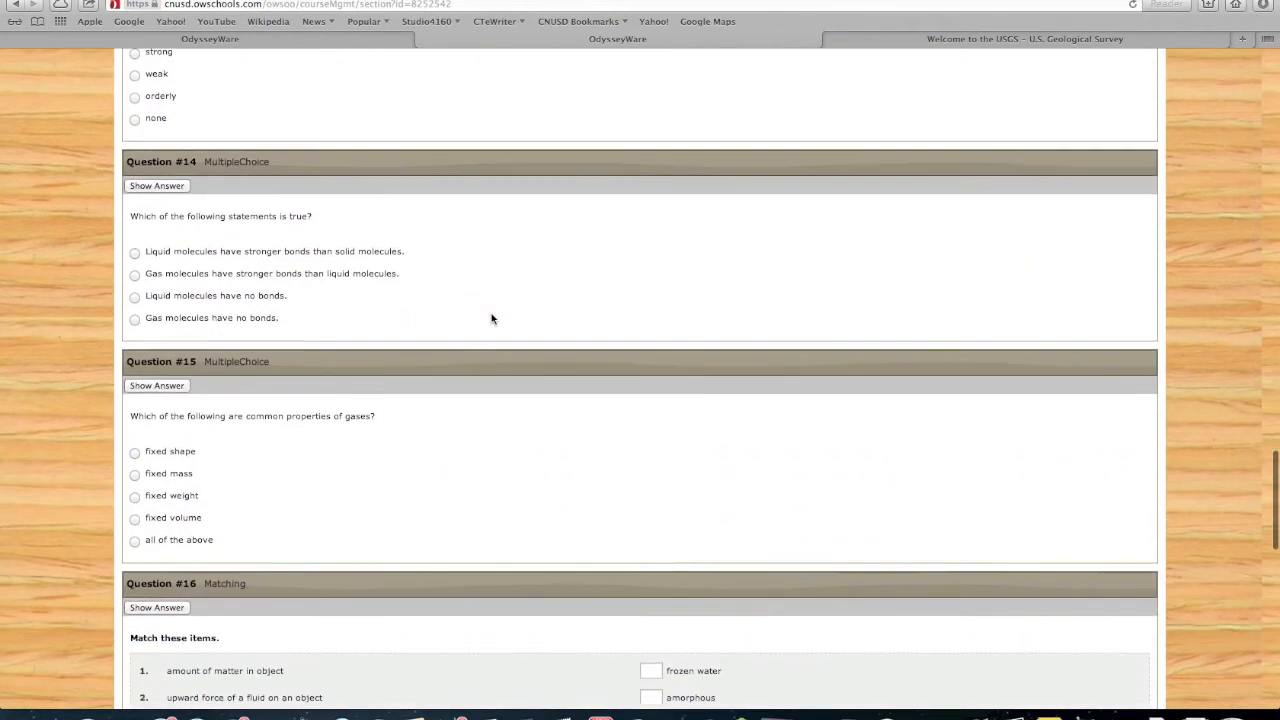
{"action": "scroll", "coordinate": [491, 319], "scroll_direction": "down", "scroll_amount": 12}
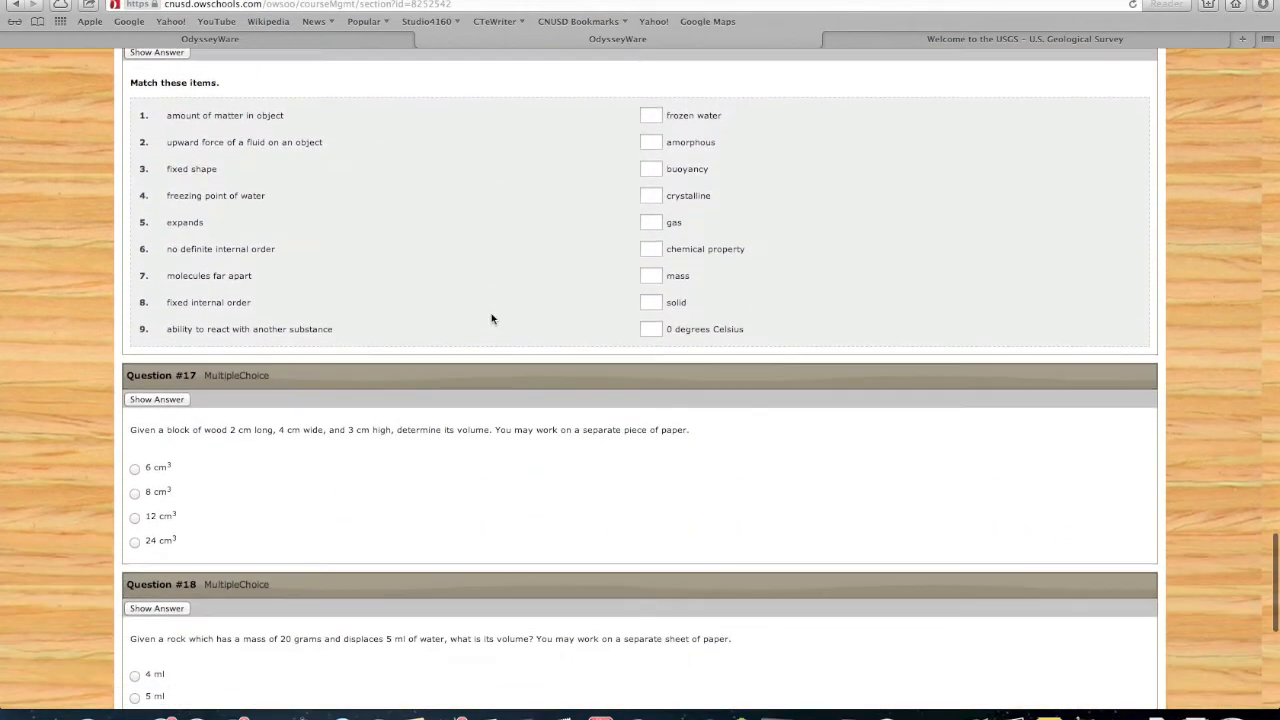
{"action": "scroll", "coordinate": [491, 319], "scroll_direction": "down", "scroll_amount": 1}
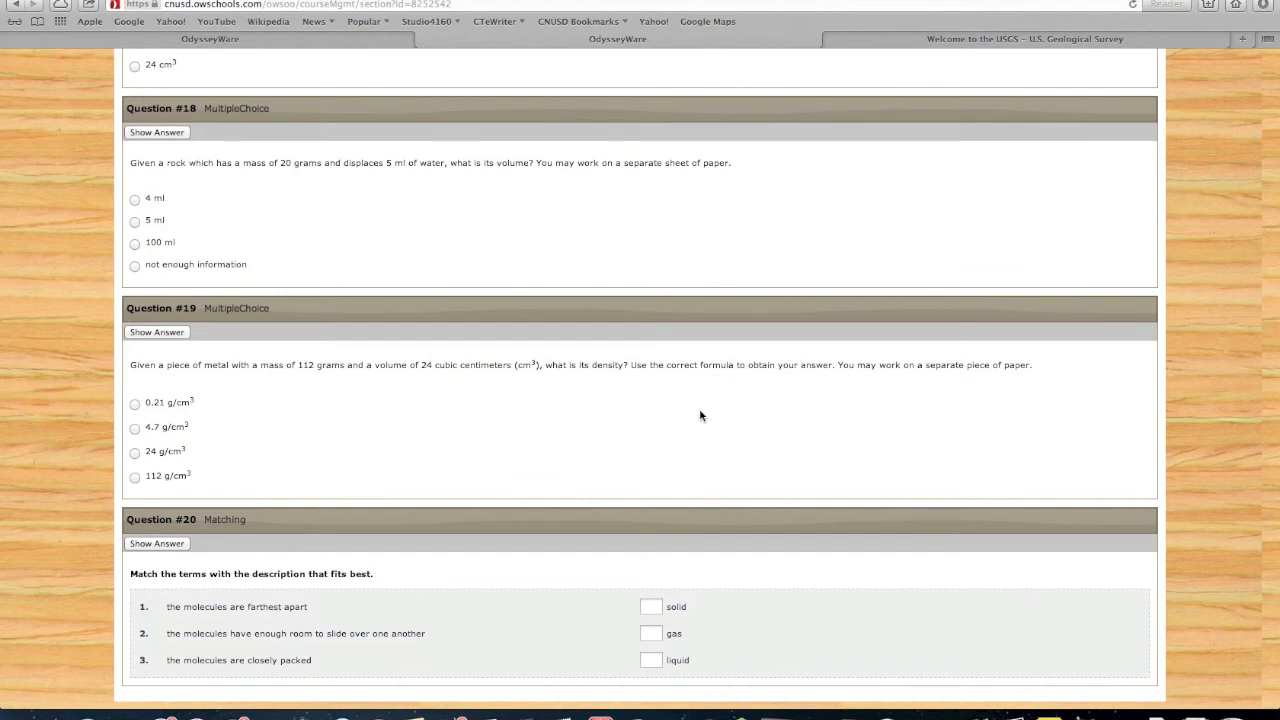
{"action": "scroll", "coordinate": [700, 416], "scroll_direction": "up", "scroll_amount": 20}
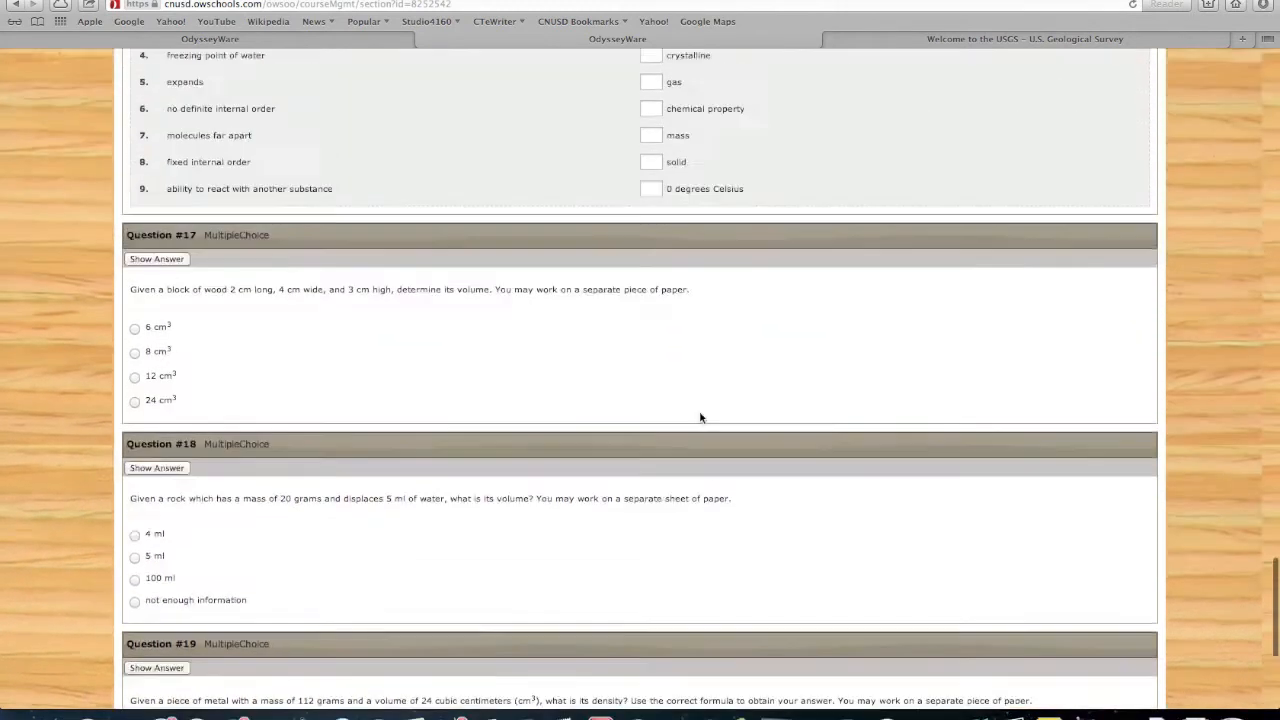
{"action": "scroll", "coordinate": [700, 418], "scroll_direction": "up", "scroll_amount": 20}
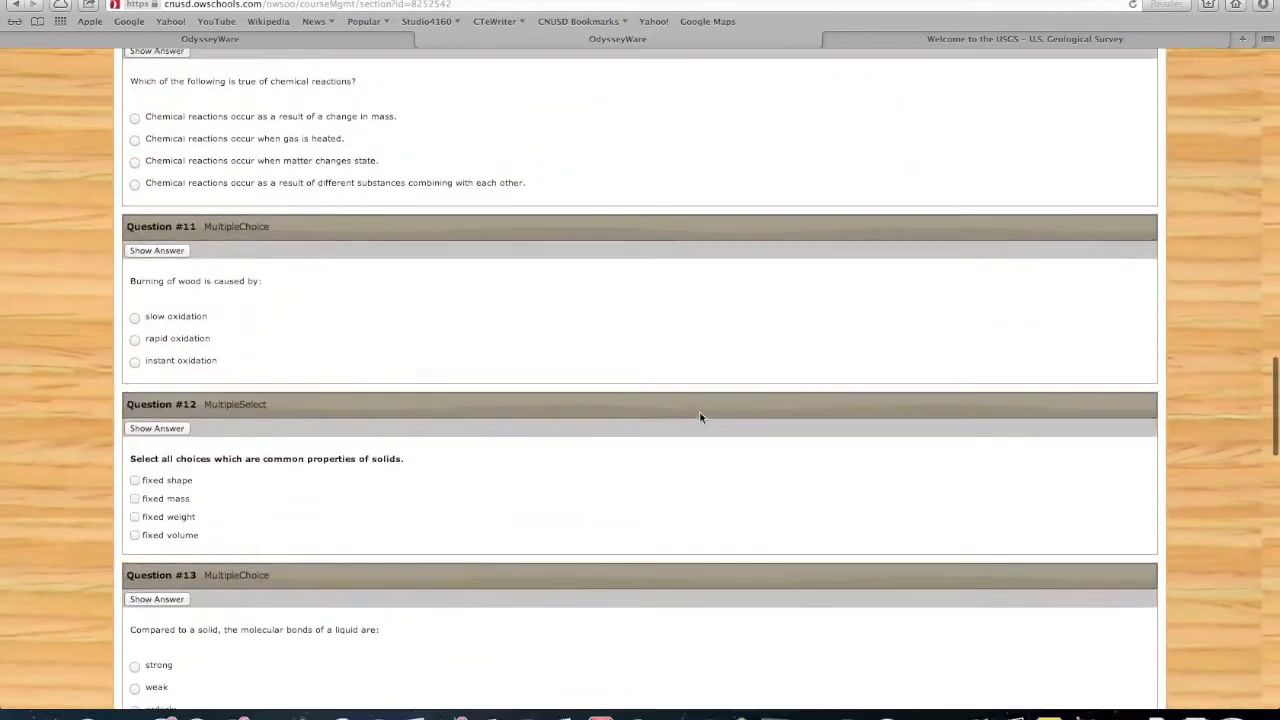
{"action": "scroll", "coordinate": [700, 418], "scroll_direction": "up", "scroll_amount": 20}
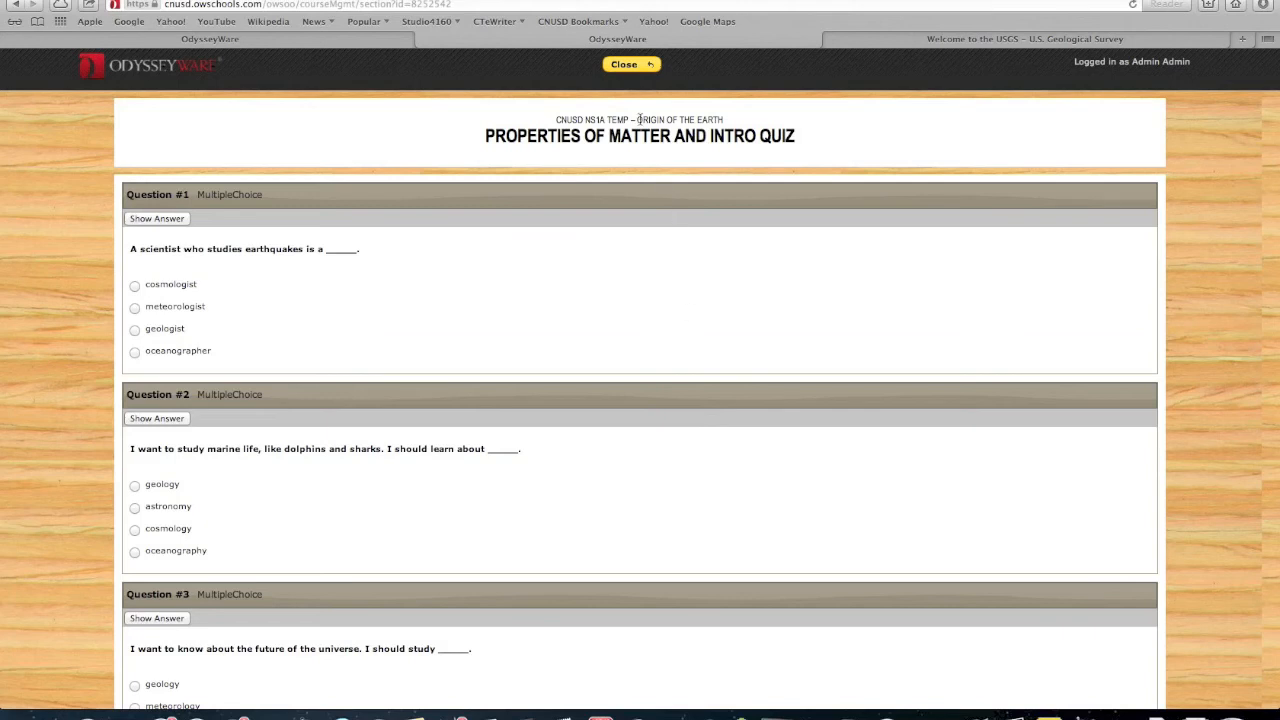
{"action": "left_click", "coordinate": [645, 68]}
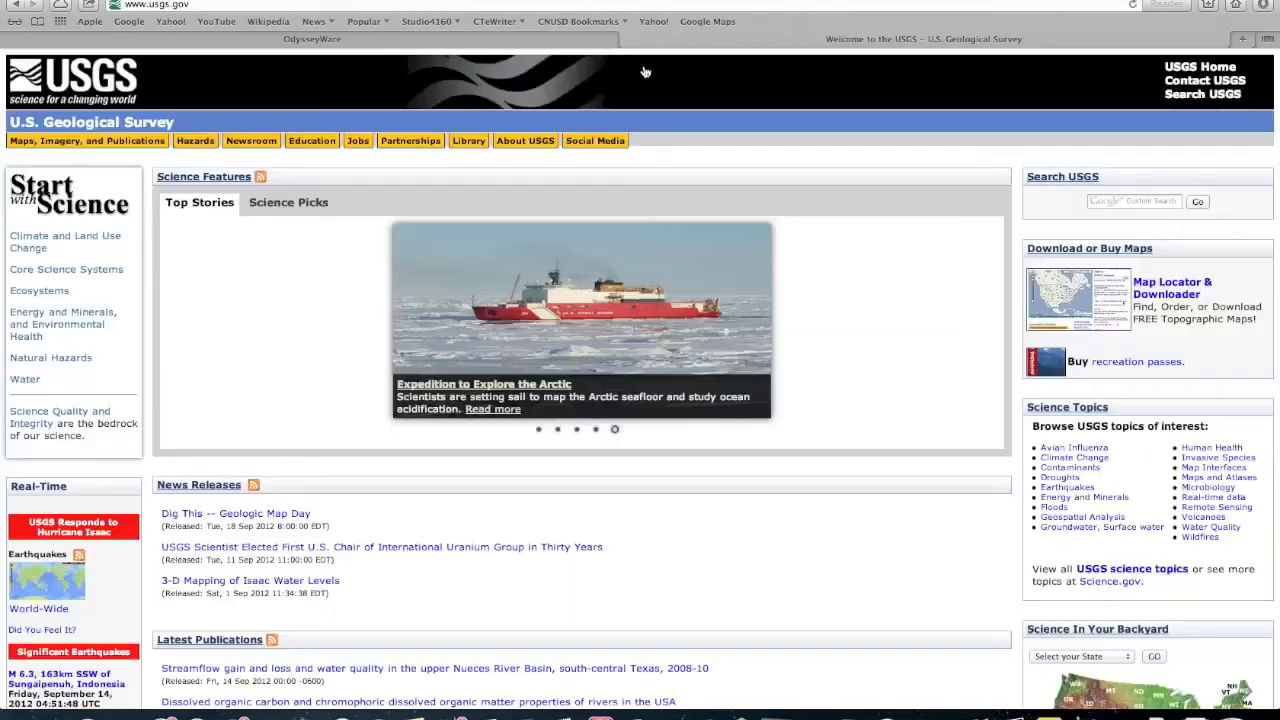
Step: Switch back to the OdysseyWare course editor and view the title settings of the Properties of Matter and Intro Quiz without changing them
{"action": "left_click", "coordinate": [320, 39]}
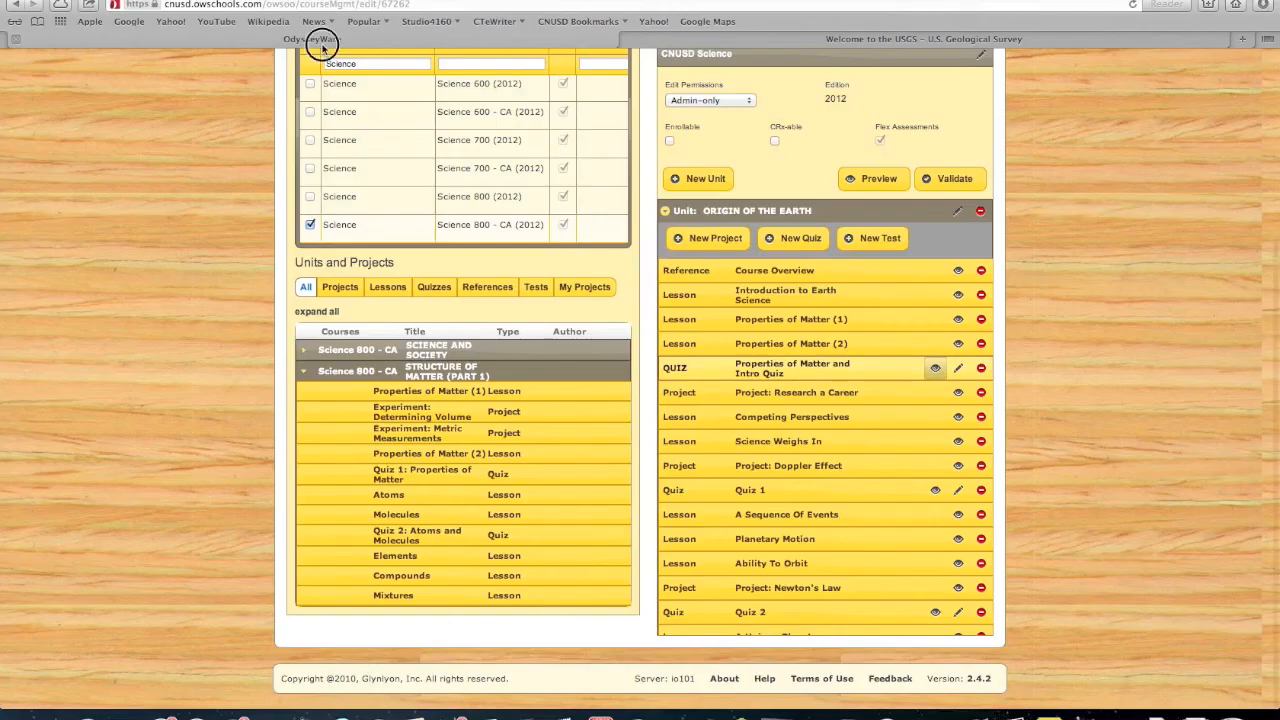
{"action": "scroll", "coordinate": [1088, 383], "scroll_direction": "up", "scroll_amount": 2}
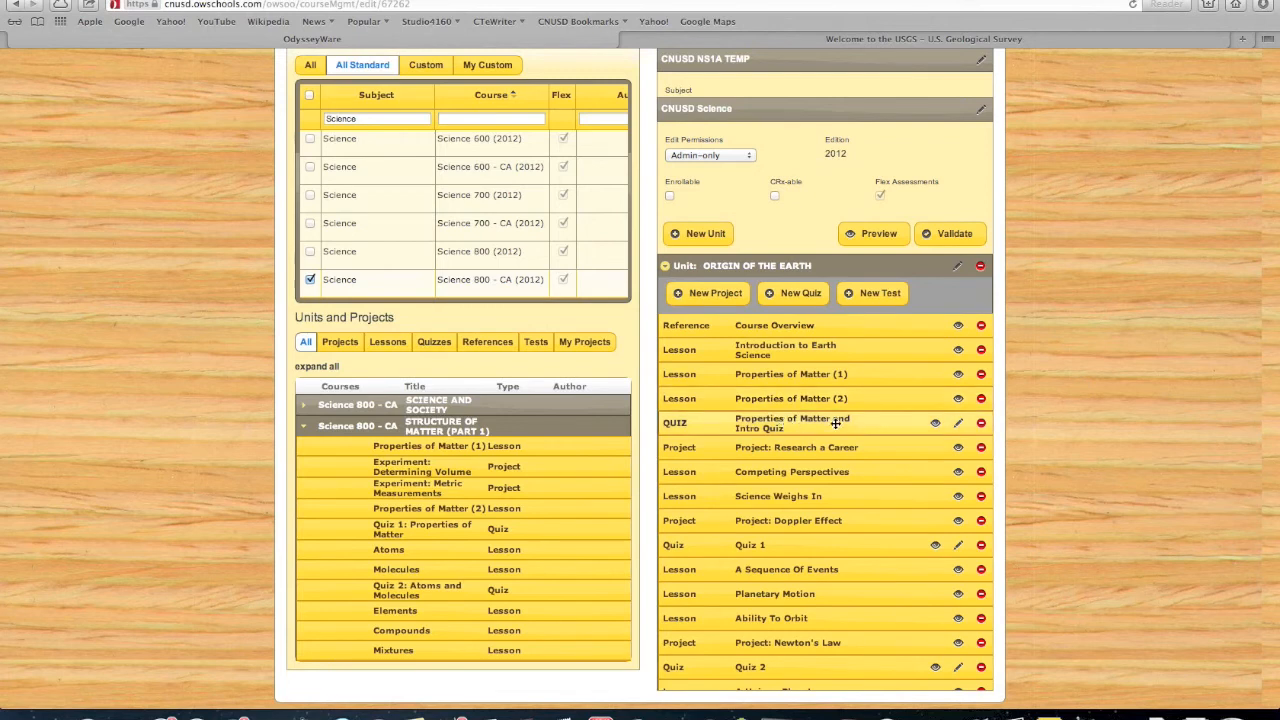
{"action": "left_click", "coordinate": [960, 427]}
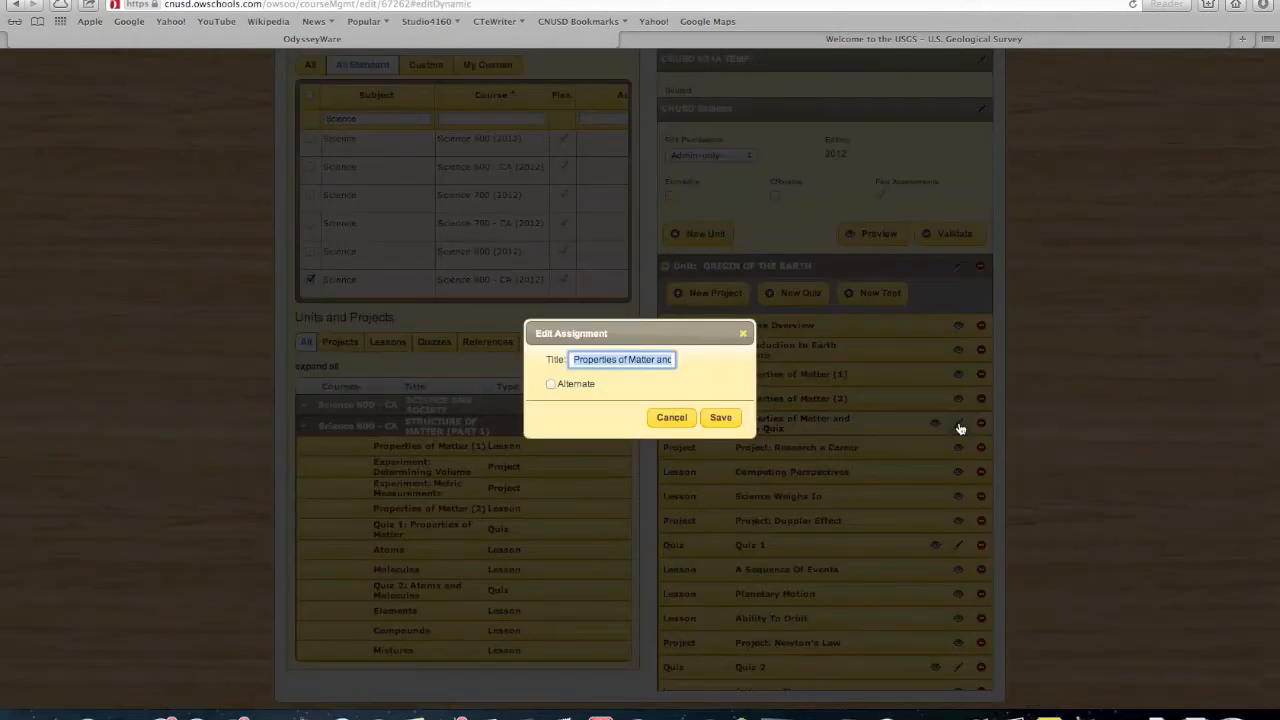
{"action": "left_click", "coordinate": [671, 418]}
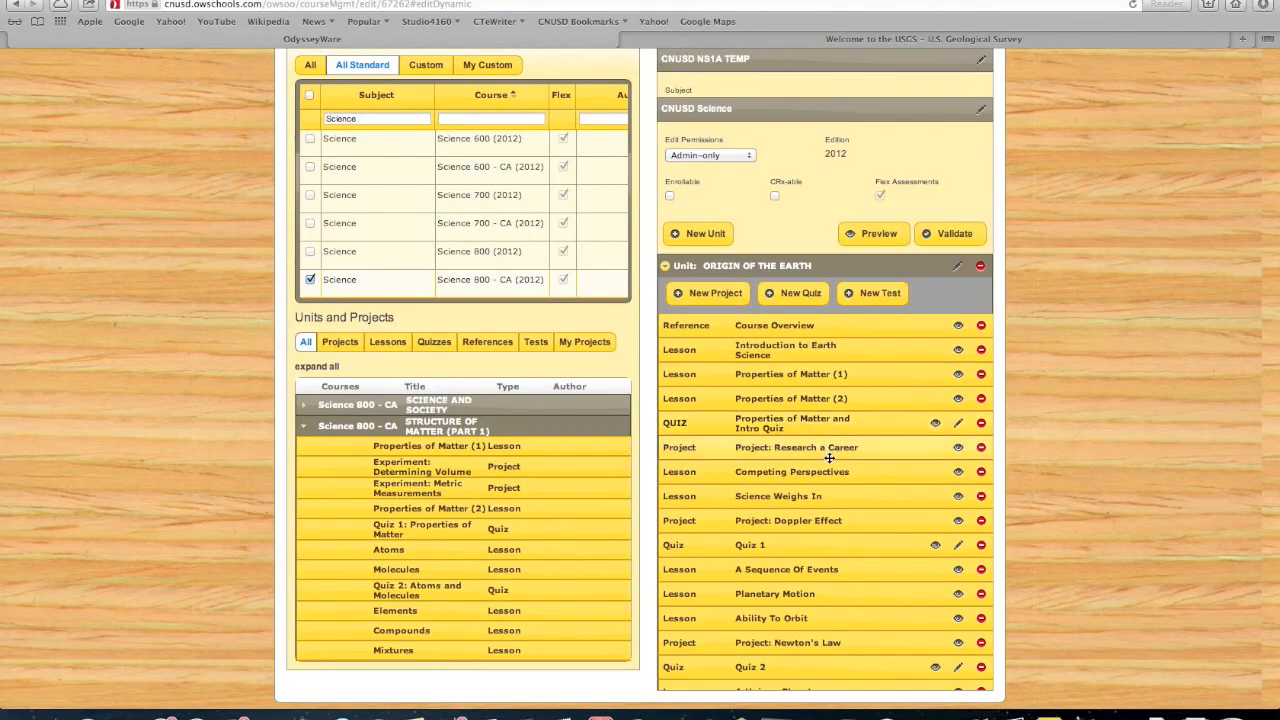
Step: Rename the Quiz 1 assignment that follows Project: Doppler Effect as Quiz 2
{"action": "left_click", "coordinate": [959, 546]}
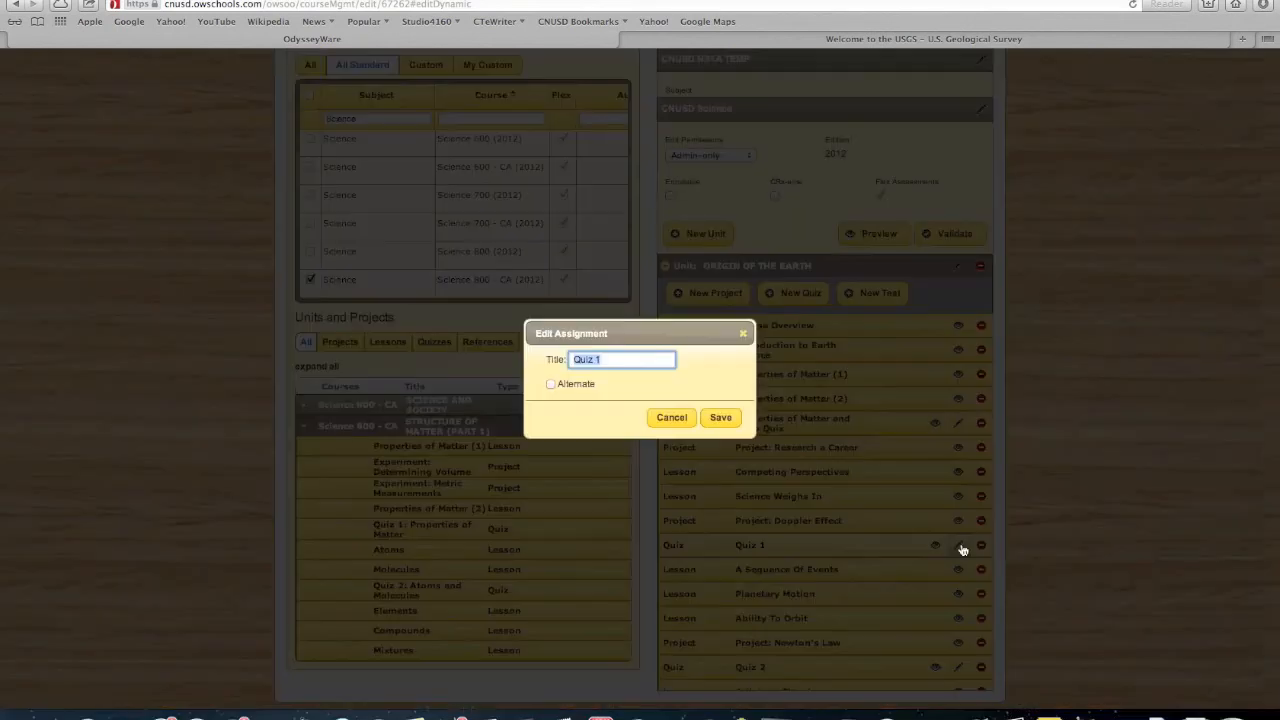
{"action": "key", "text": "Right"}
{"action": "key", "text": "BackSpace"}
{"action": "left_click", "coordinate": [719, 418]}
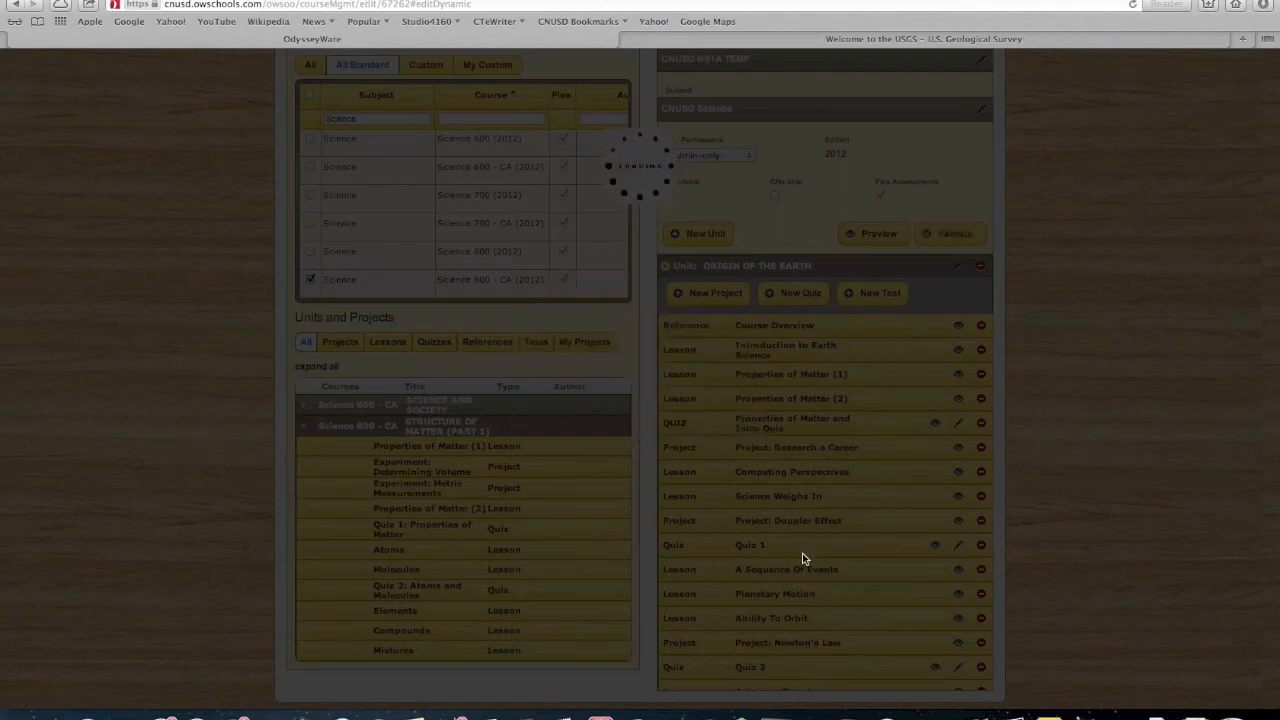
Step: Look through the ORIGIN OF THE EARTH assignments and existing tests, and view the new test options without creating a test
{"action": "scroll", "coordinate": [845, 549], "scroll_direction": "down", "scroll_amount": 5}
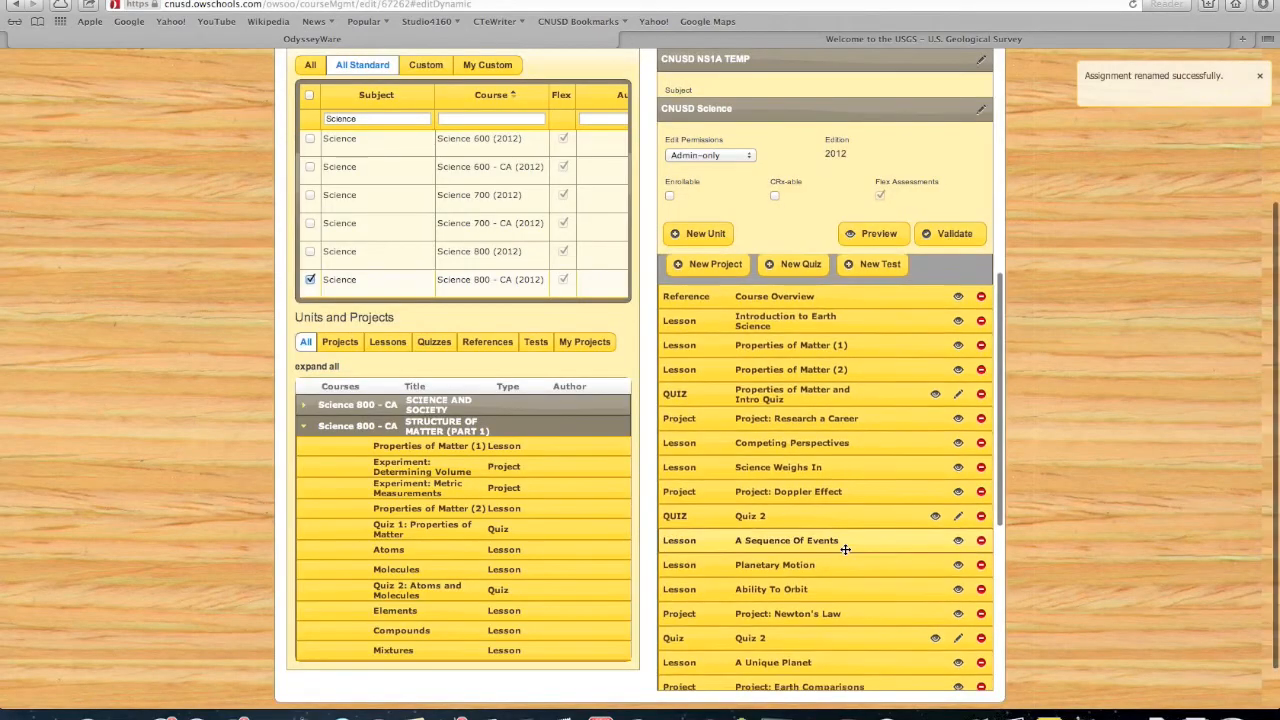
{"action": "scroll", "coordinate": [845, 549], "scroll_direction": "down", "scroll_amount": 2}
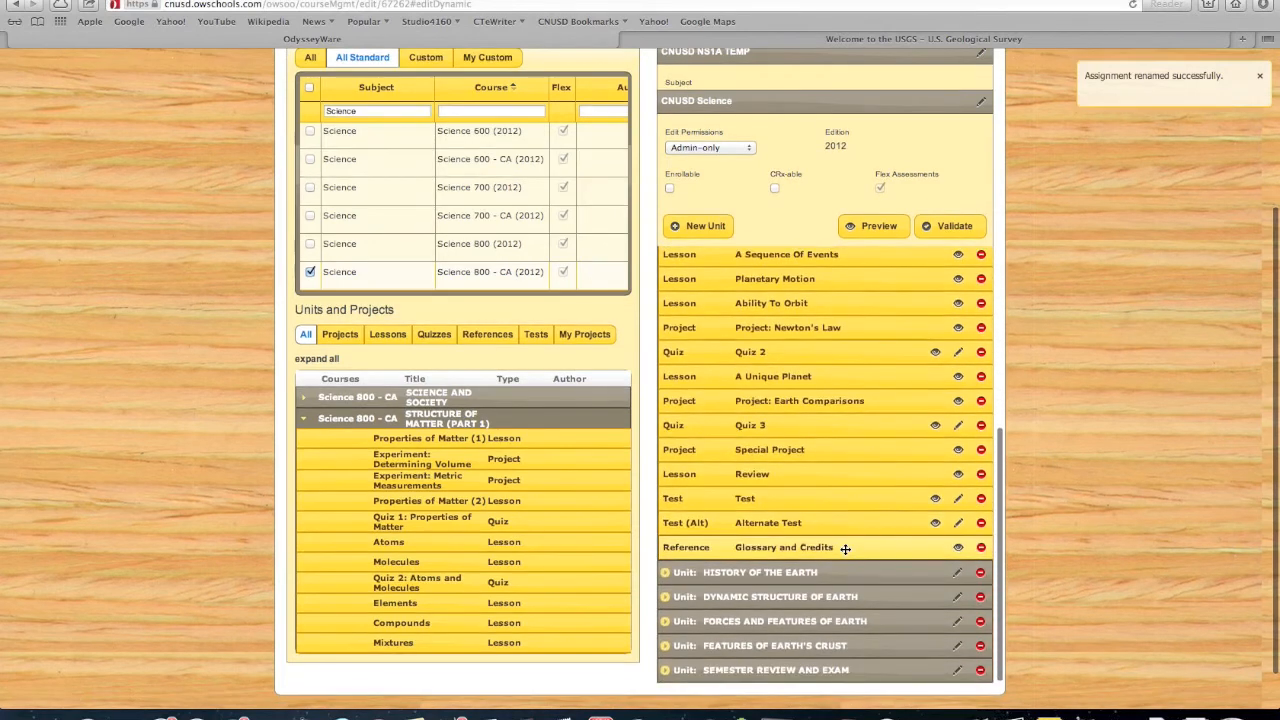
{"action": "scroll", "coordinate": [845, 549], "scroll_direction": "up", "scroll_amount": 2}
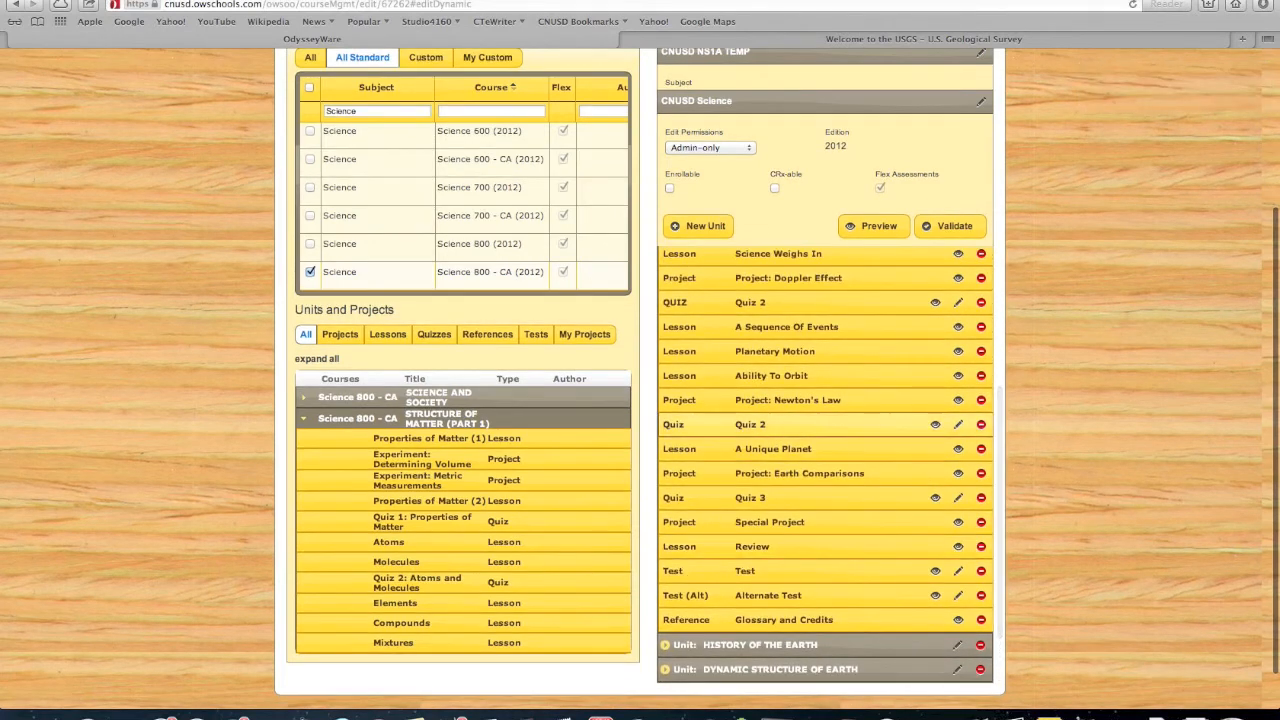
{"action": "scroll", "coordinate": [869, 319], "scroll_direction": "up", "scroll_amount": 4}
{"action": "scroll", "coordinate": [869, 319], "scroll_direction": "up", "scroll_amount": 2}
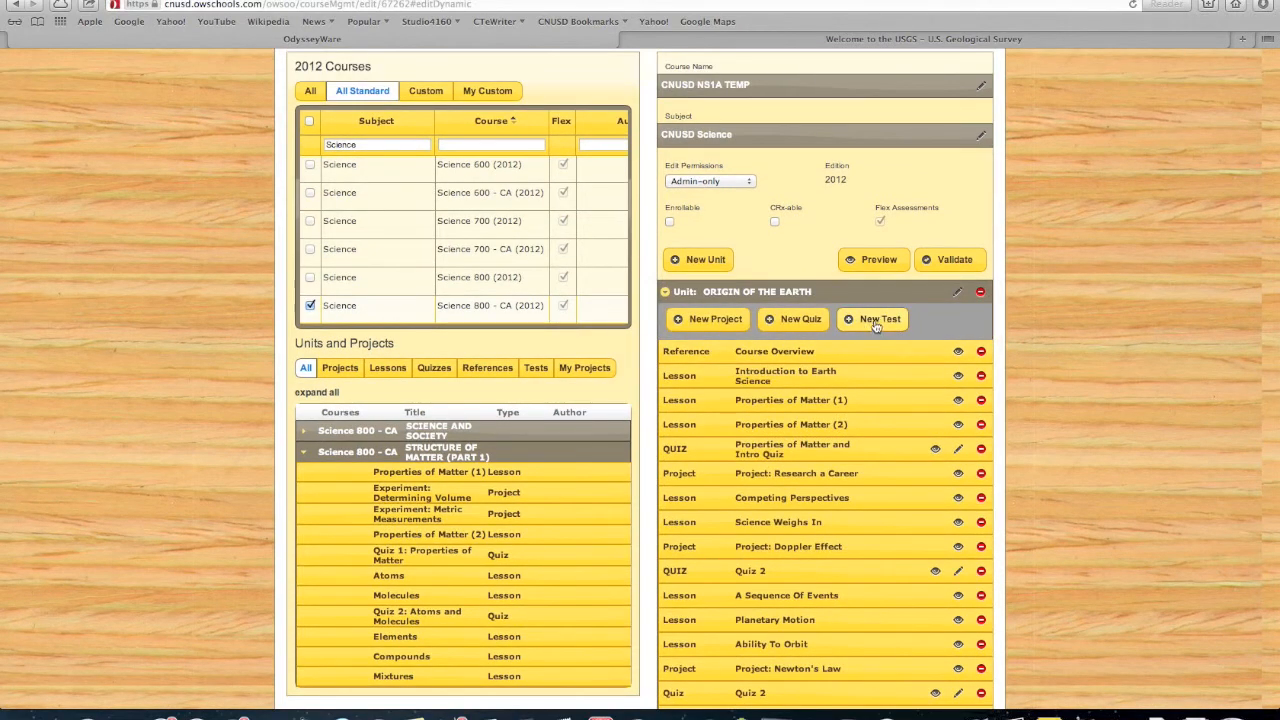
{"action": "left_click", "coordinate": [876, 322]}
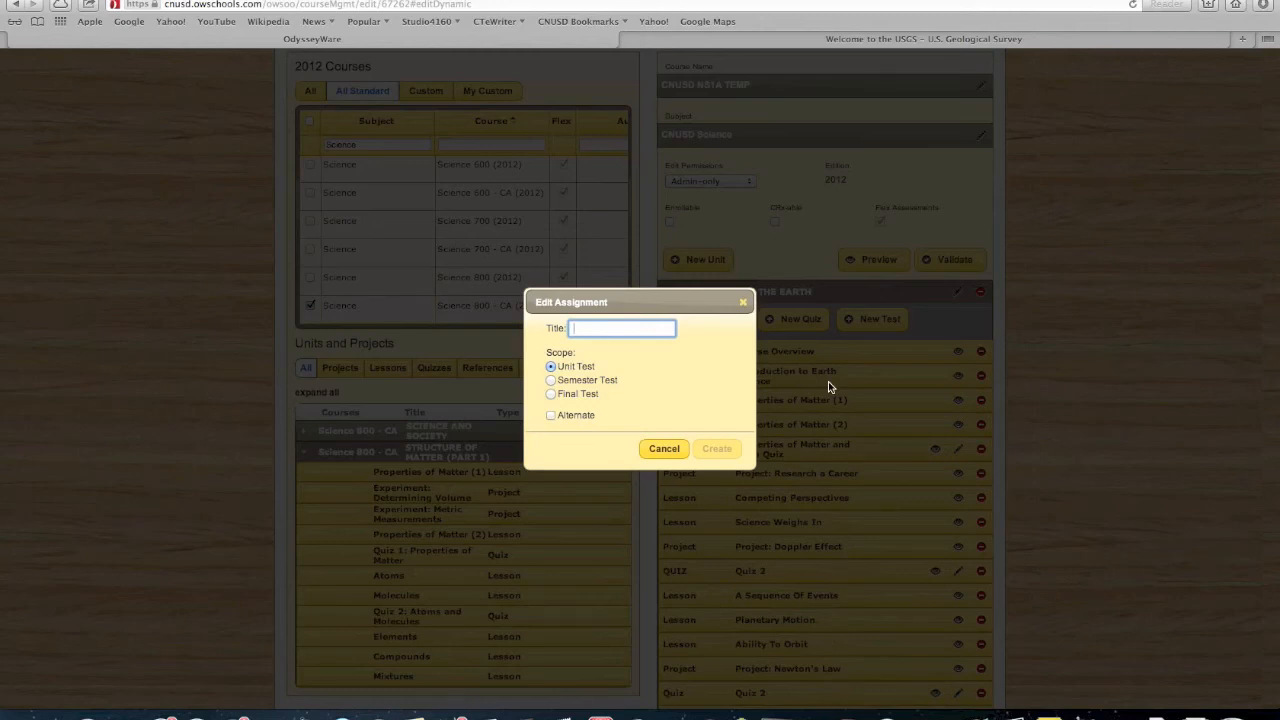
{"action": "left_click", "coordinate": [743, 303]}
{"action": "scroll", "coordinate": [888, 455], "scroll_direction": "down", "scroll_amount": 5}
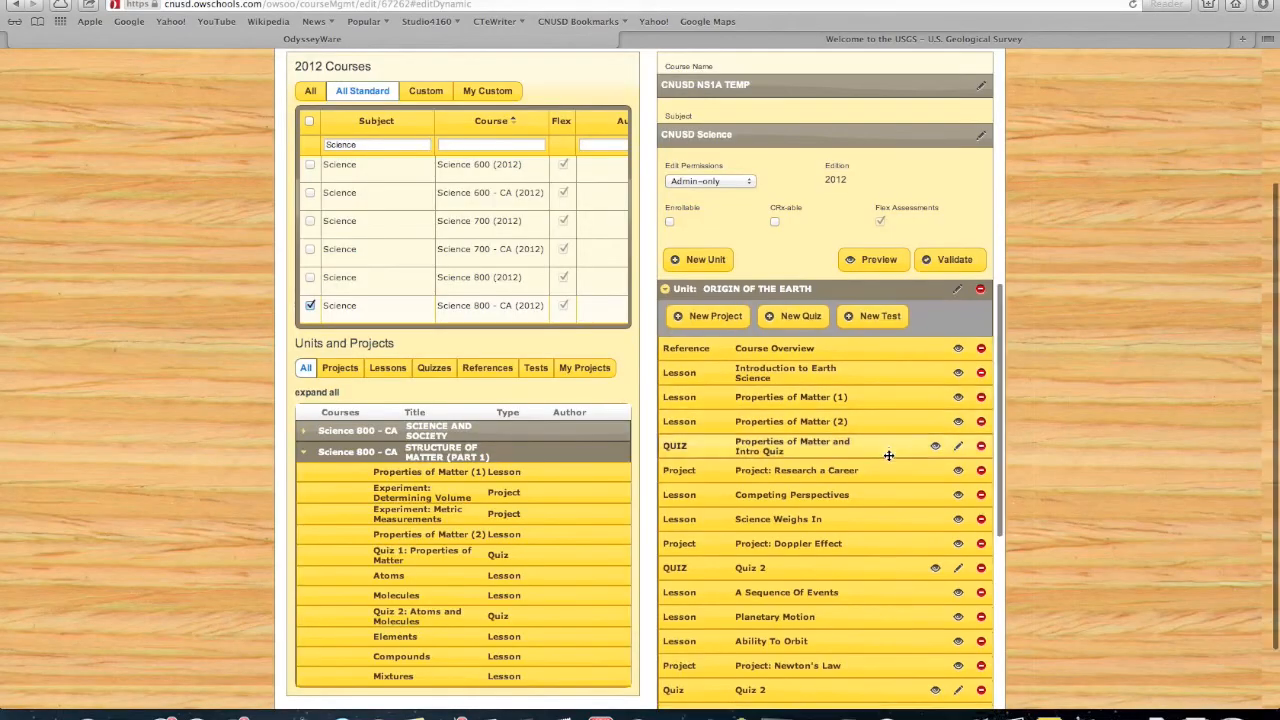
{"action": "scroll", "coordinate": [888, 455], "scroll_direction": "down", "scroll_amount": 2}
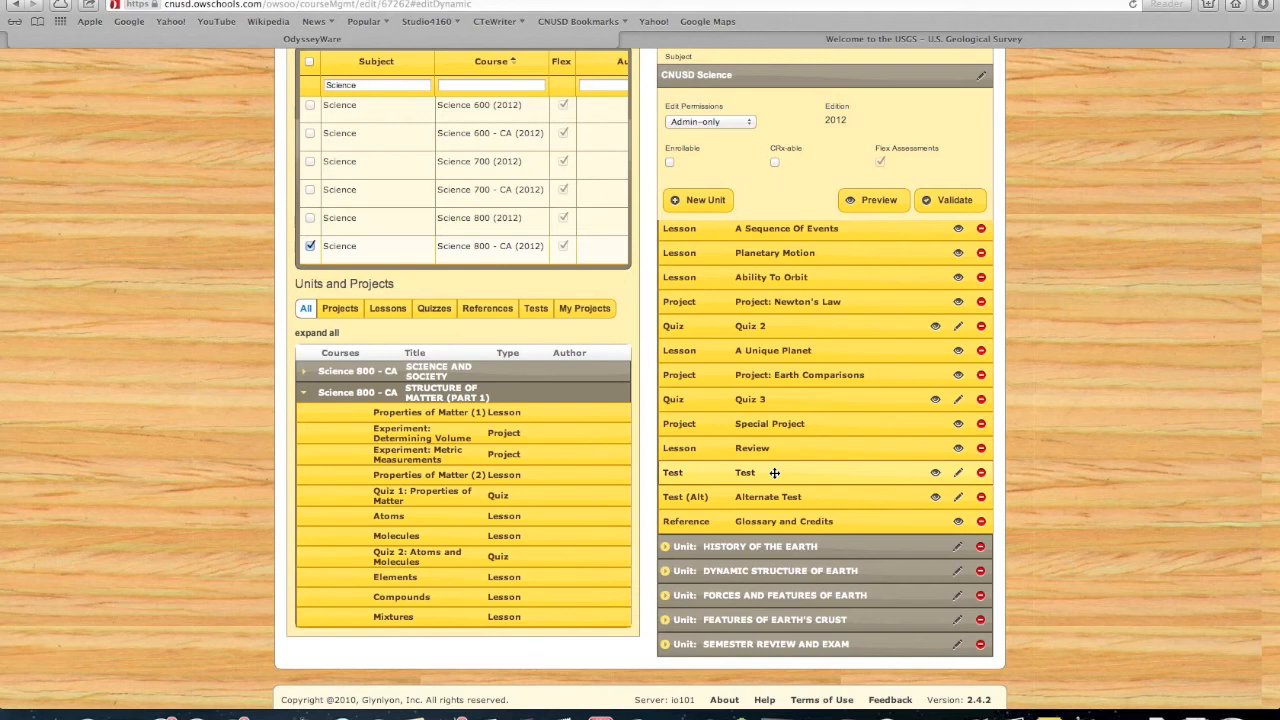
{"action": "scroll", "coordinate": [776, 472], "scroll_direction": "up", "scroll_amount": 10}
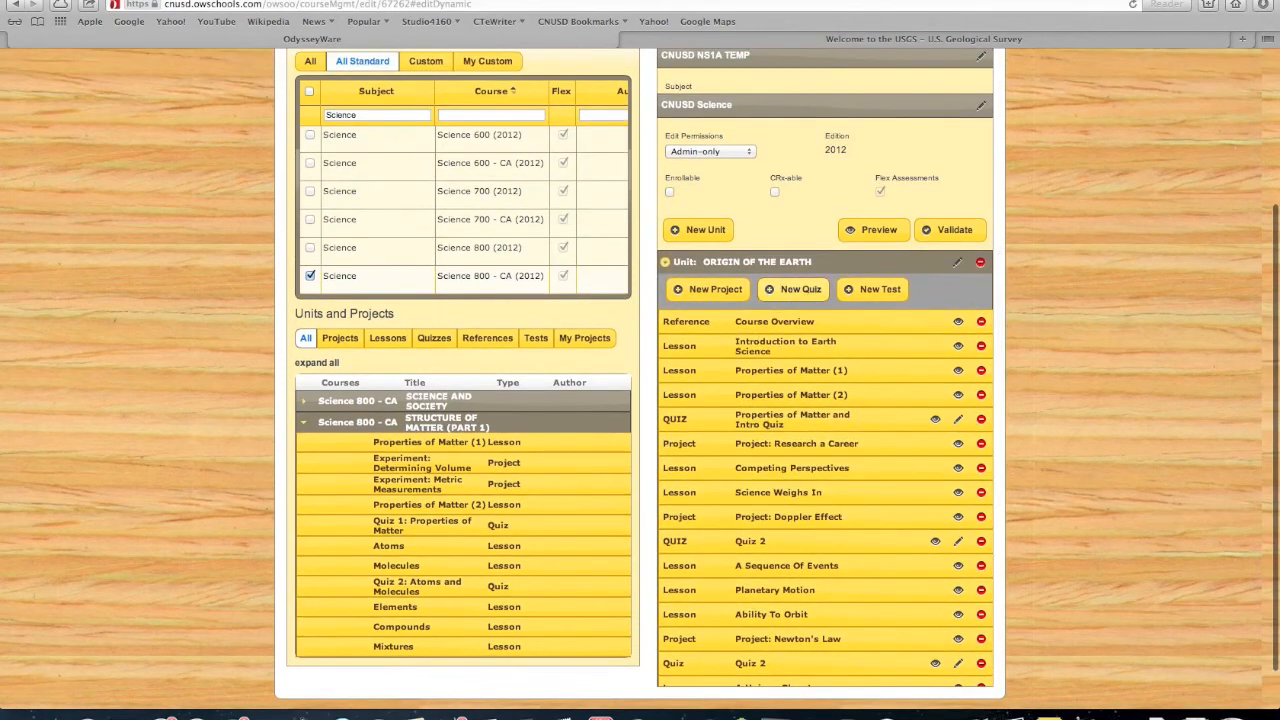
Step: Create a unit test titled "NS1A Unit 1" in ORIGIN OF THE EARTH and move it directly after the Review lesson
{"action": "left_click", "coordinate": [872, 292]}
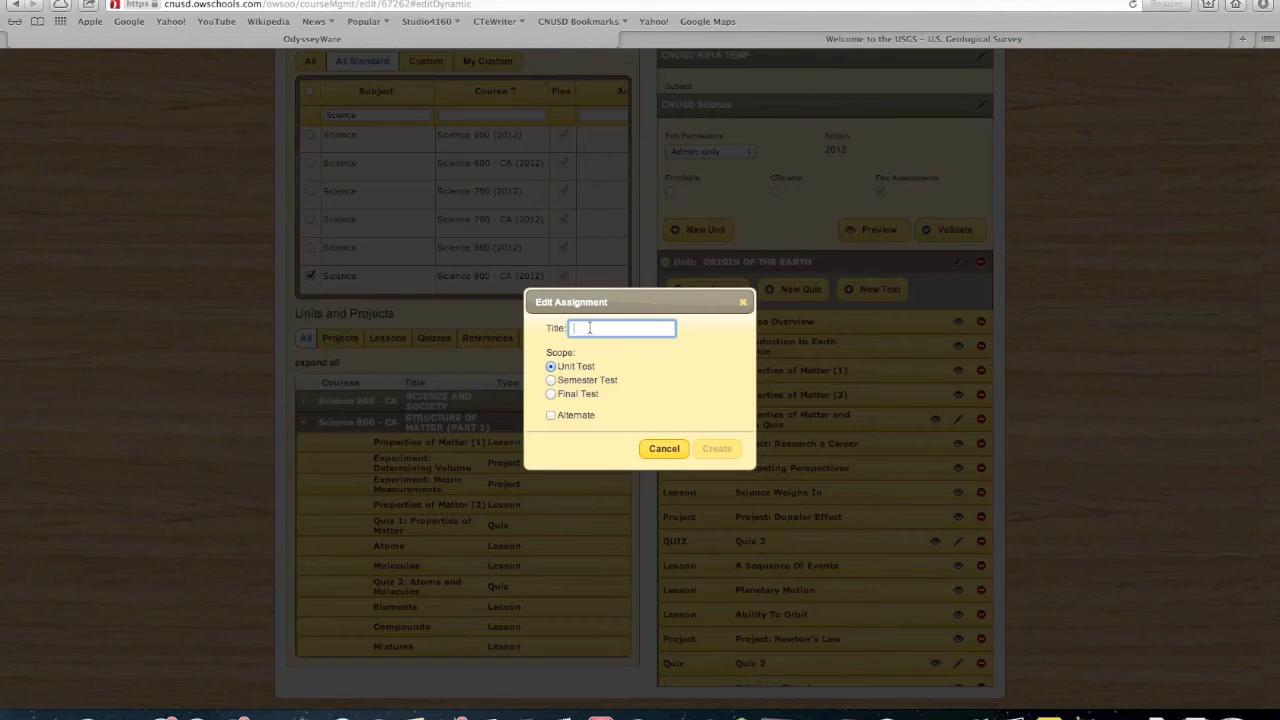
{"action": "type", "text": "NS1A Unit 1"}
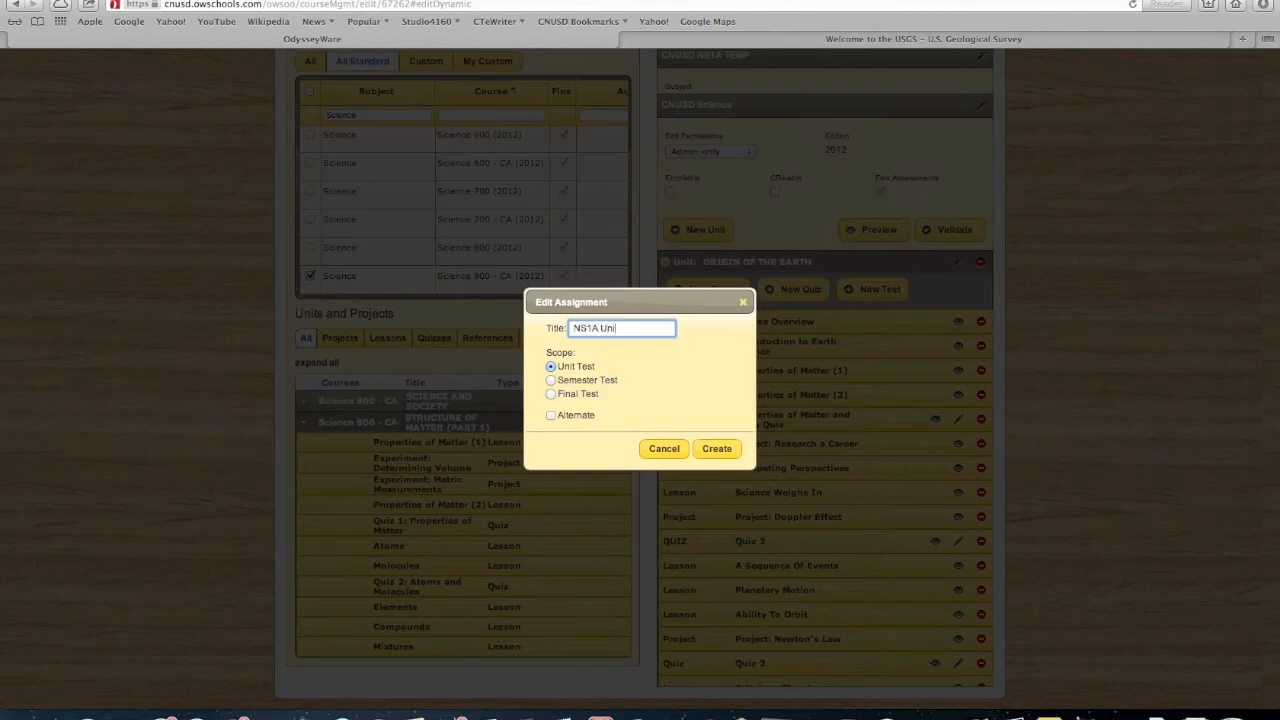
{"action": "left_click", "coordinate": [716, 448]}
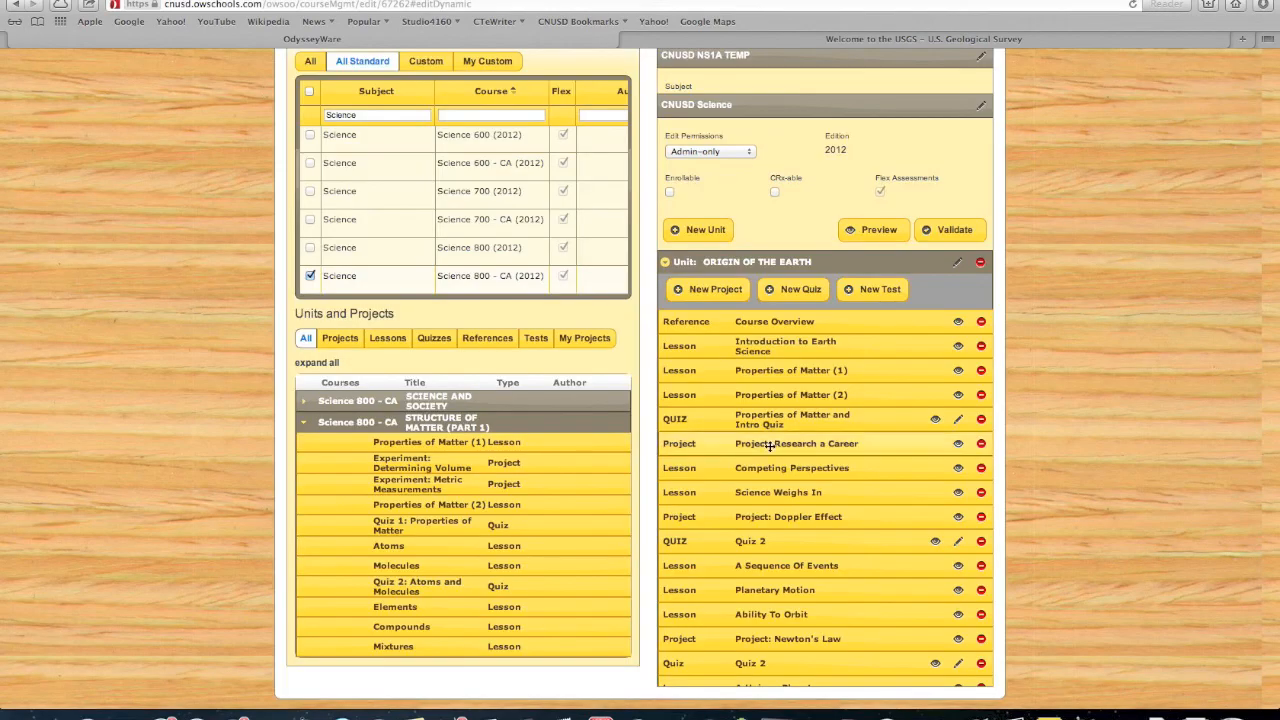
{"action": "scroll", "coordinate": [836, 481], "scroll_direction": "down", "scroll_amount": 3}
{"action": "scroll", "coordinate": [836, 481], "scroll_direction": "down", "scroll_amount": 3}
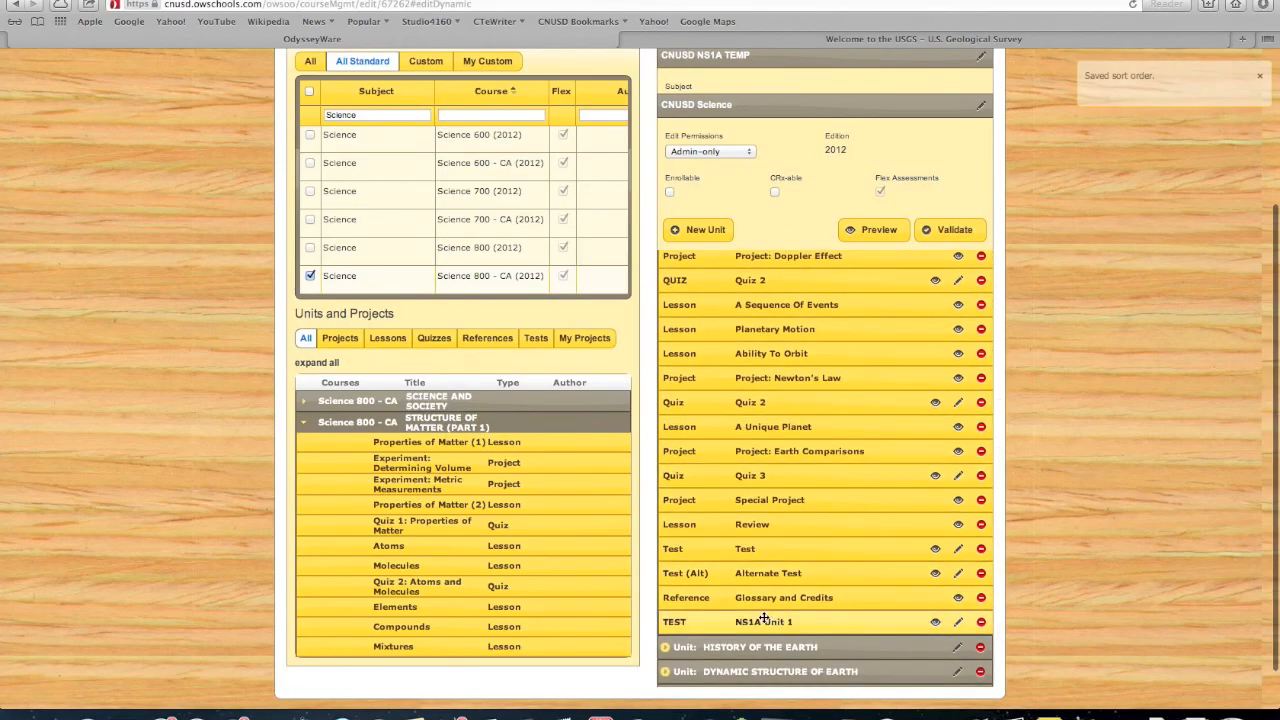
{"action": "left_click_drag", "start_coordinate": [777, 625], "coordinate": [814, 557]}
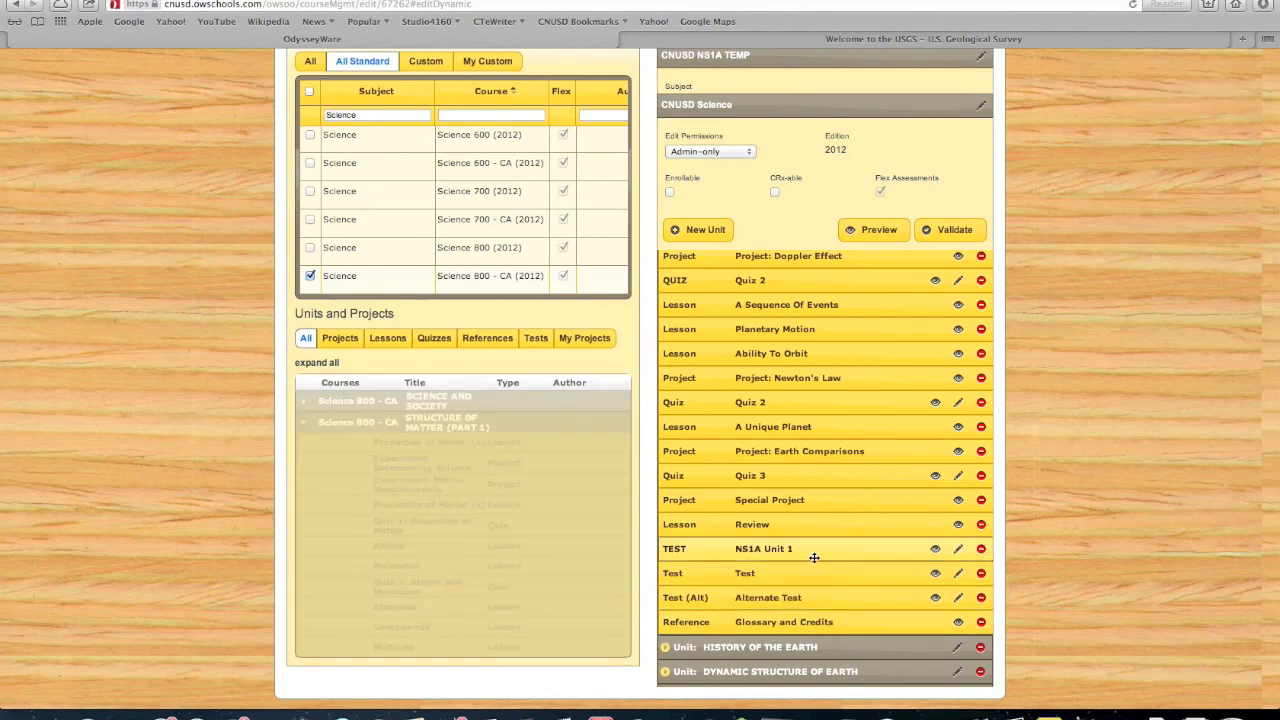
Step: Validate the course, read the error details for the ORIGIN OF THE EARTH unit, and close them
{"action": "scroll", "coordinate": [856, 417], "scroll_direction": "up", "scroll_amount": 10}
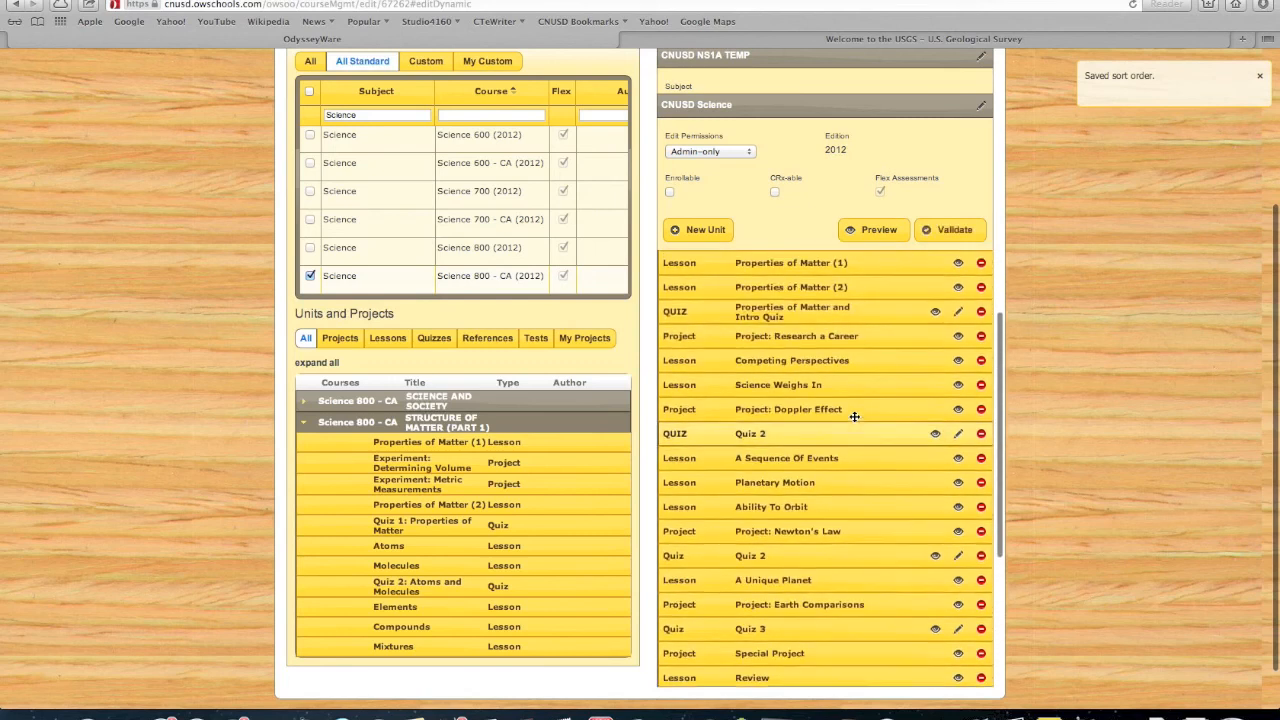
{"action": "scroll", "coordinate": [855, 417], "scroll_direction": "up", "scroll_amount": 2}
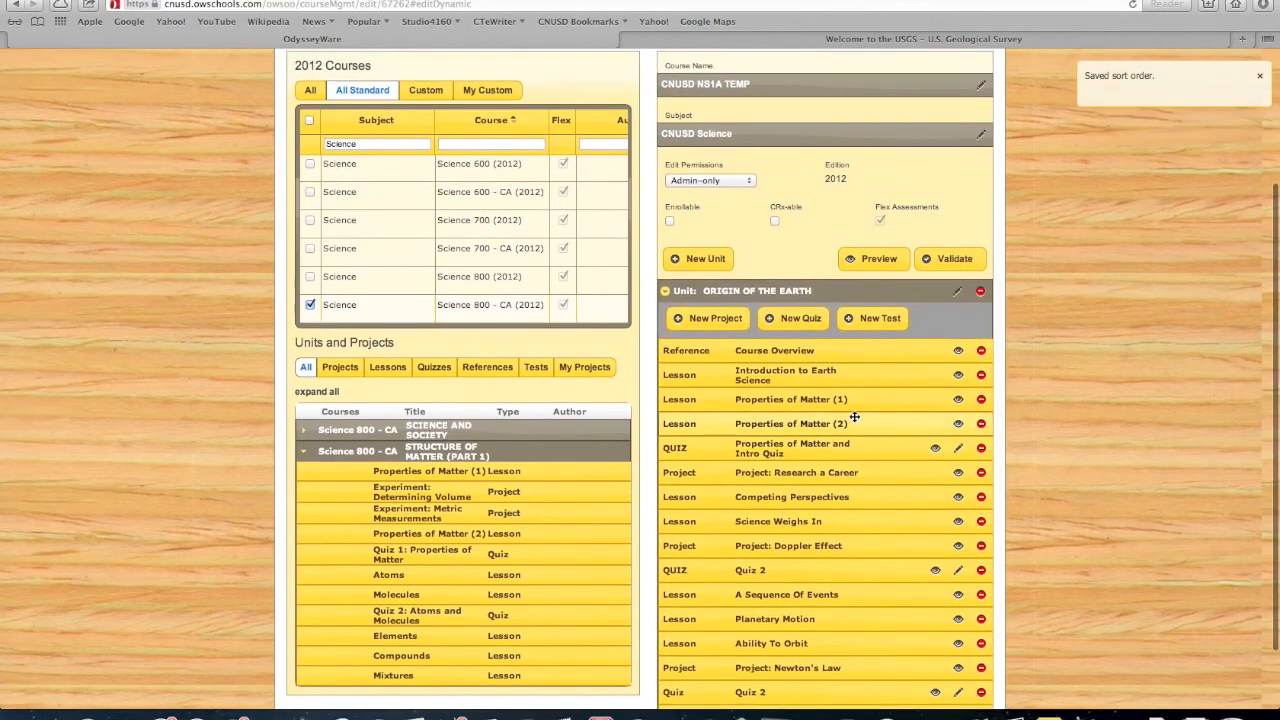
{"action": "scroll", "coordinate": [855, 417], "scroll_direction": "down", "scroll_amount": 3}
{"action": "scroll", "coordinate": [855, 417], "scroll_direction": "down", "scroll_amount": 6}
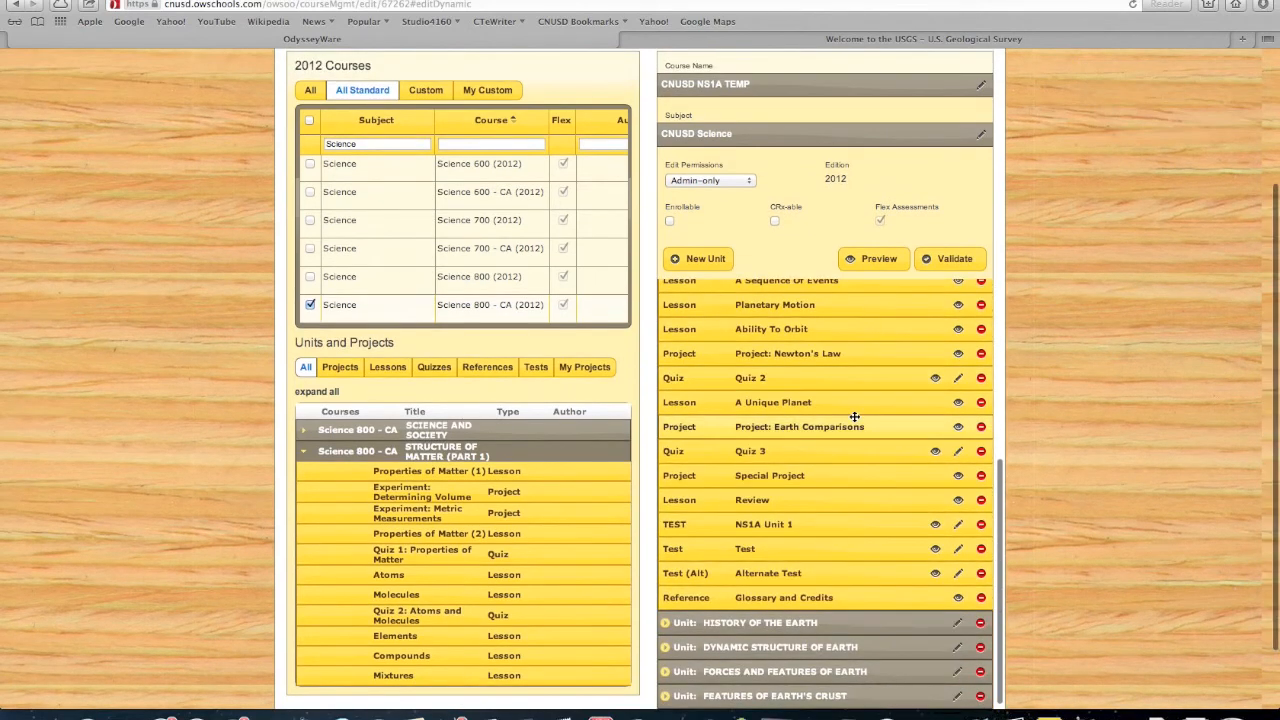
{"action": "scroll", "coordinate": [855, 417], "scroll_direction": "up", "scroll_amount": 5}
{"action": "scroll", "coordinate": [855, 417], "scroll_direction": "up", "scroll_amount": 4}
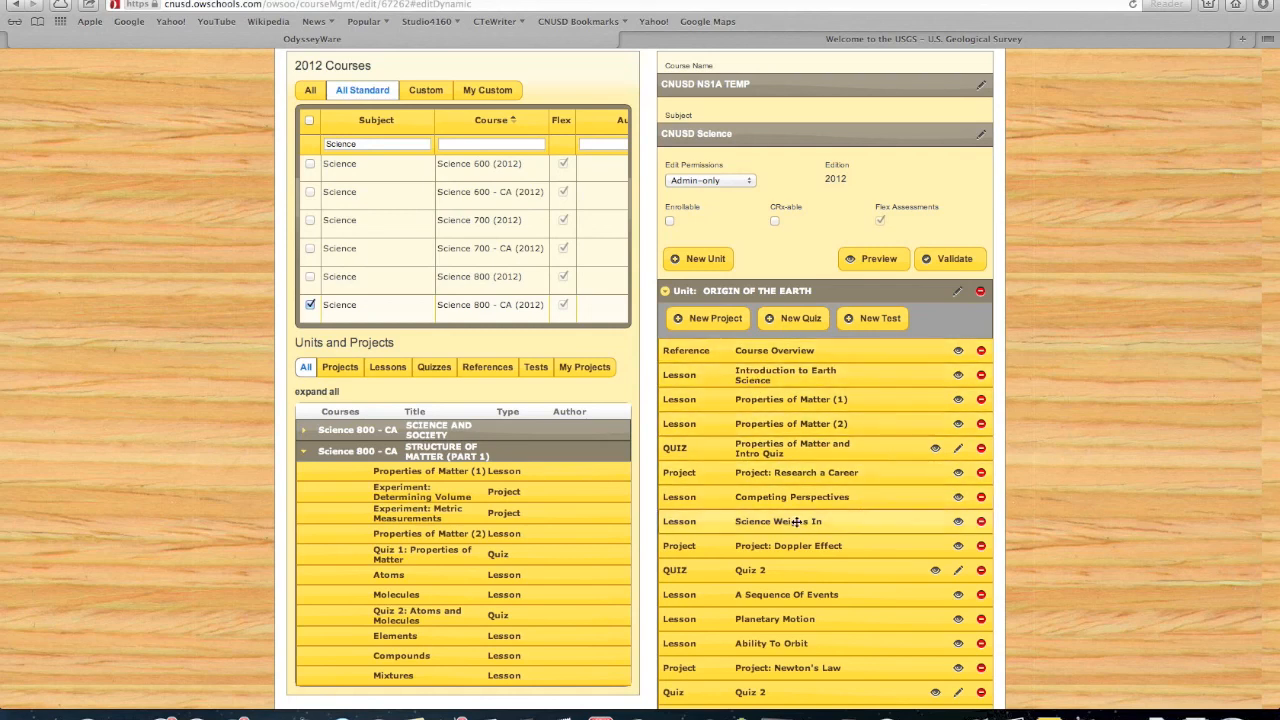
{"action": "left_click", "coordinate": [941, 262]}
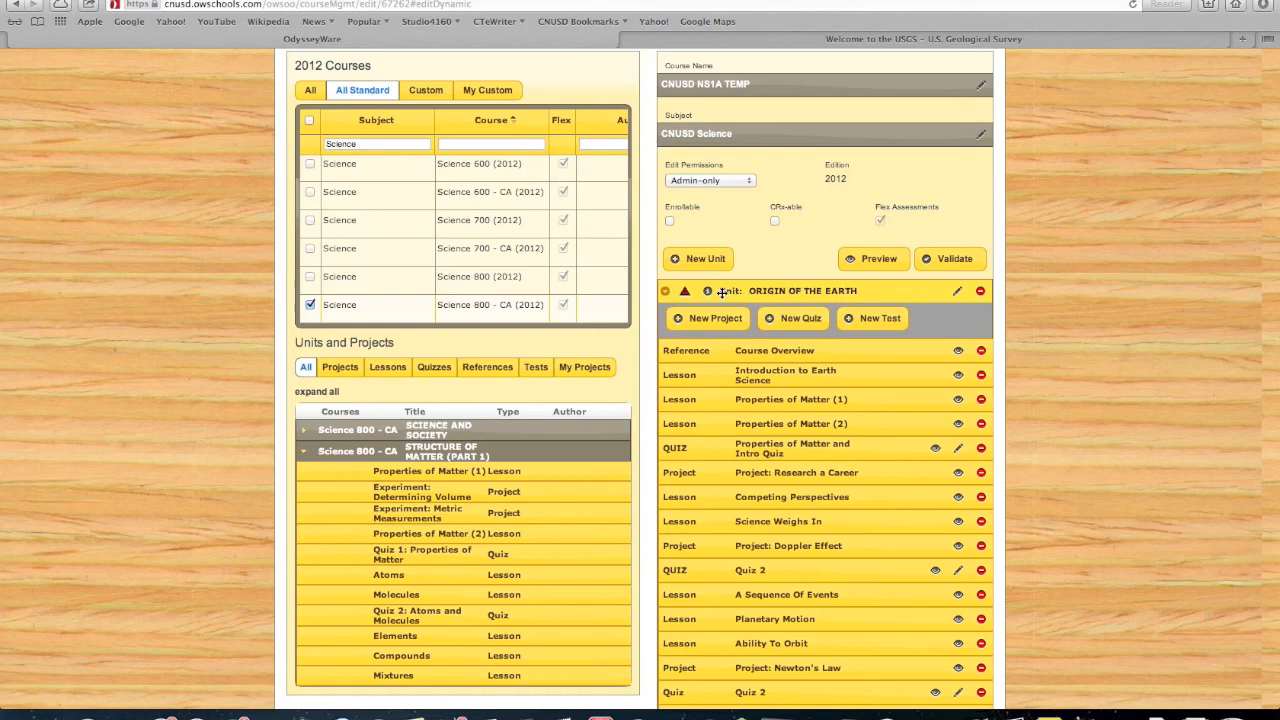
{"action": "left_click", "coordinate": [683, 295]}
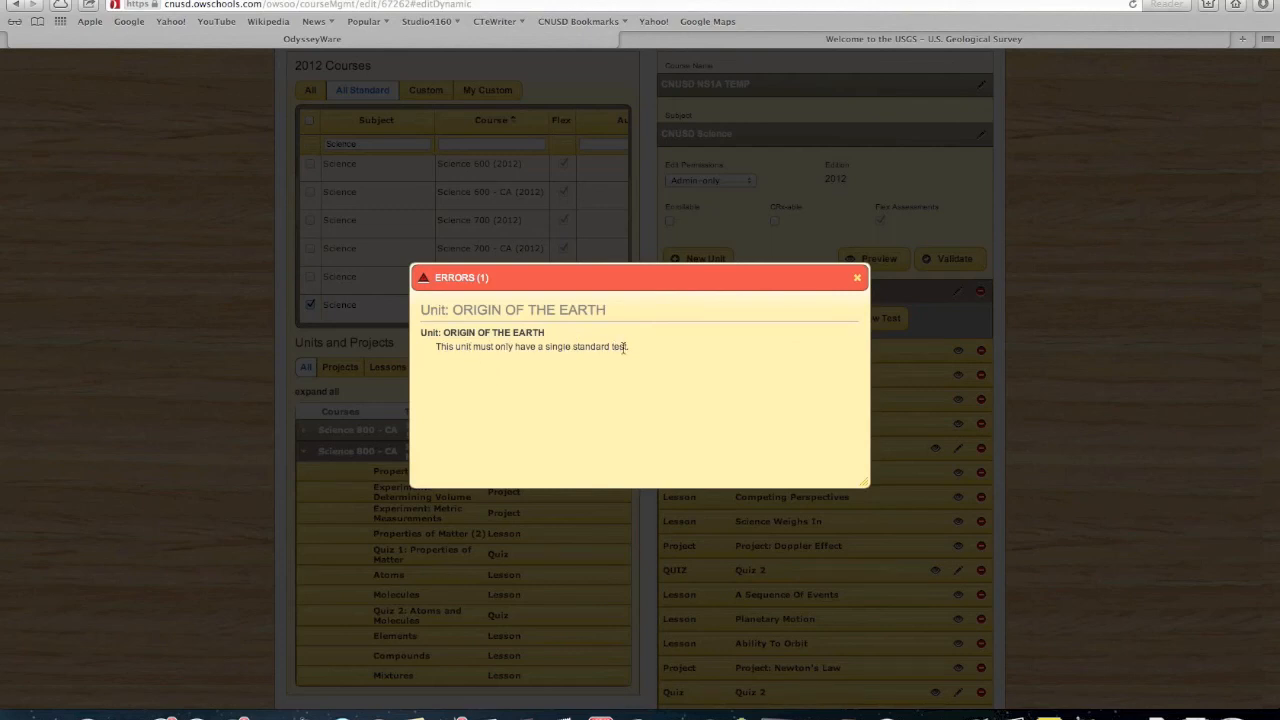
{"action": "left_click", "coordinate": [857, 277]}
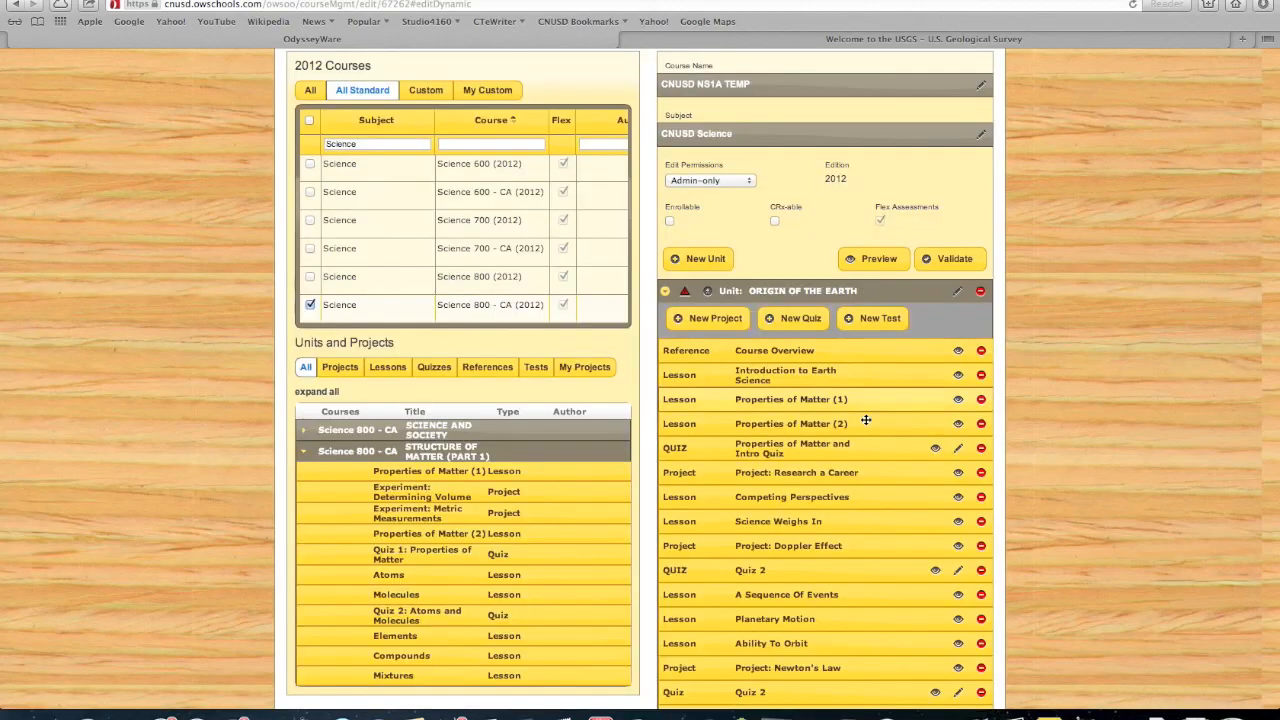
Step: Delete the original standard test named Test from ORIGIN OF THE EARTH, keeping NS1A Unit 1 and the Alternate Test
{"action": "scroll", "coordinate": [877, 456], "scroll_direction": "down", "scroll_amount": 5}
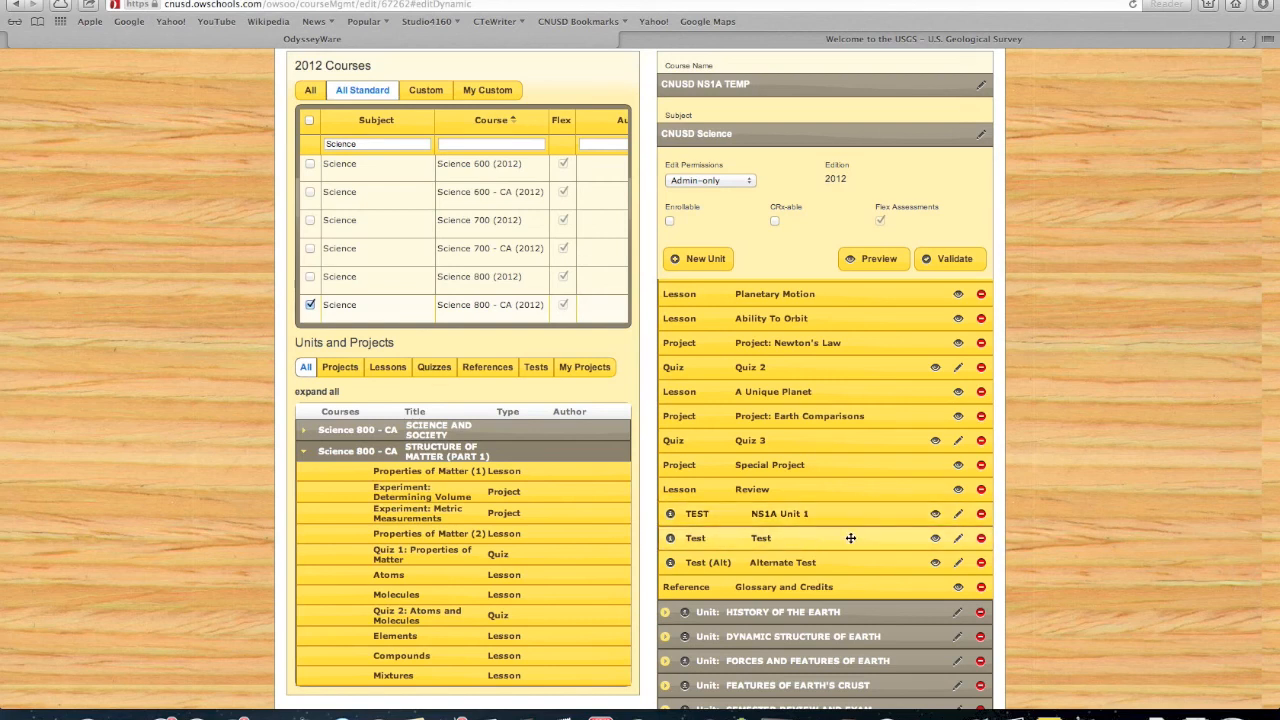
{"action": "left_click", "coordinate": [982, 539]}
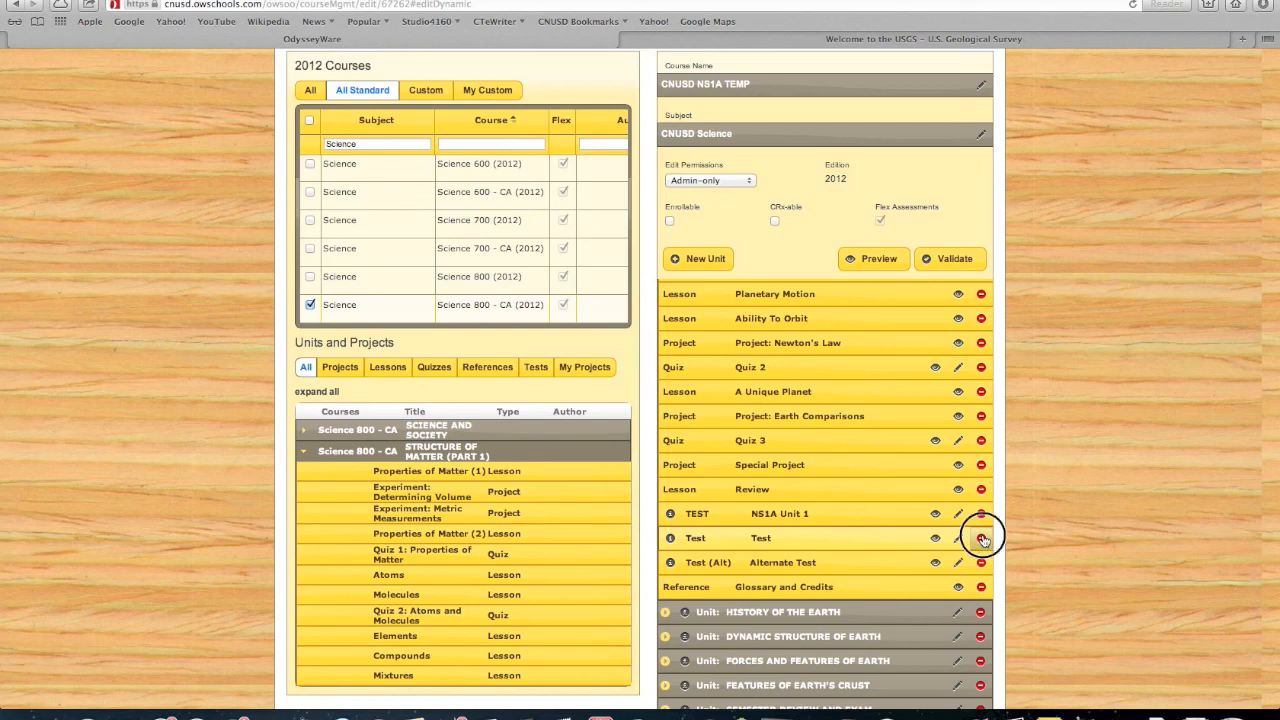
{"action": "left_click", "coordinate": [750, 226]}
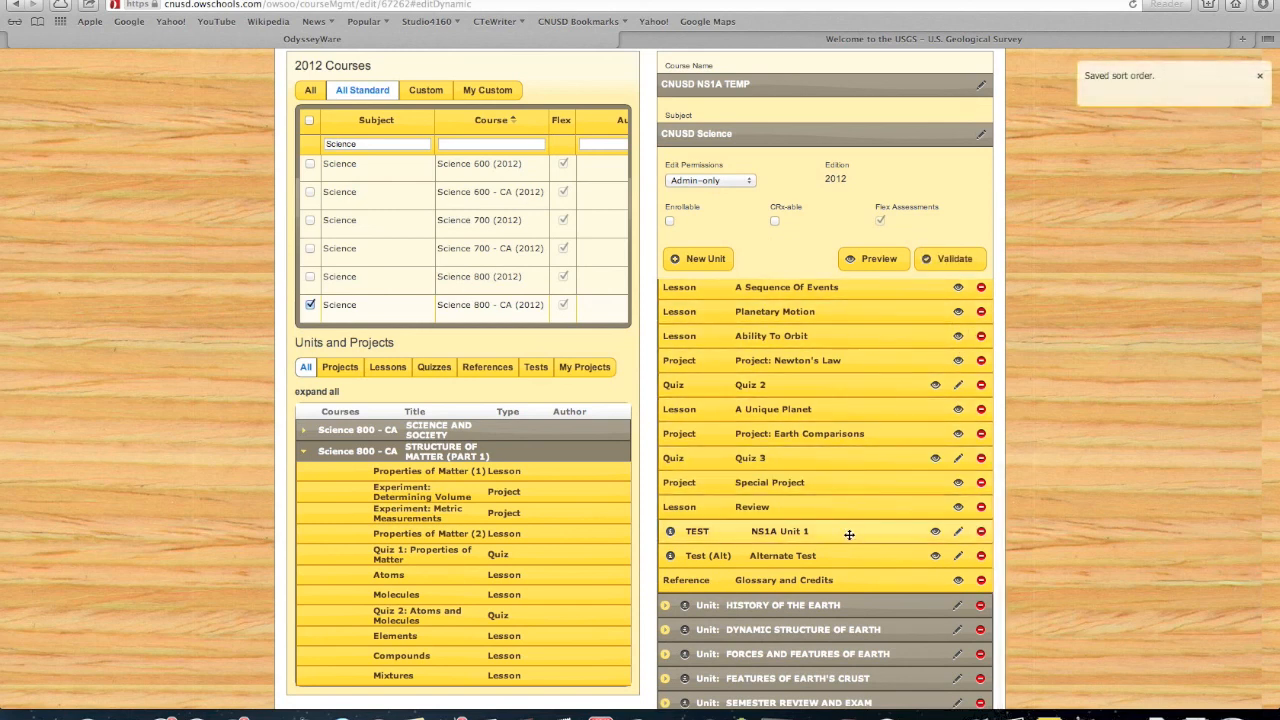
Step: Validate the course again to check the ORIGIN OF THE EARTH unit
{"action": "scroll", "coordinate": [840, 353], "scroll_direction": "up", "scroll_amount": 10}
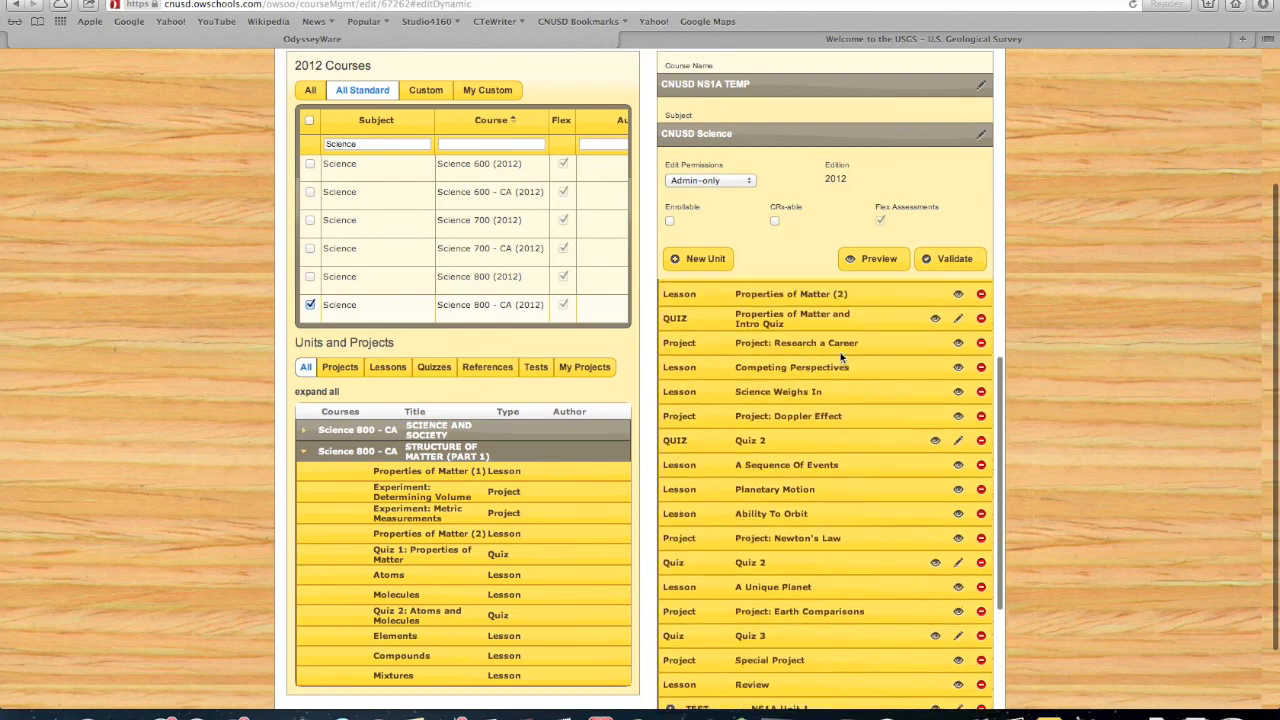
{"action": "scroll", "coordinate": [840, 353], "scroll_direction": "up", "scroll_amount": 2}
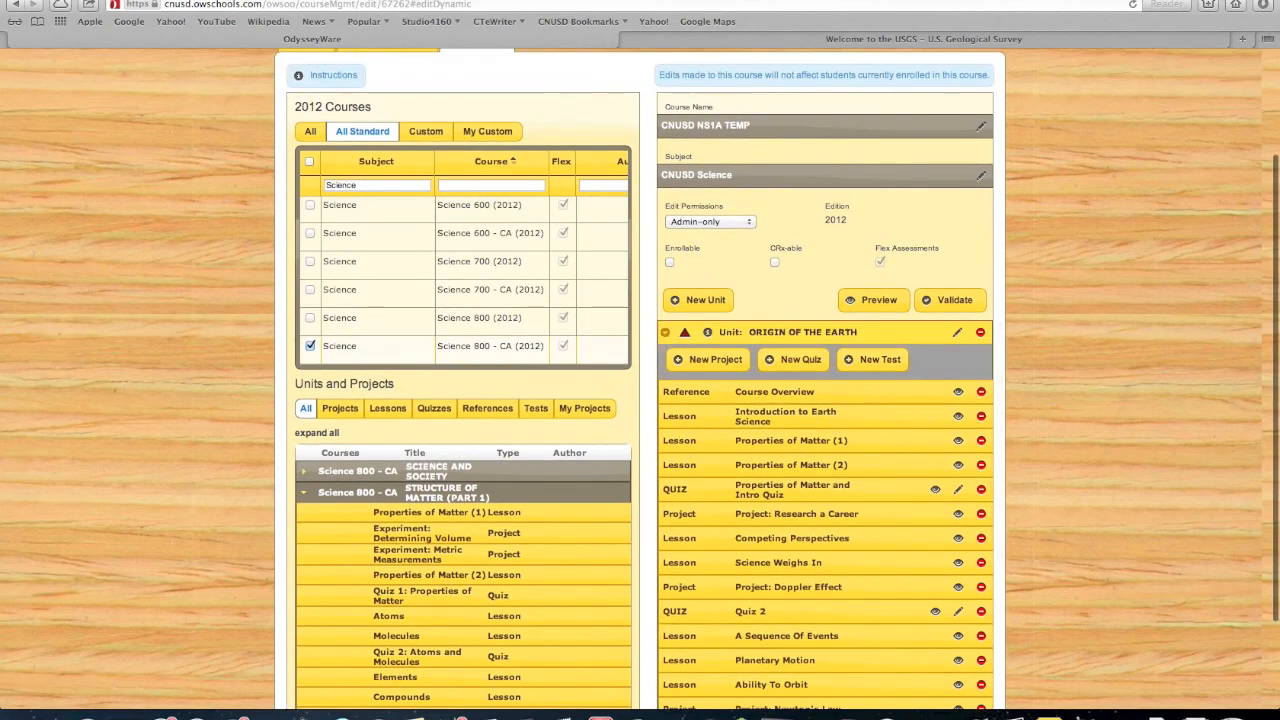
{"action": "left_click", "coordinate": [949, 308]}
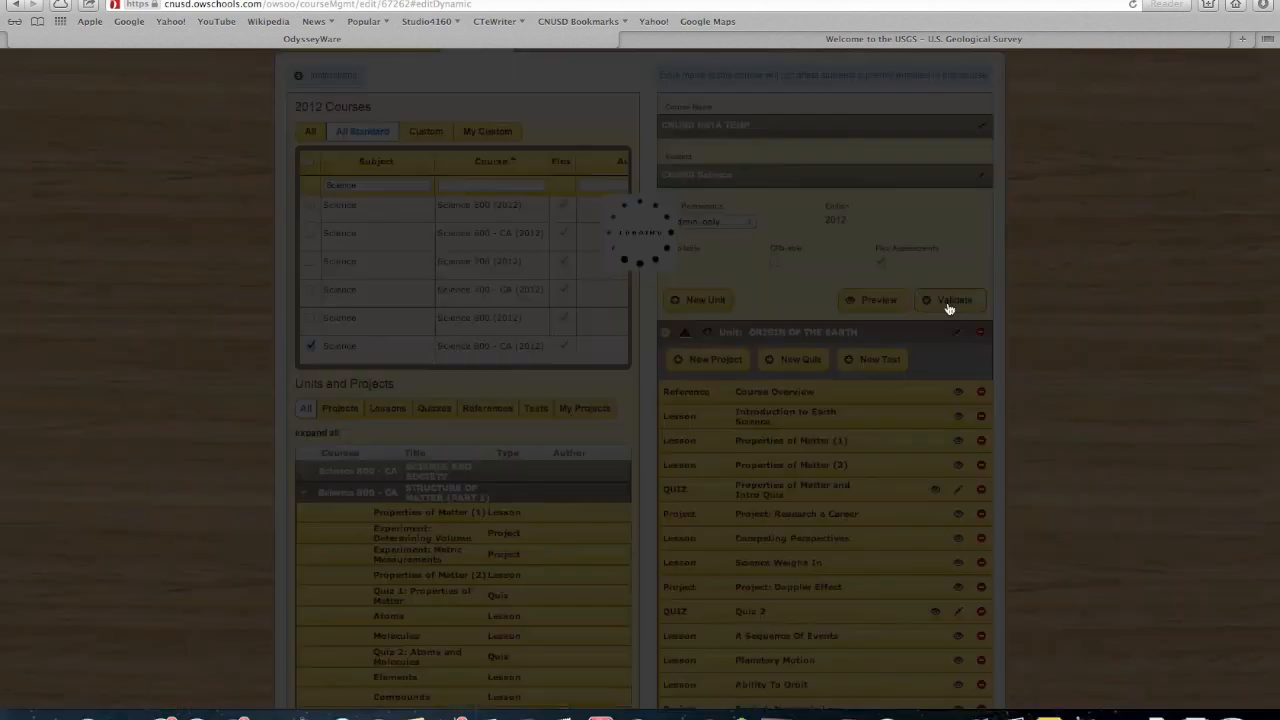